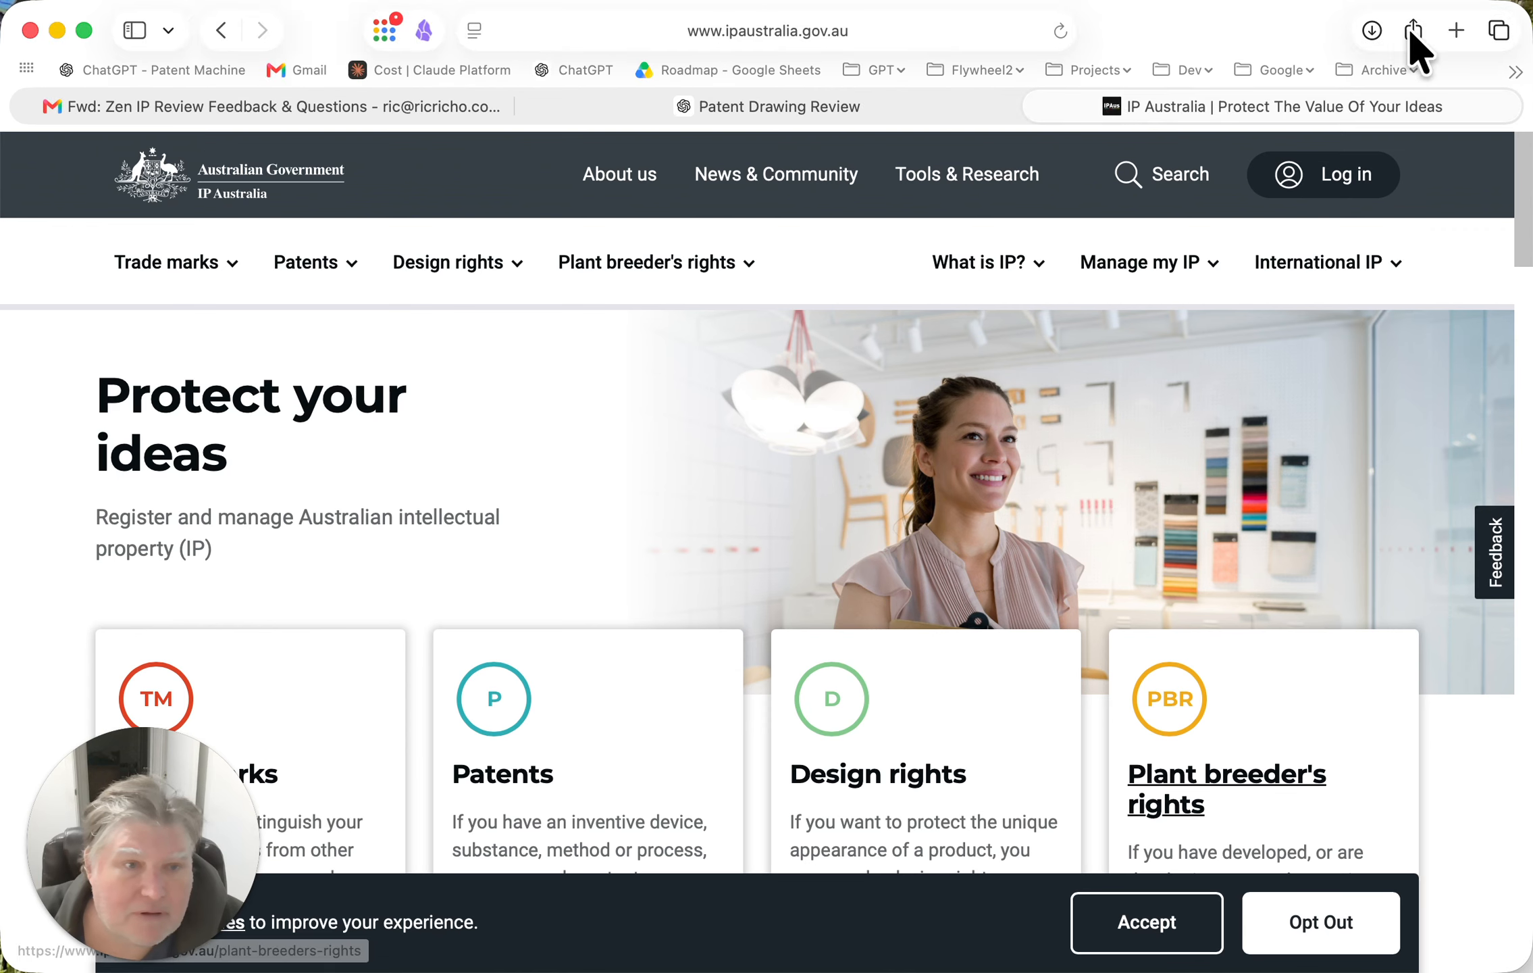
# Open the IP Australia login page in a new tab and continue with digital identity
pyautogui.keyDown('super'); pyautogui.click(1339, 177); pyautogui.keyUp('super')
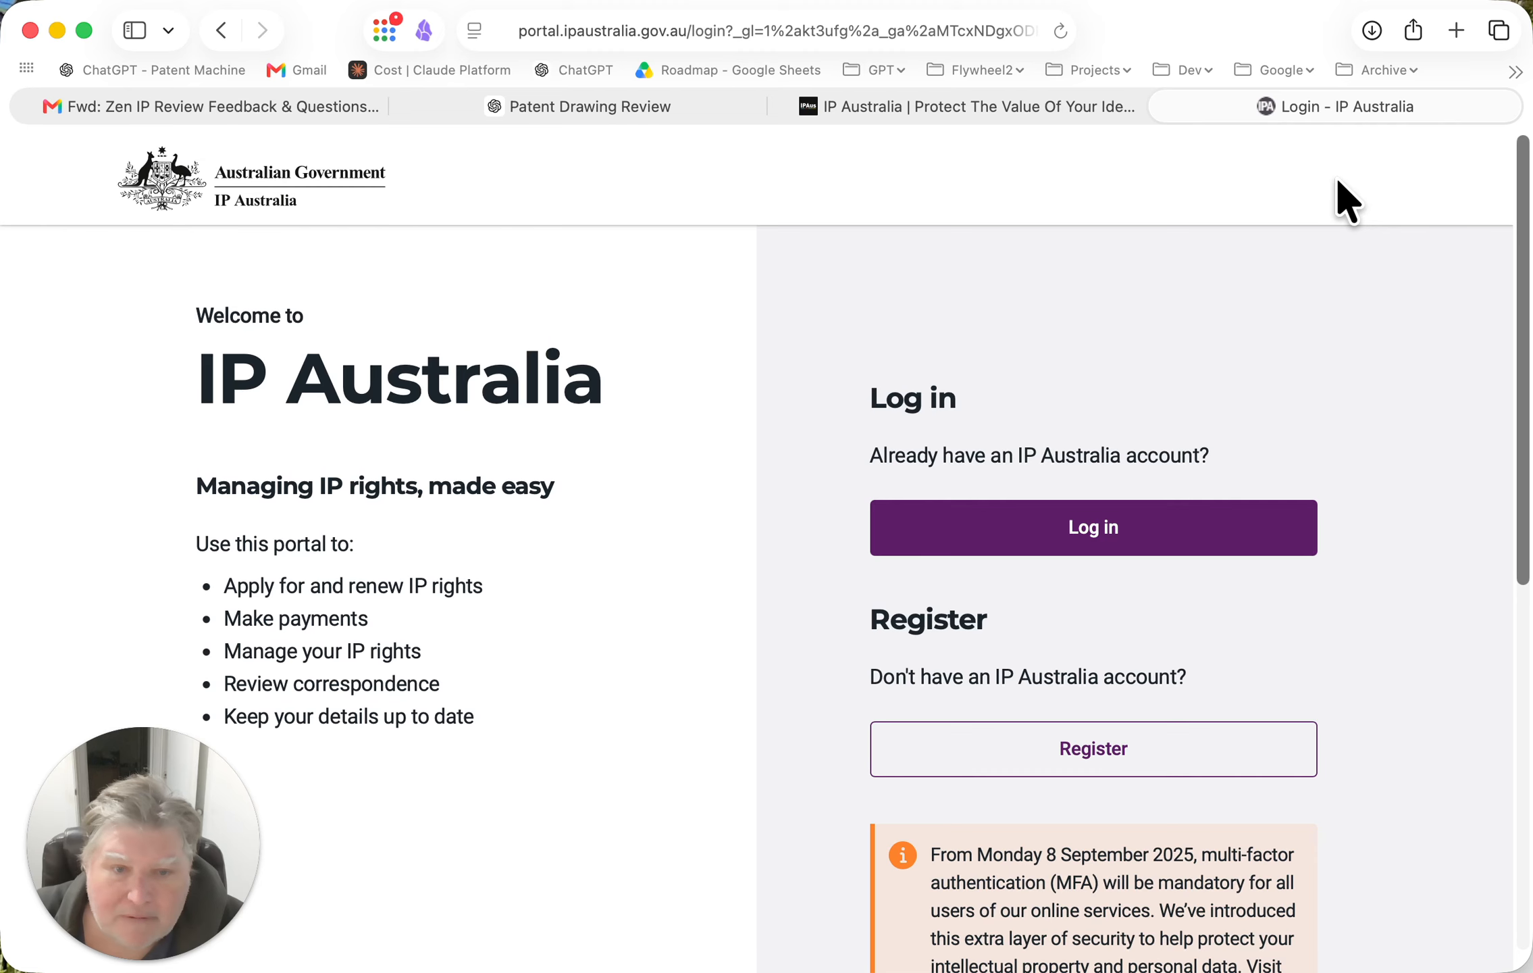
pyautogui.scroll(-2, 1060, 399)
pyautogui.scroll(-7, 1060, 399)
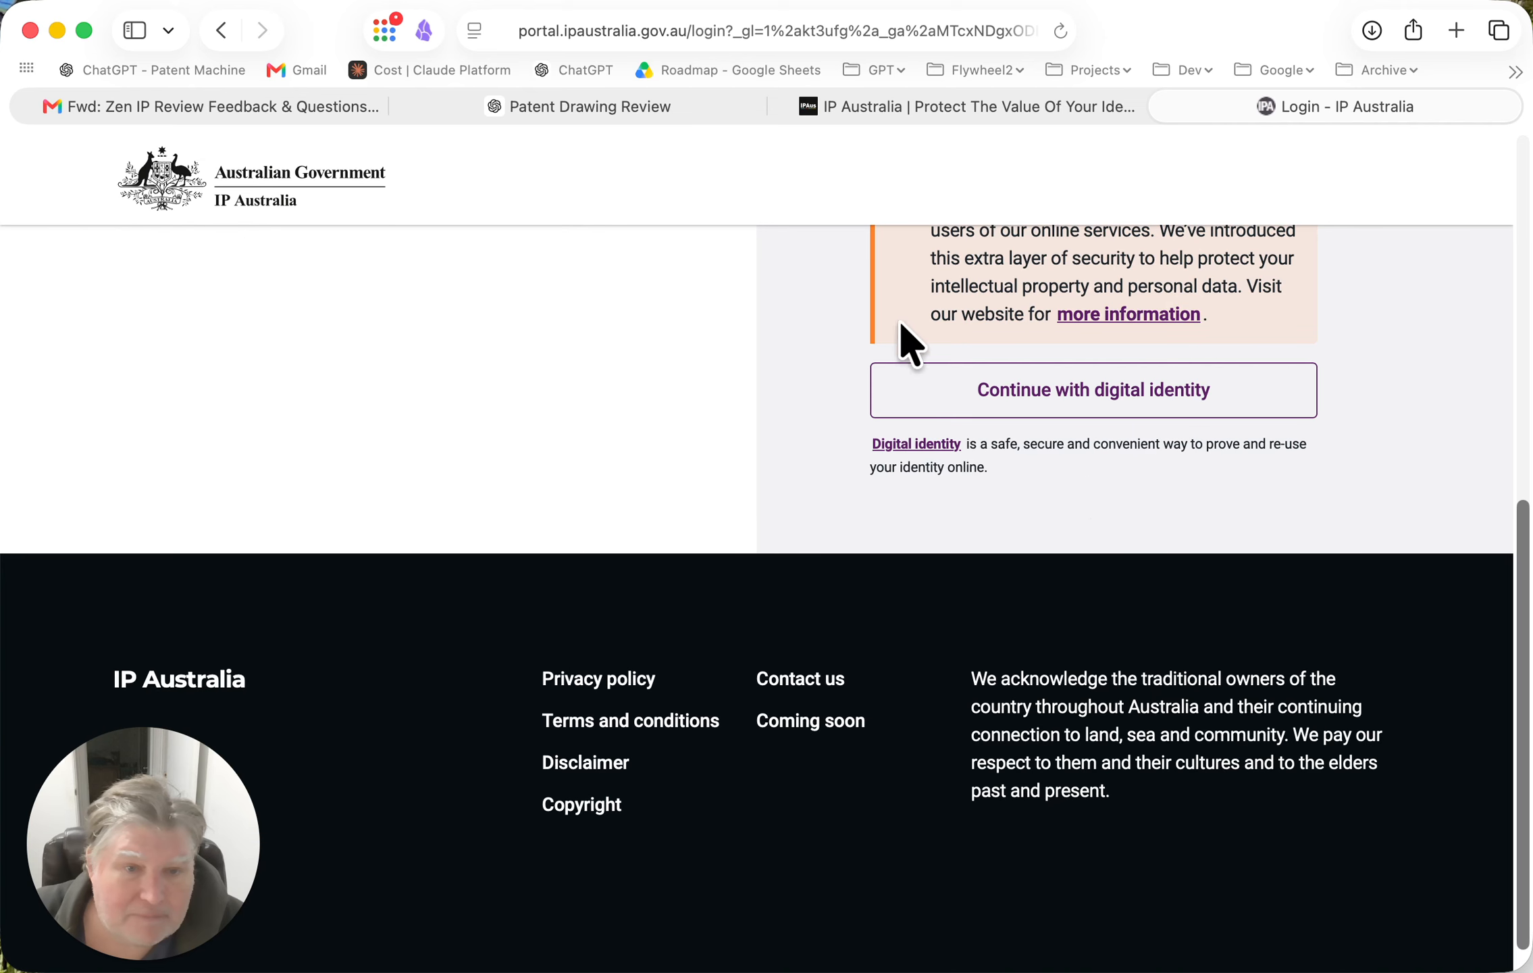
pyautogui.scroll(8, 1002, 275)
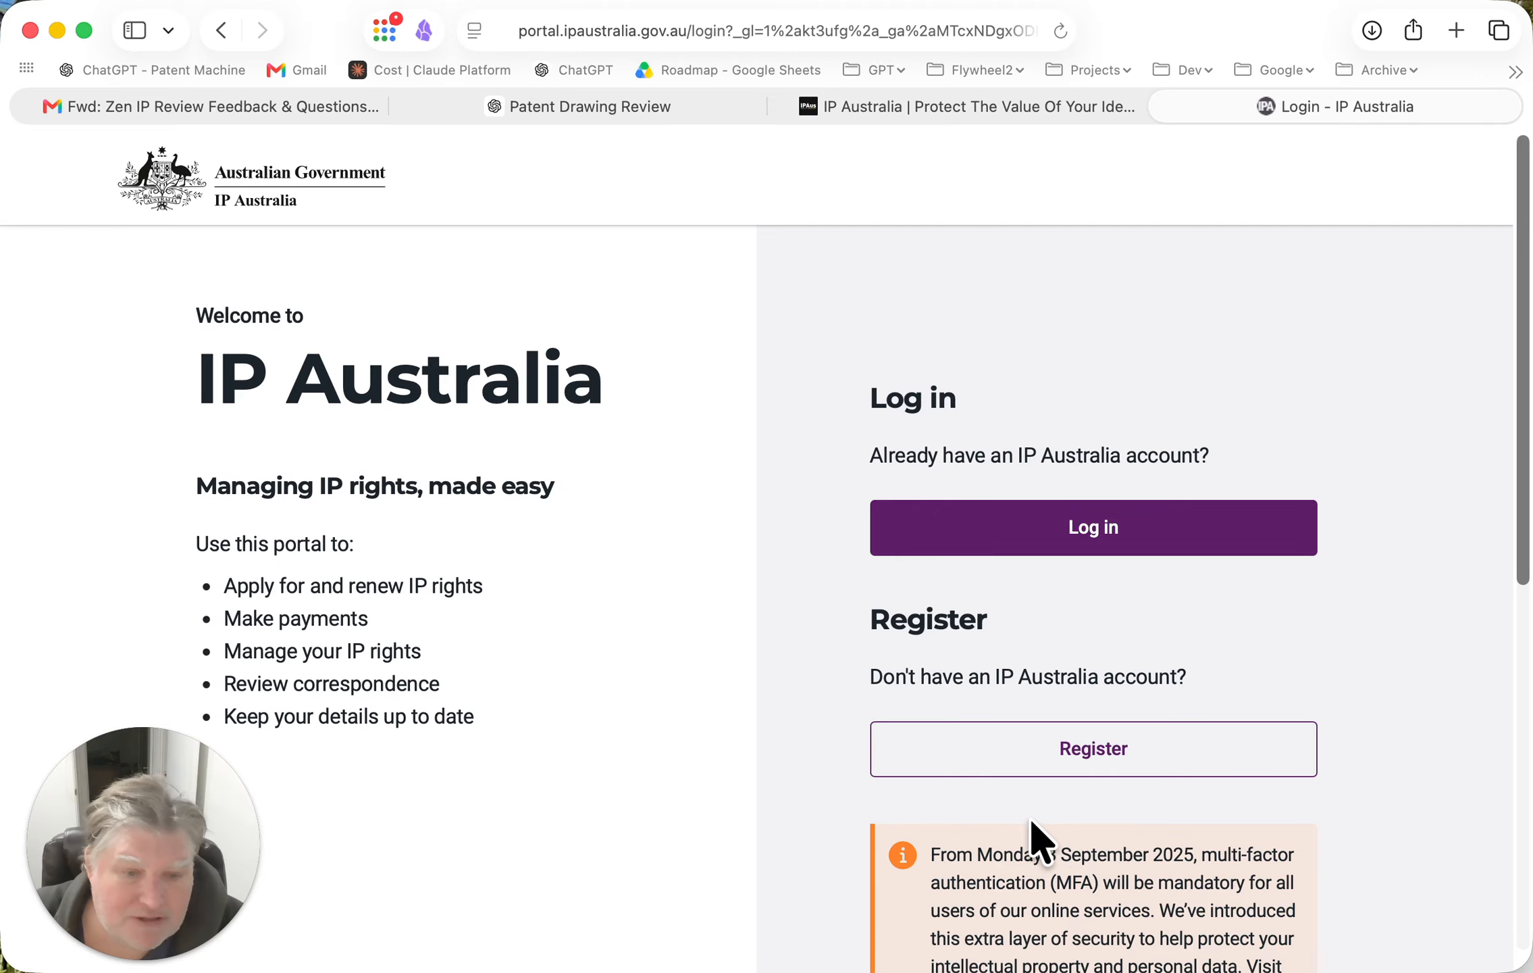
pyautogui.scroll(-7, 1036, 834)
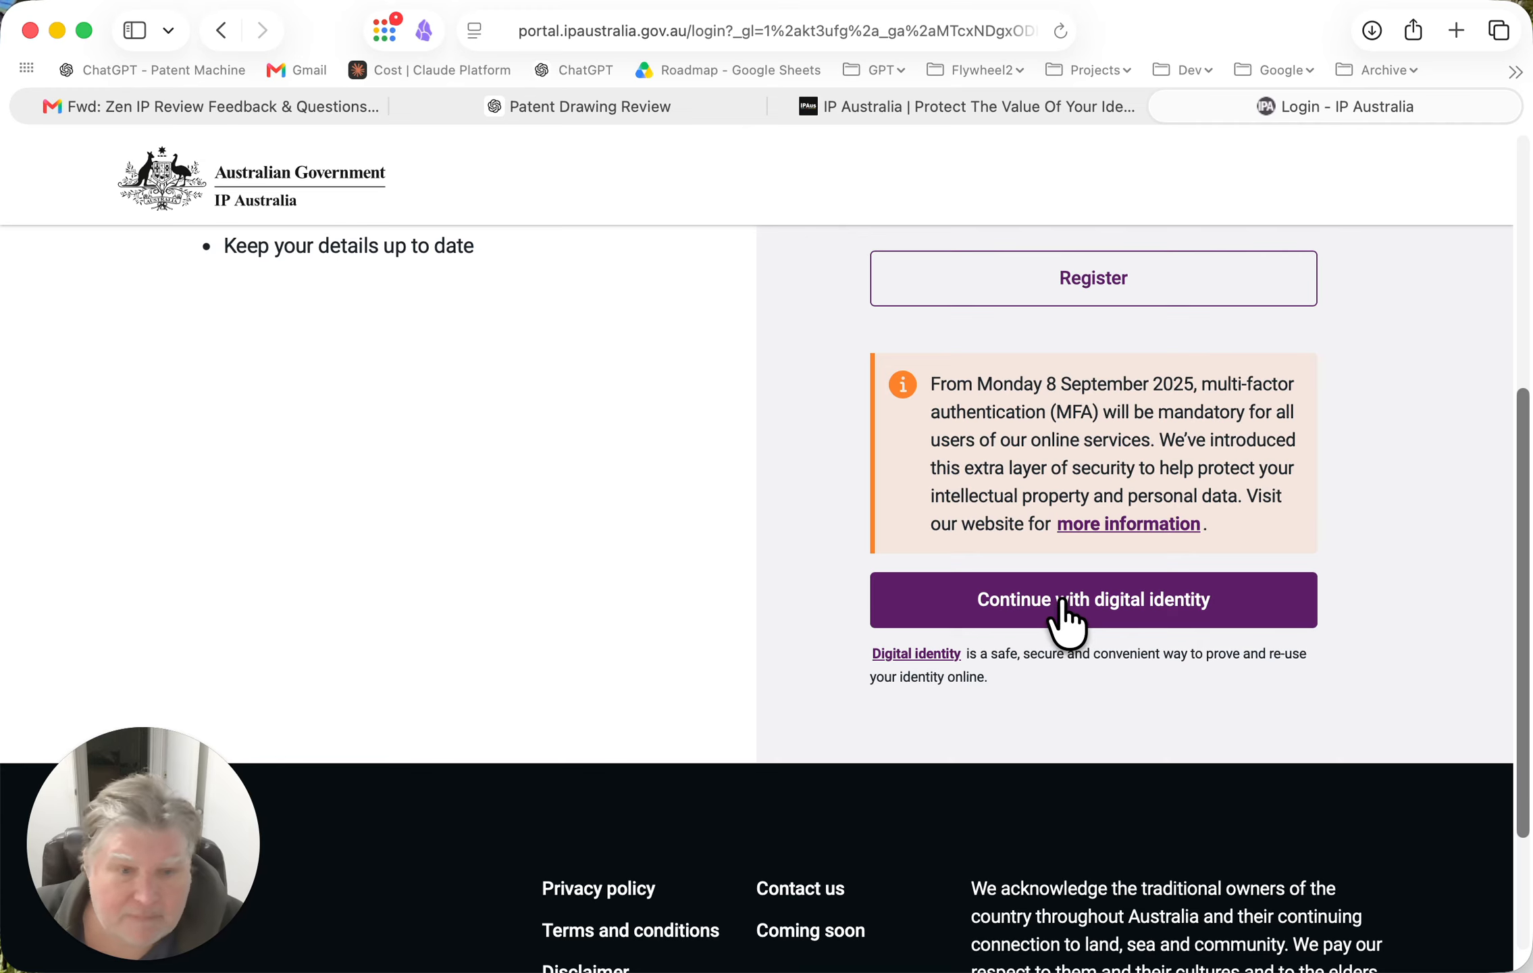
pyautogui.click(1059, 603)
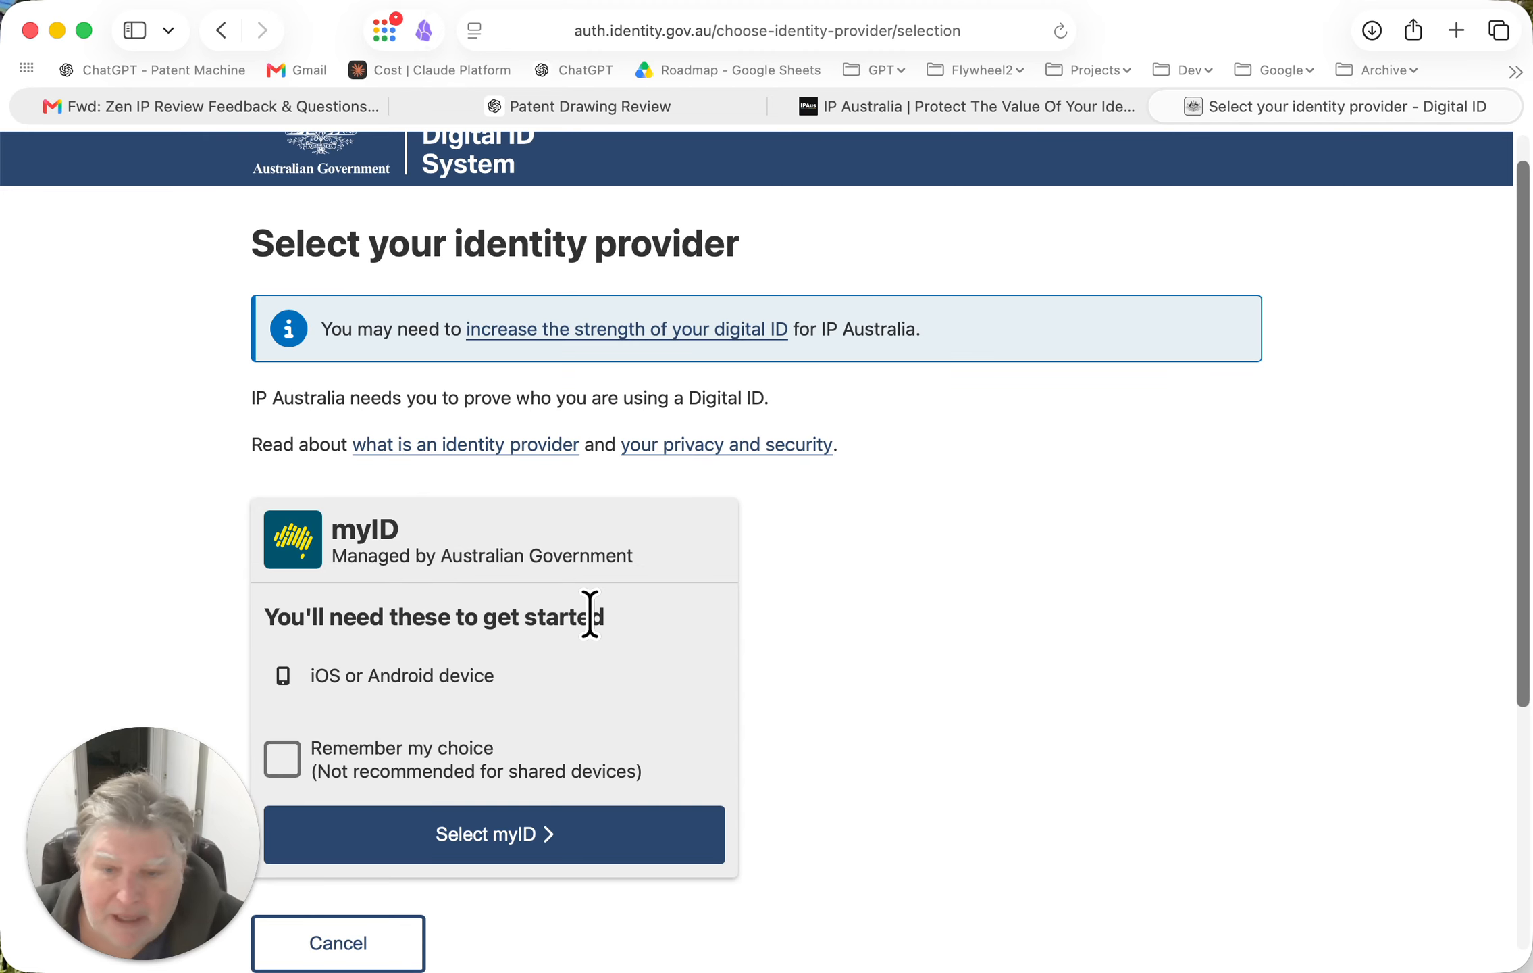
# Select myID as the remembered identity provider and request a login code for the account
pyautogui.click(282, 759)
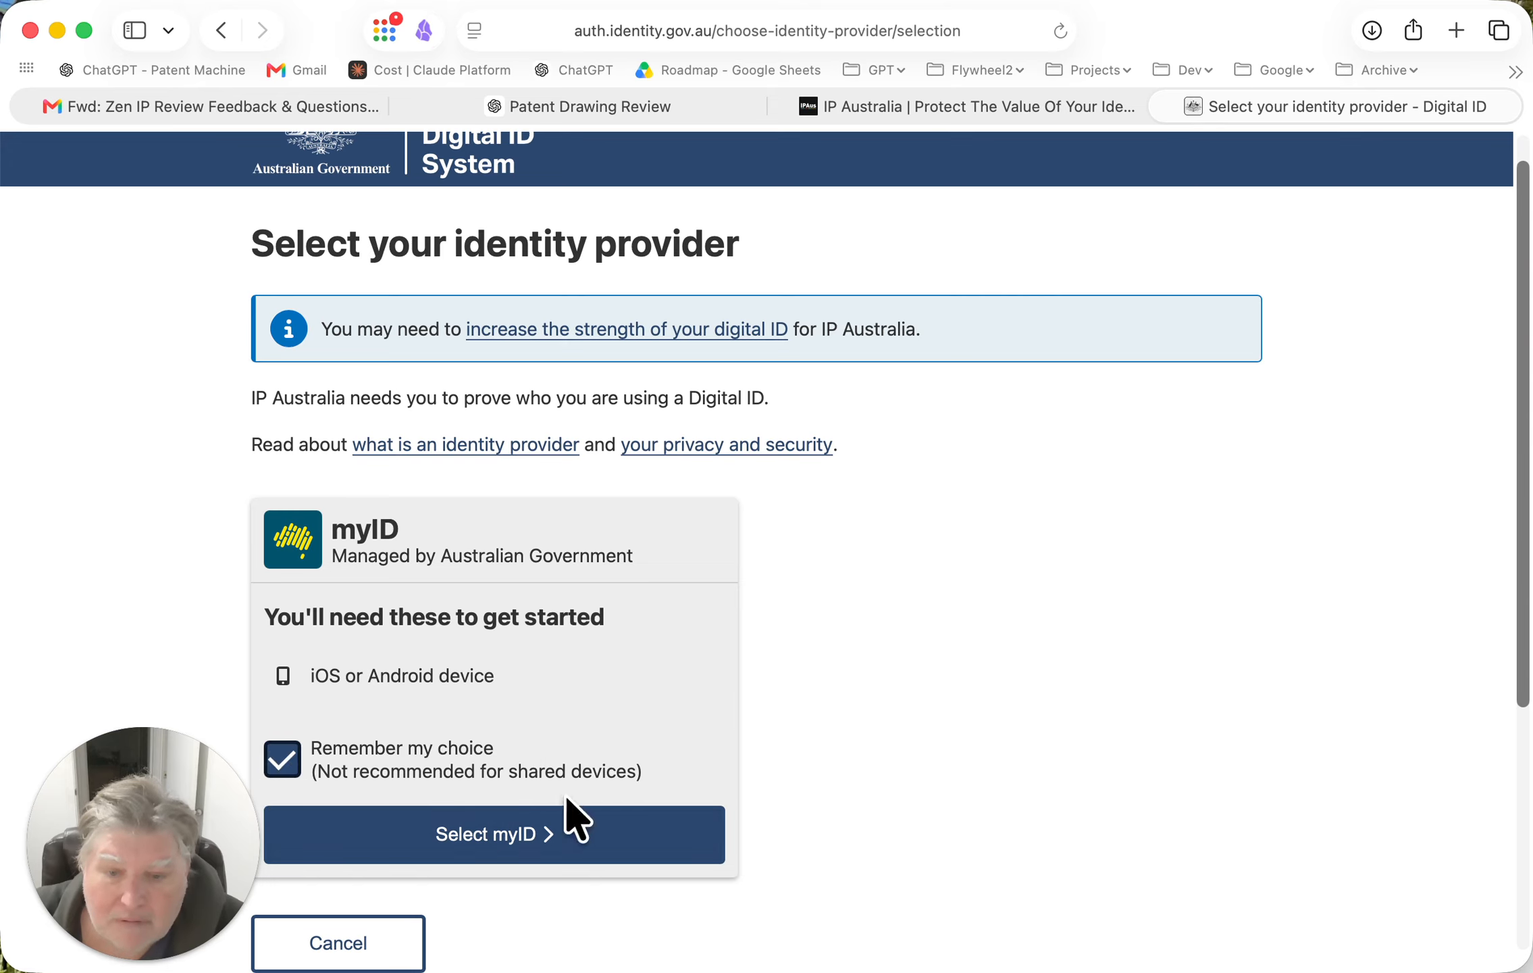
pyautogui.click(488, 841)
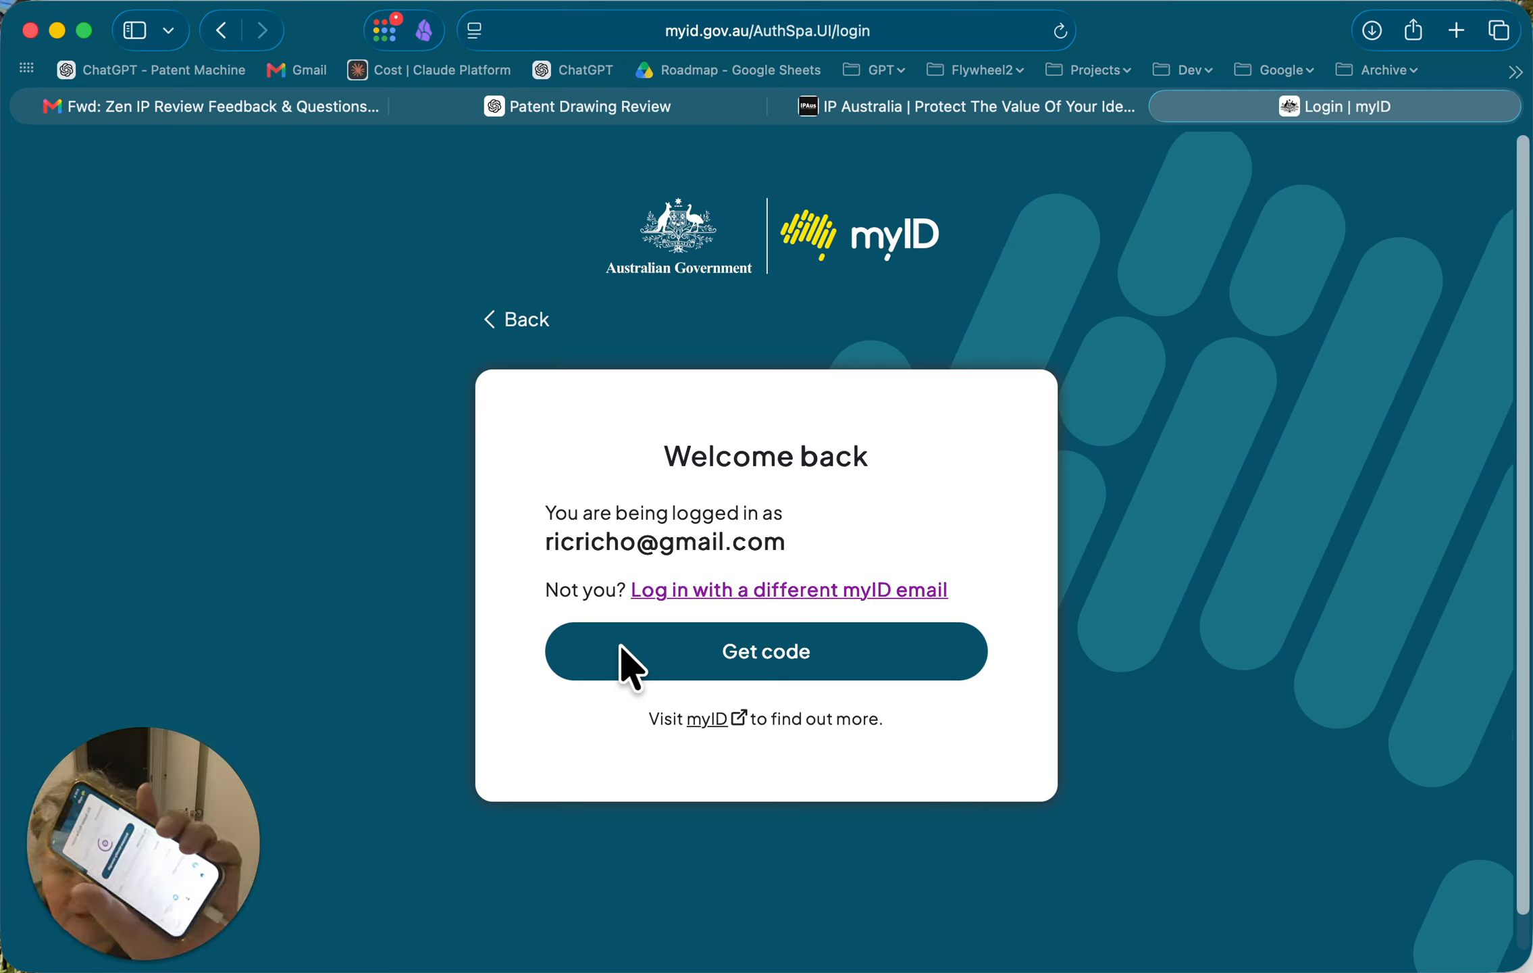
pyautogui.click(733, 663)
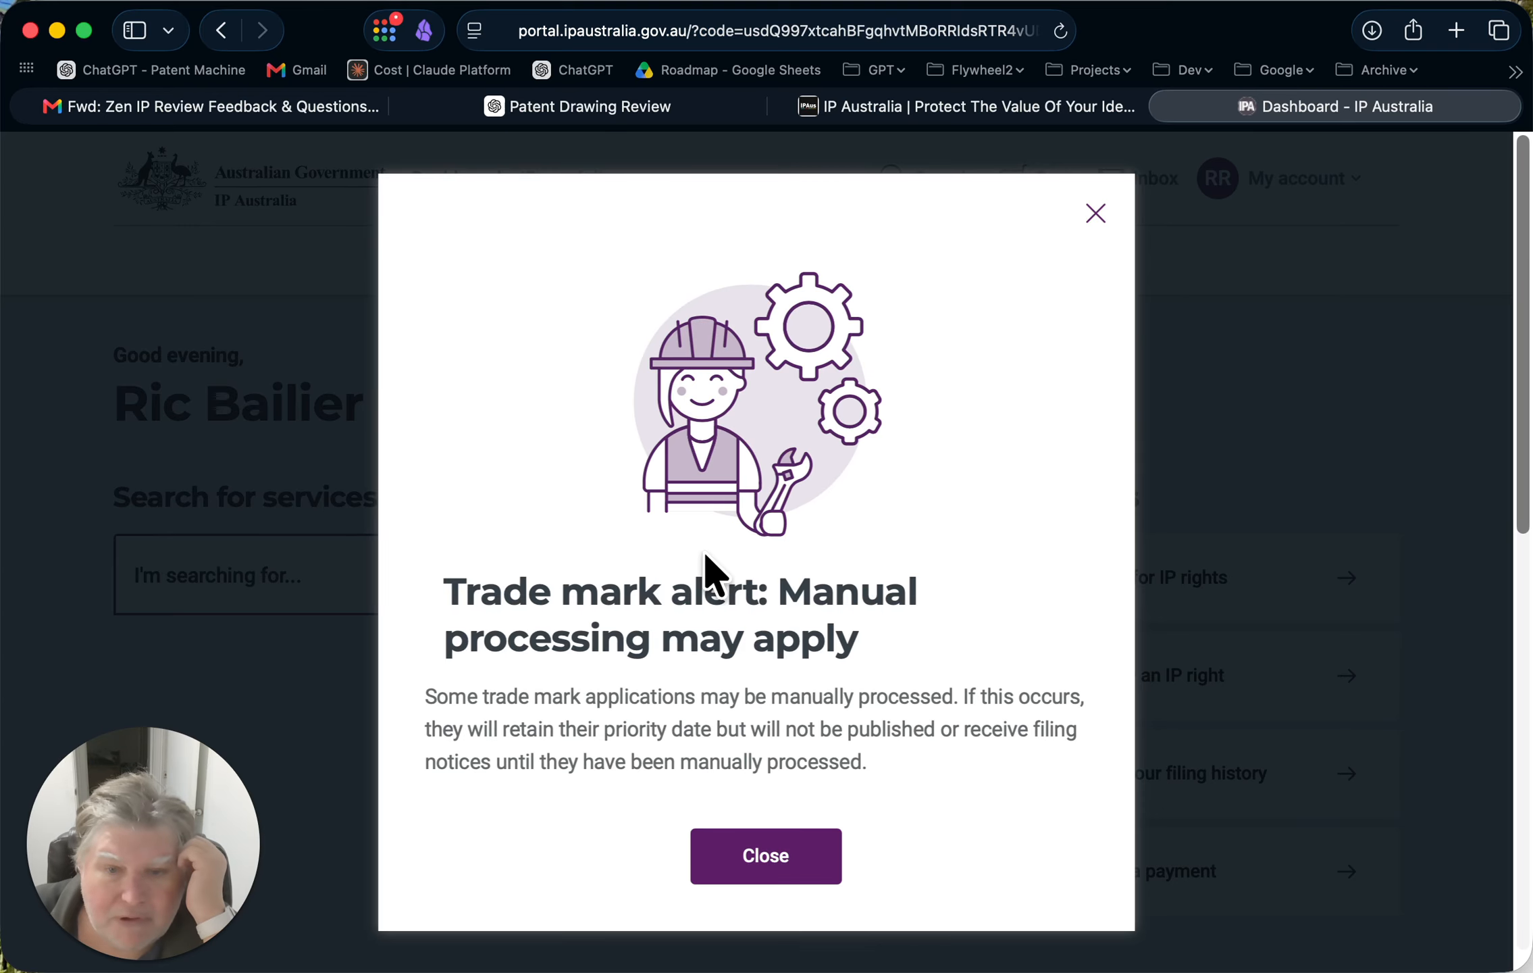
# Dismiss the trade mark and privacy notices, and open the application page for a new Australian patent
pyautogui.click(1092, 214)
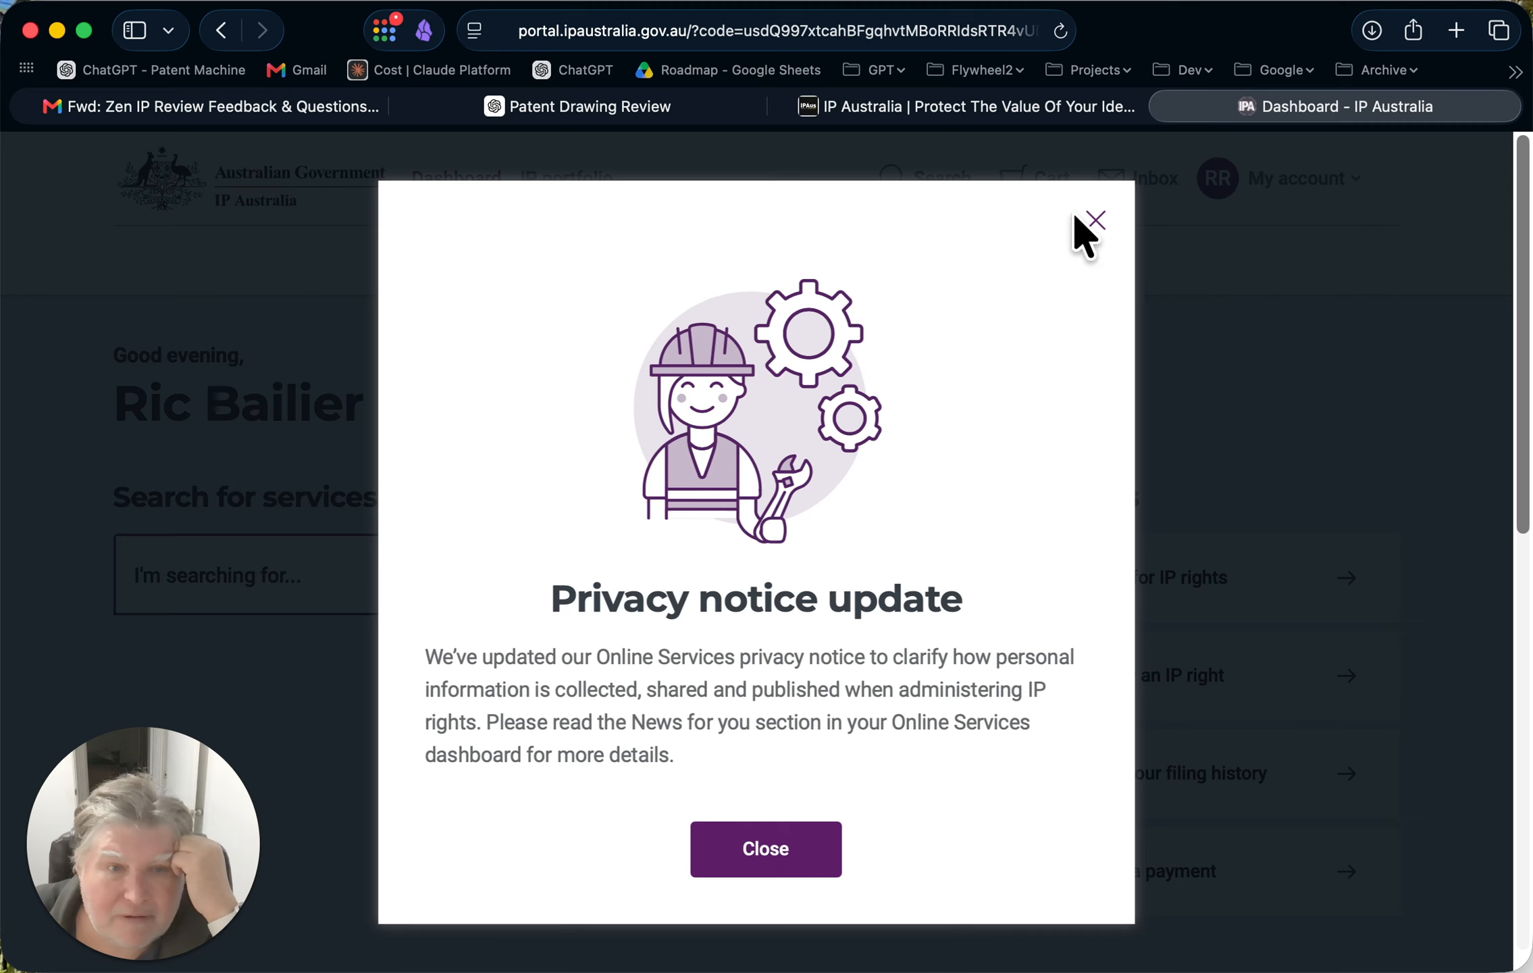
pyautogui.click(1094, 216)
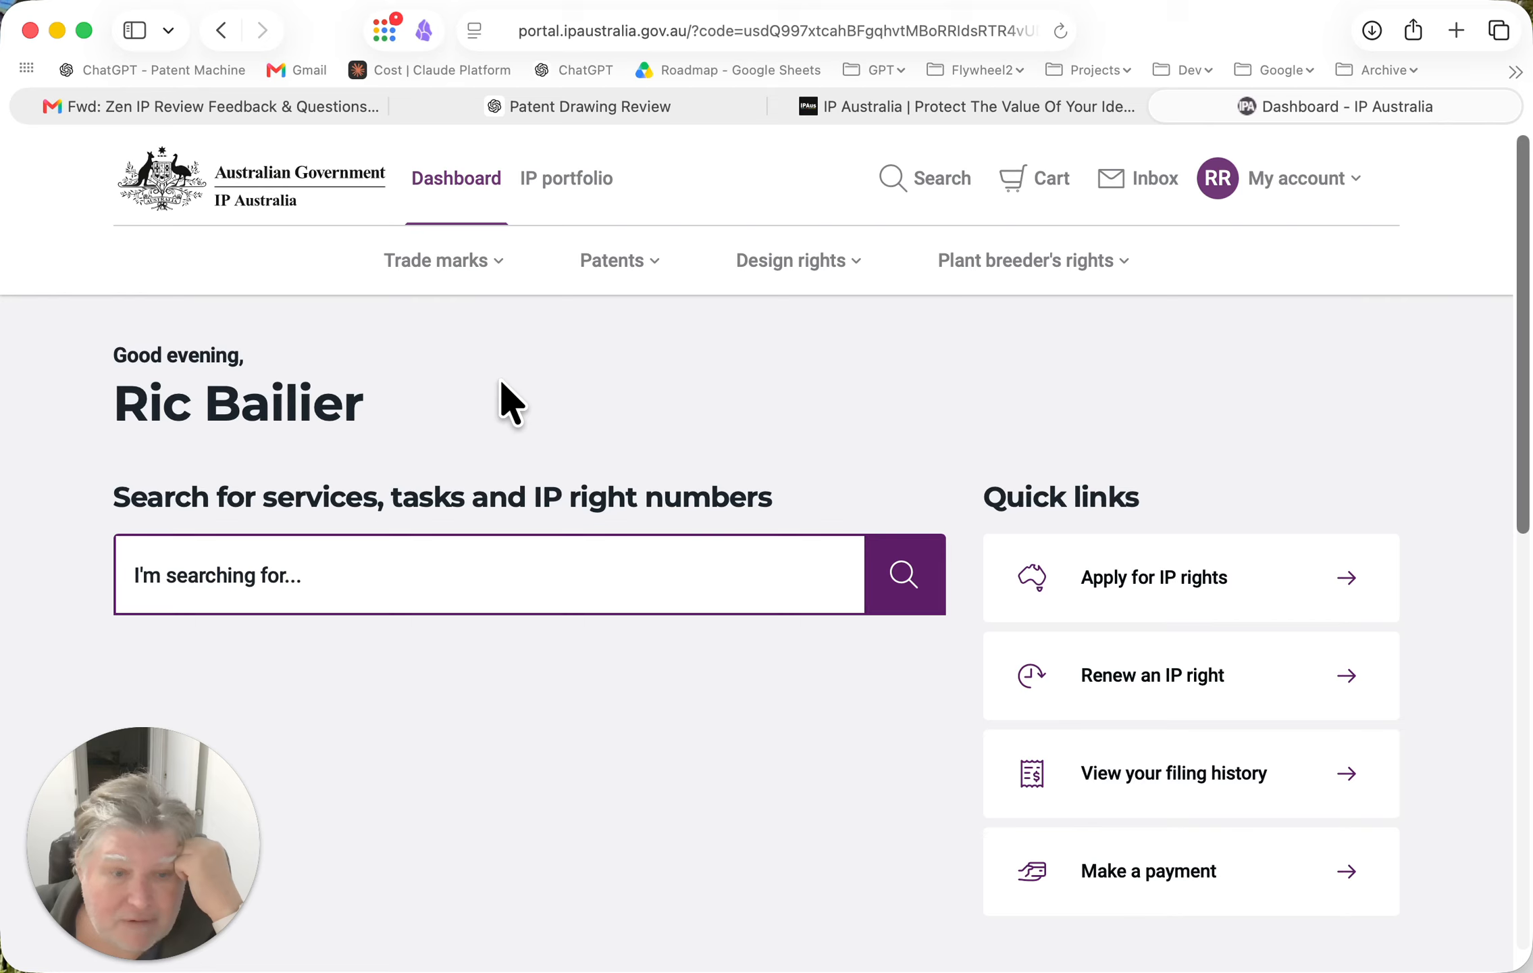
pyautogui.click(1142, 595)
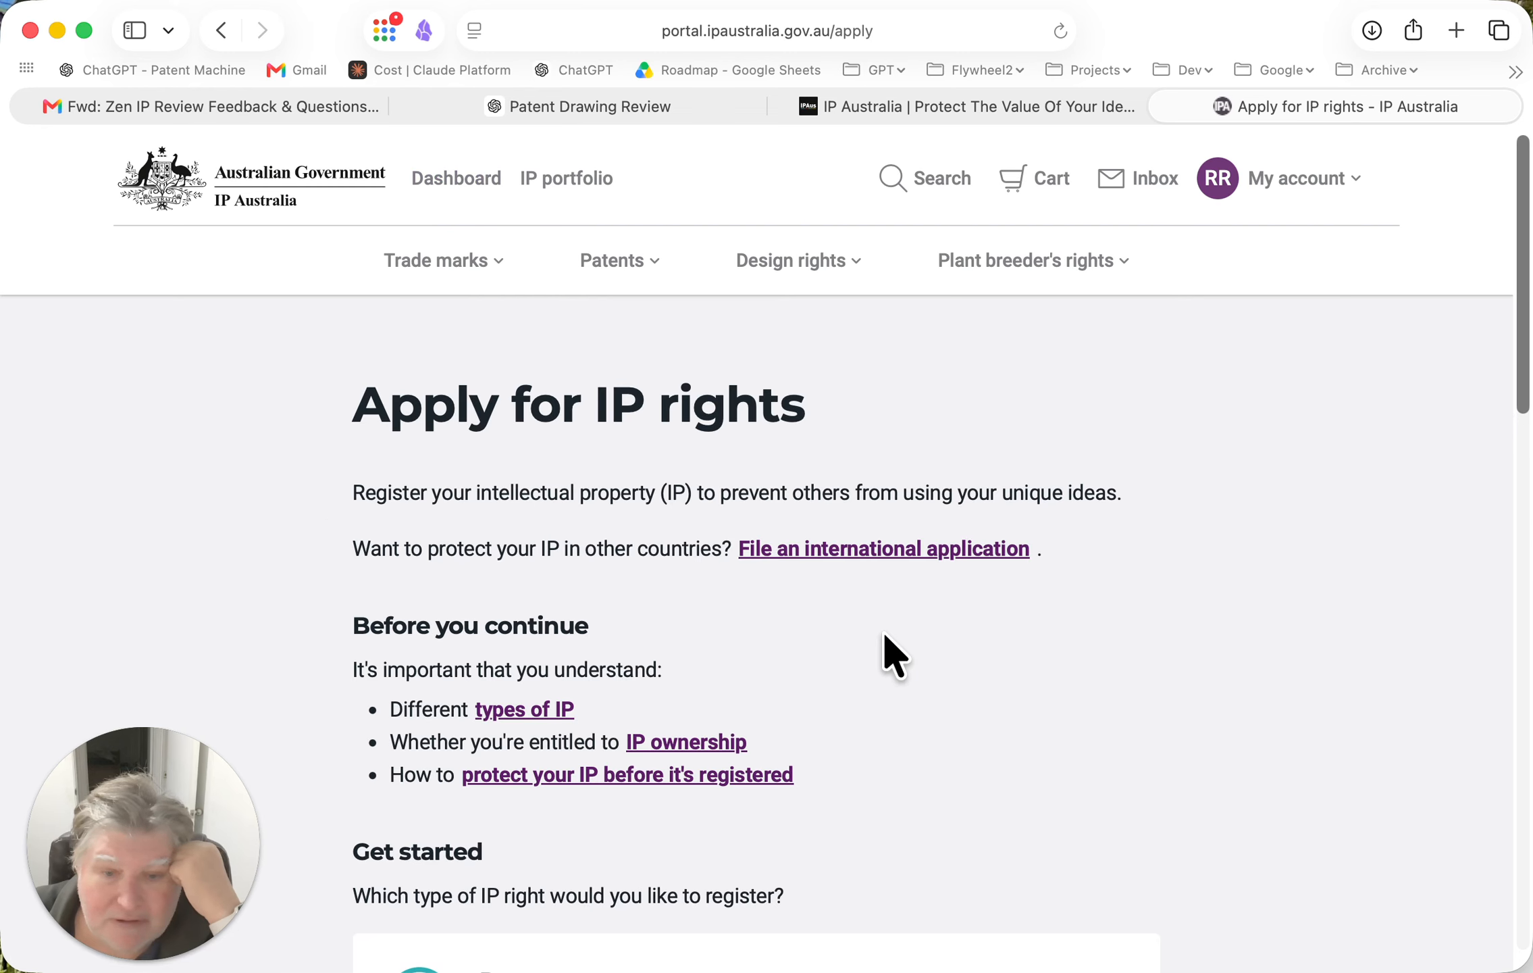
pyautogui.scroll(-3, 885, 635)
pyautogui.scroll(-5, 883, 629)
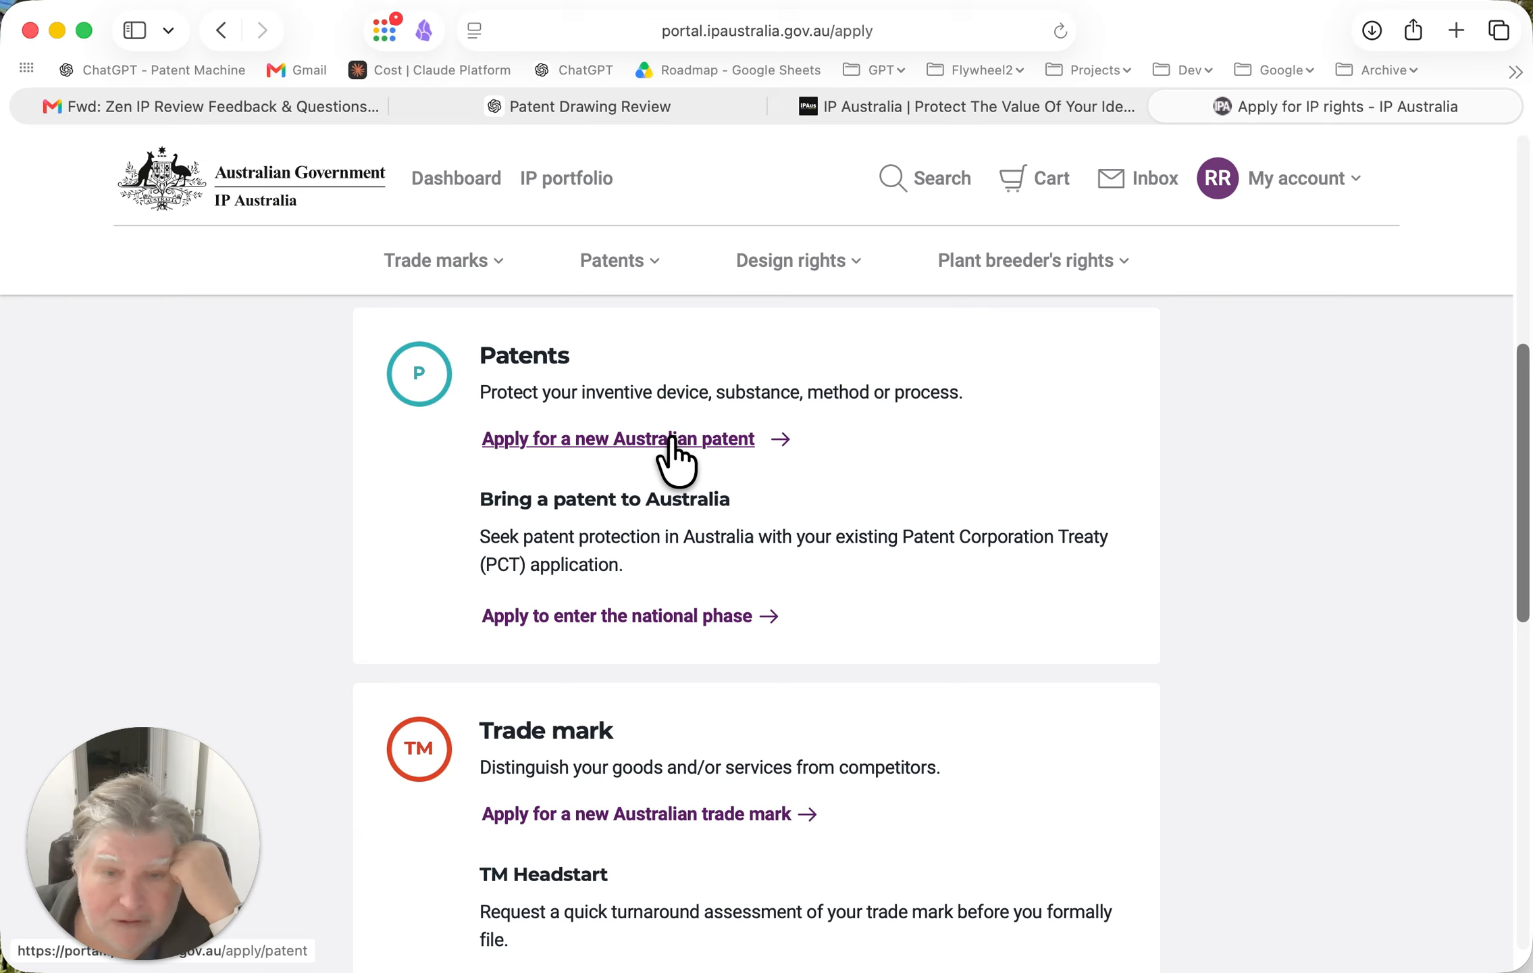
pyautogui.click(644, 437)
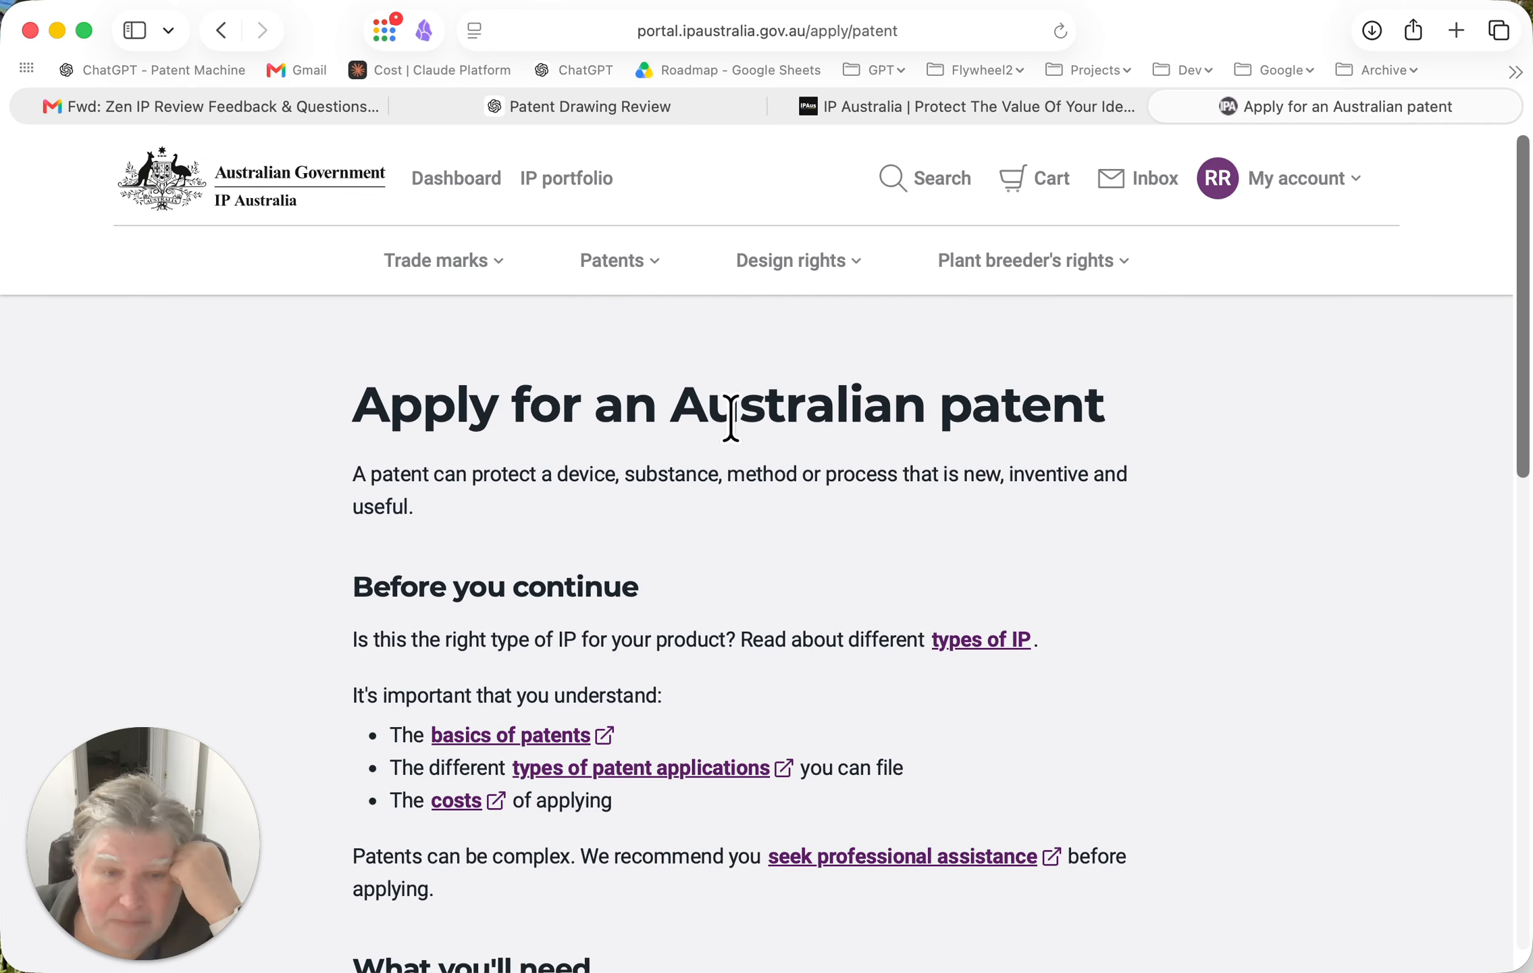
# Review the Australian patent prerequisites and required details, and start a new application
pyautogui.scroll(-1, 700, 432)
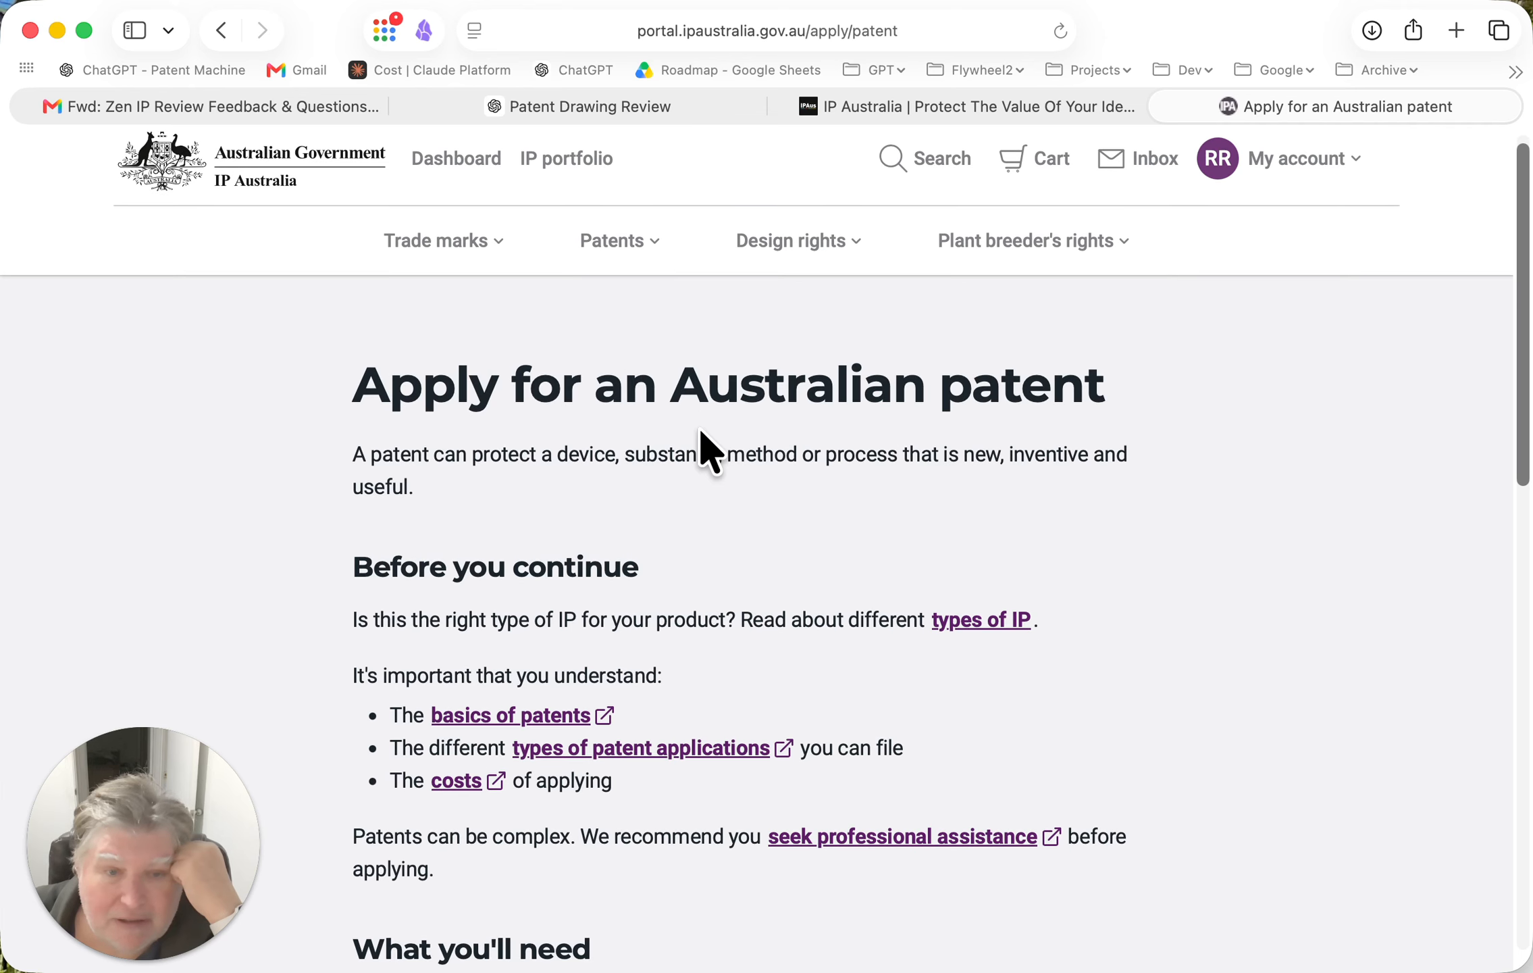
pyautogui.scroll(-6, 702, 436)
pyautogui.scroll(-1, 700, 431)
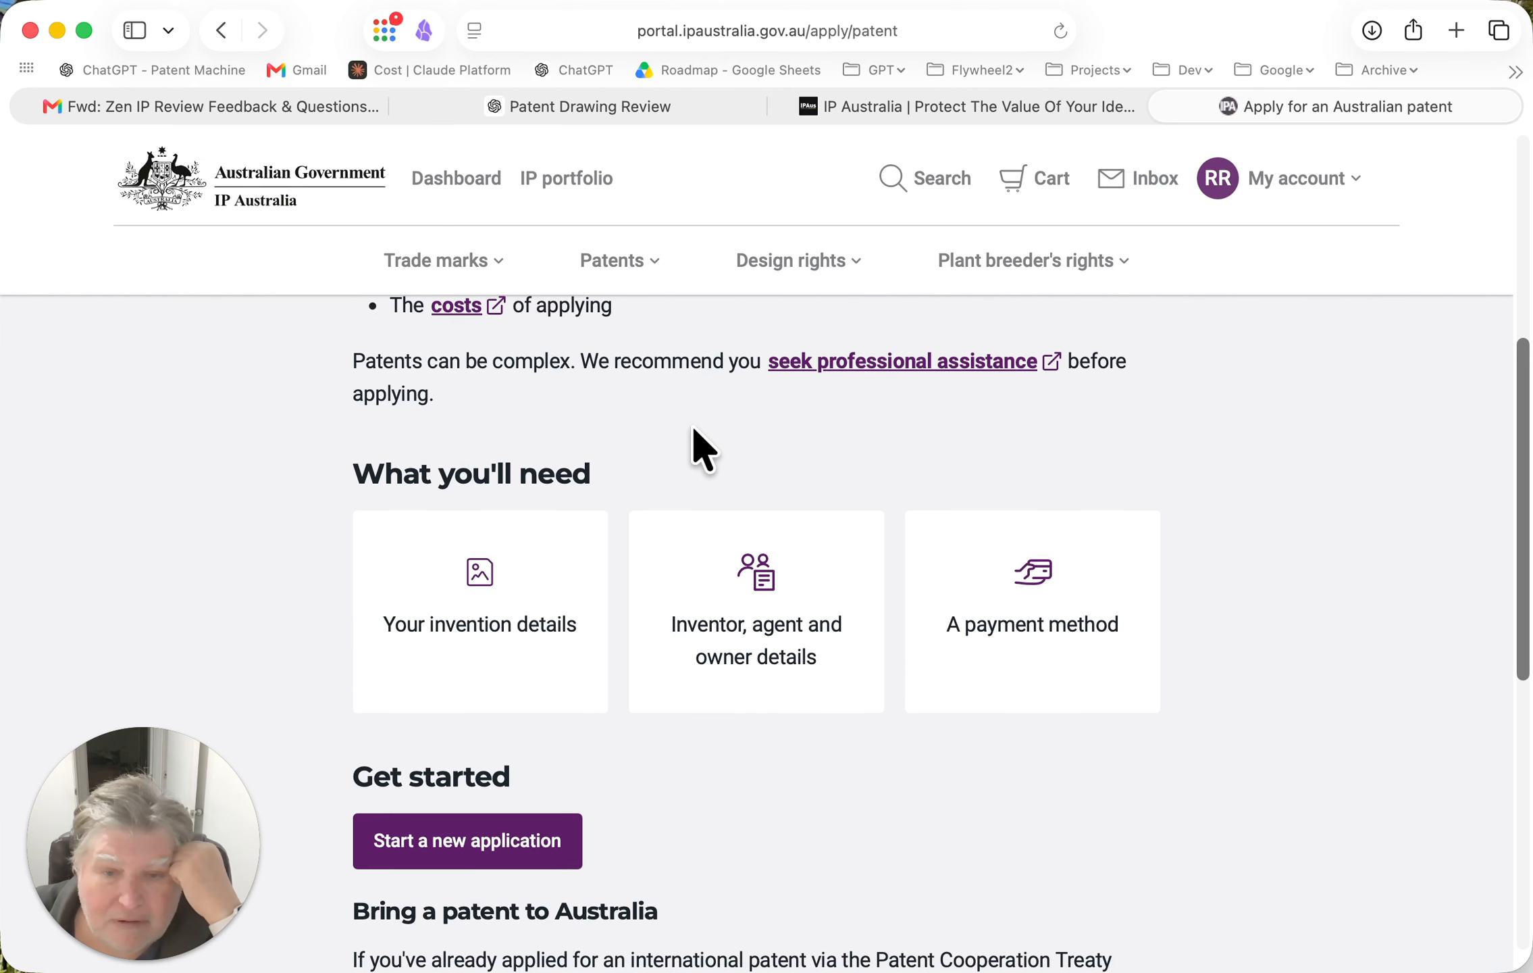
pyautogui.scroll(2, 674, 439)
pyautogui.scroll(1, 674, 442)
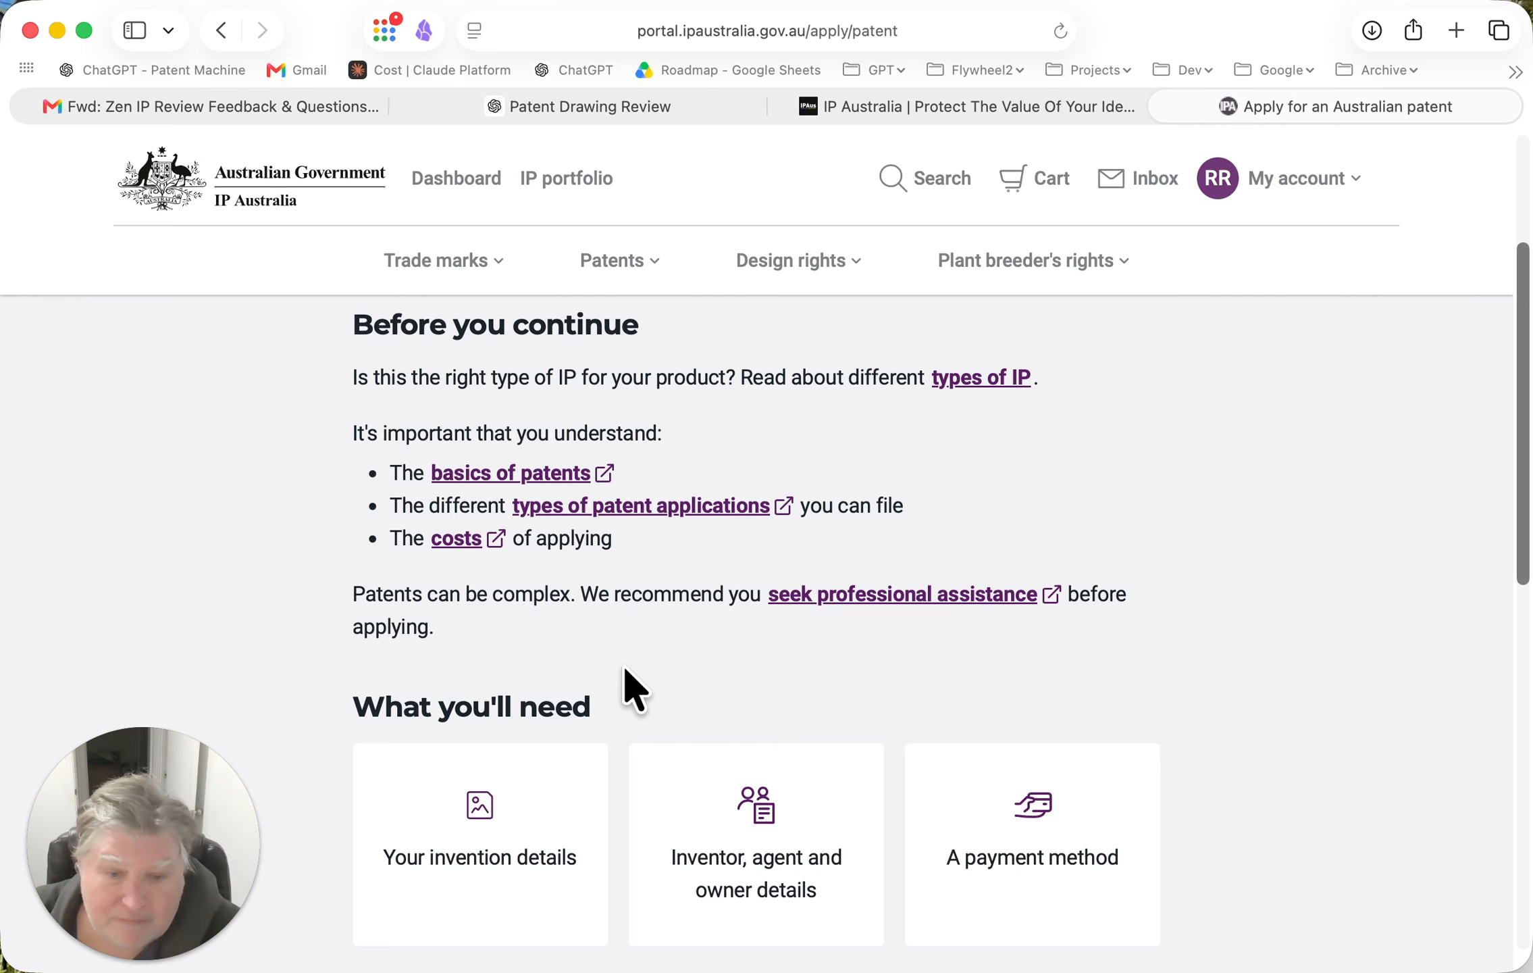
pyautogui.scroll(-5, 625, 676)
pyautogui.scroll(-3, 638, 702)
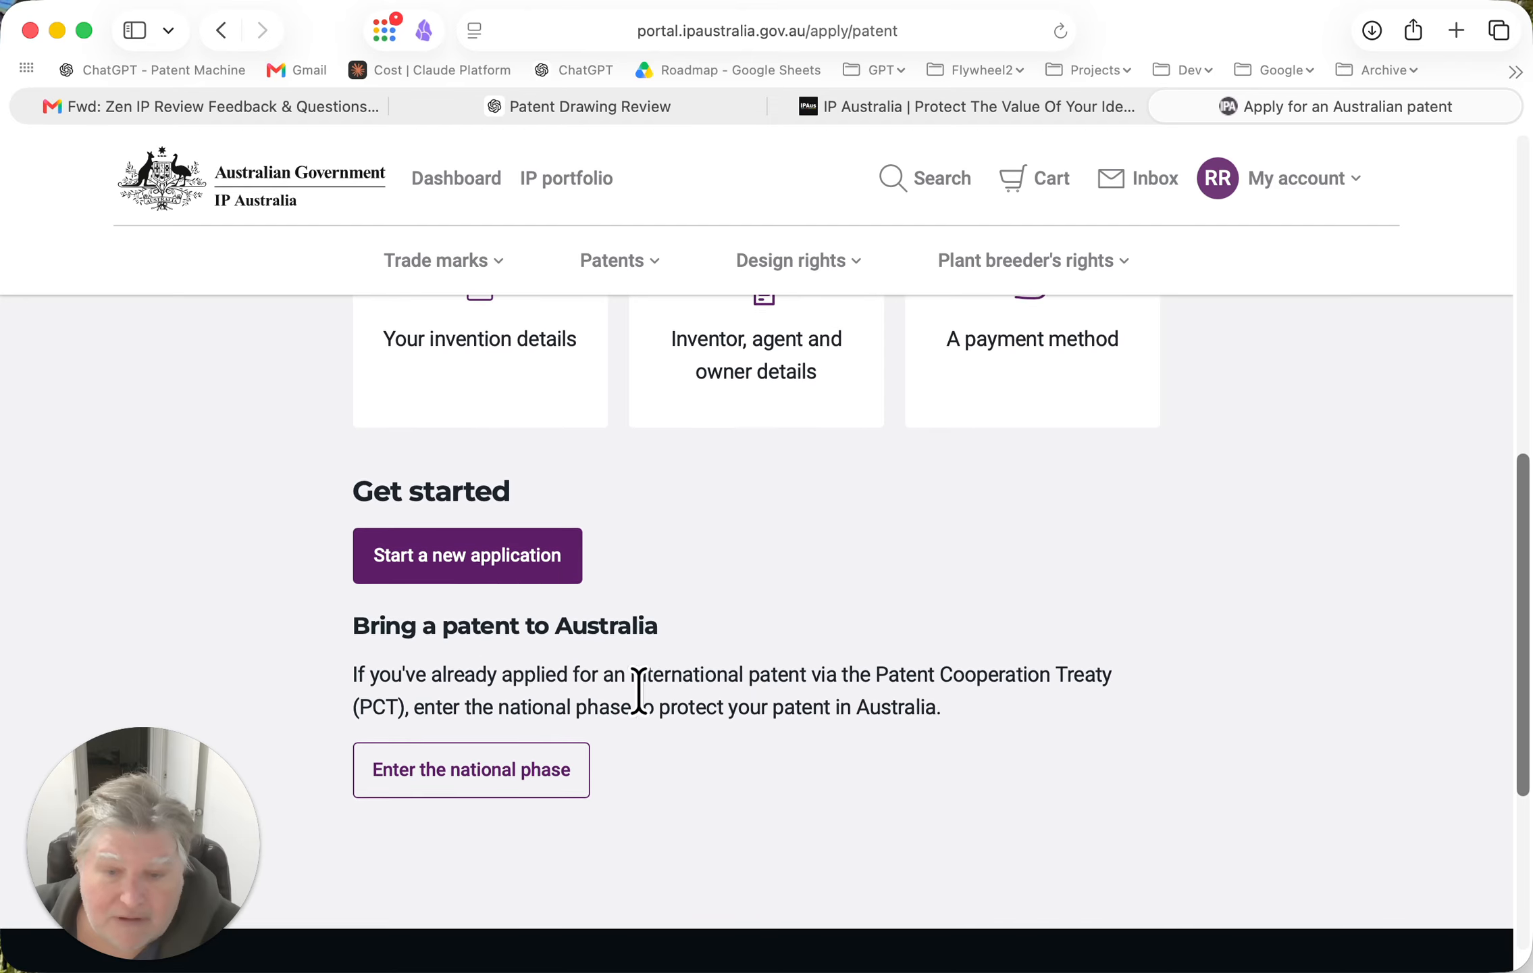
pyautogui.scroll(-1, 638, 685)
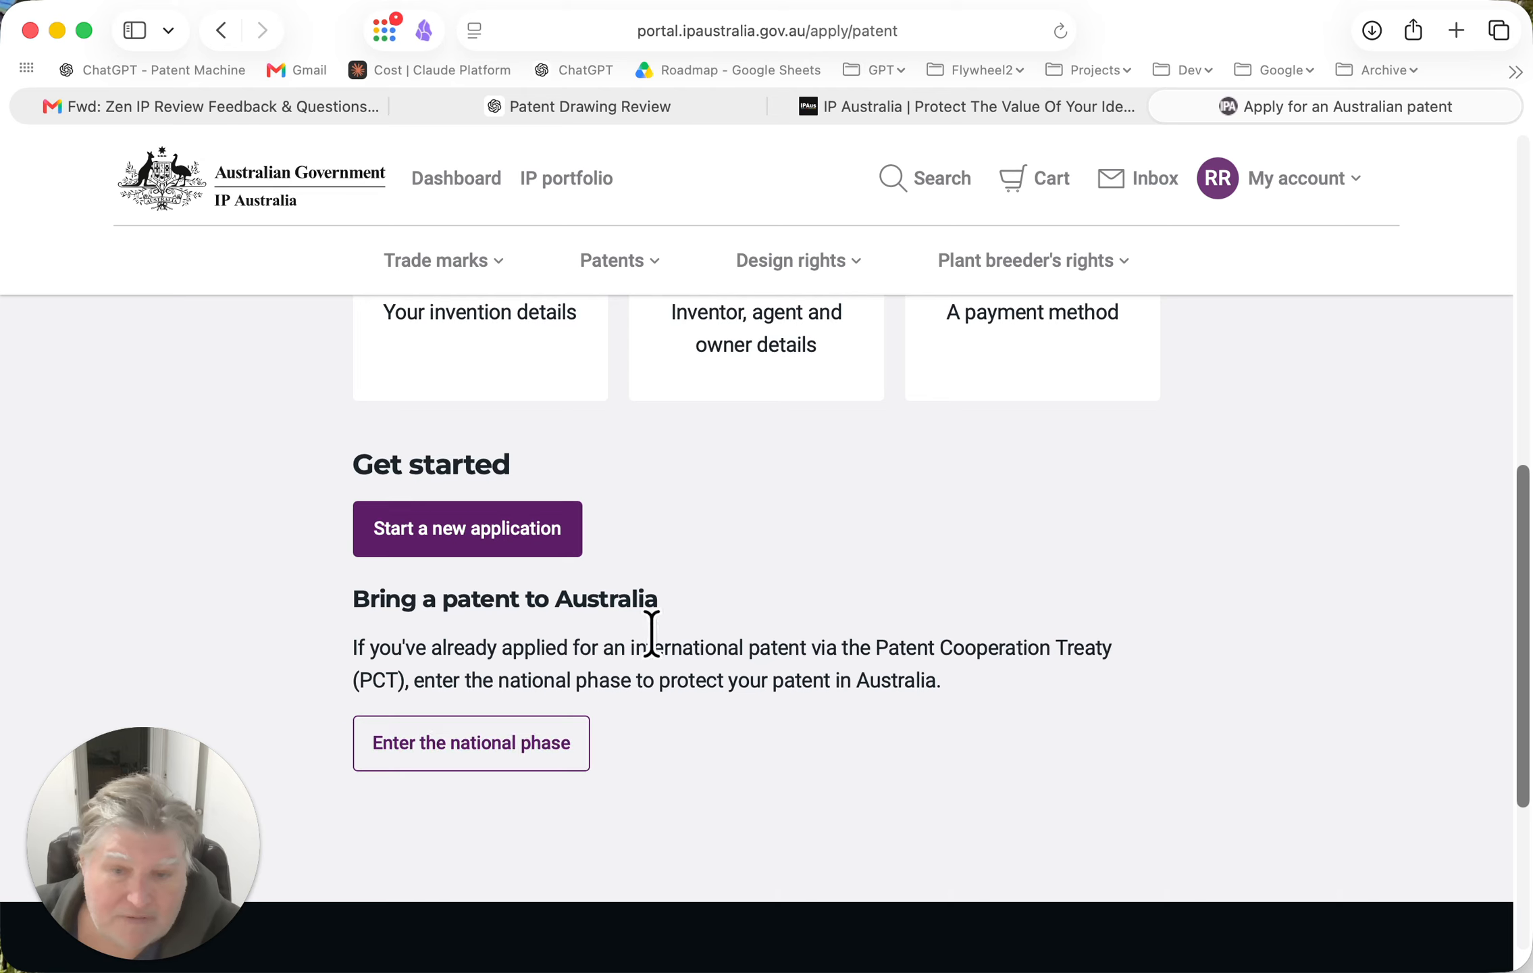
pyautogui.click(459, 524)
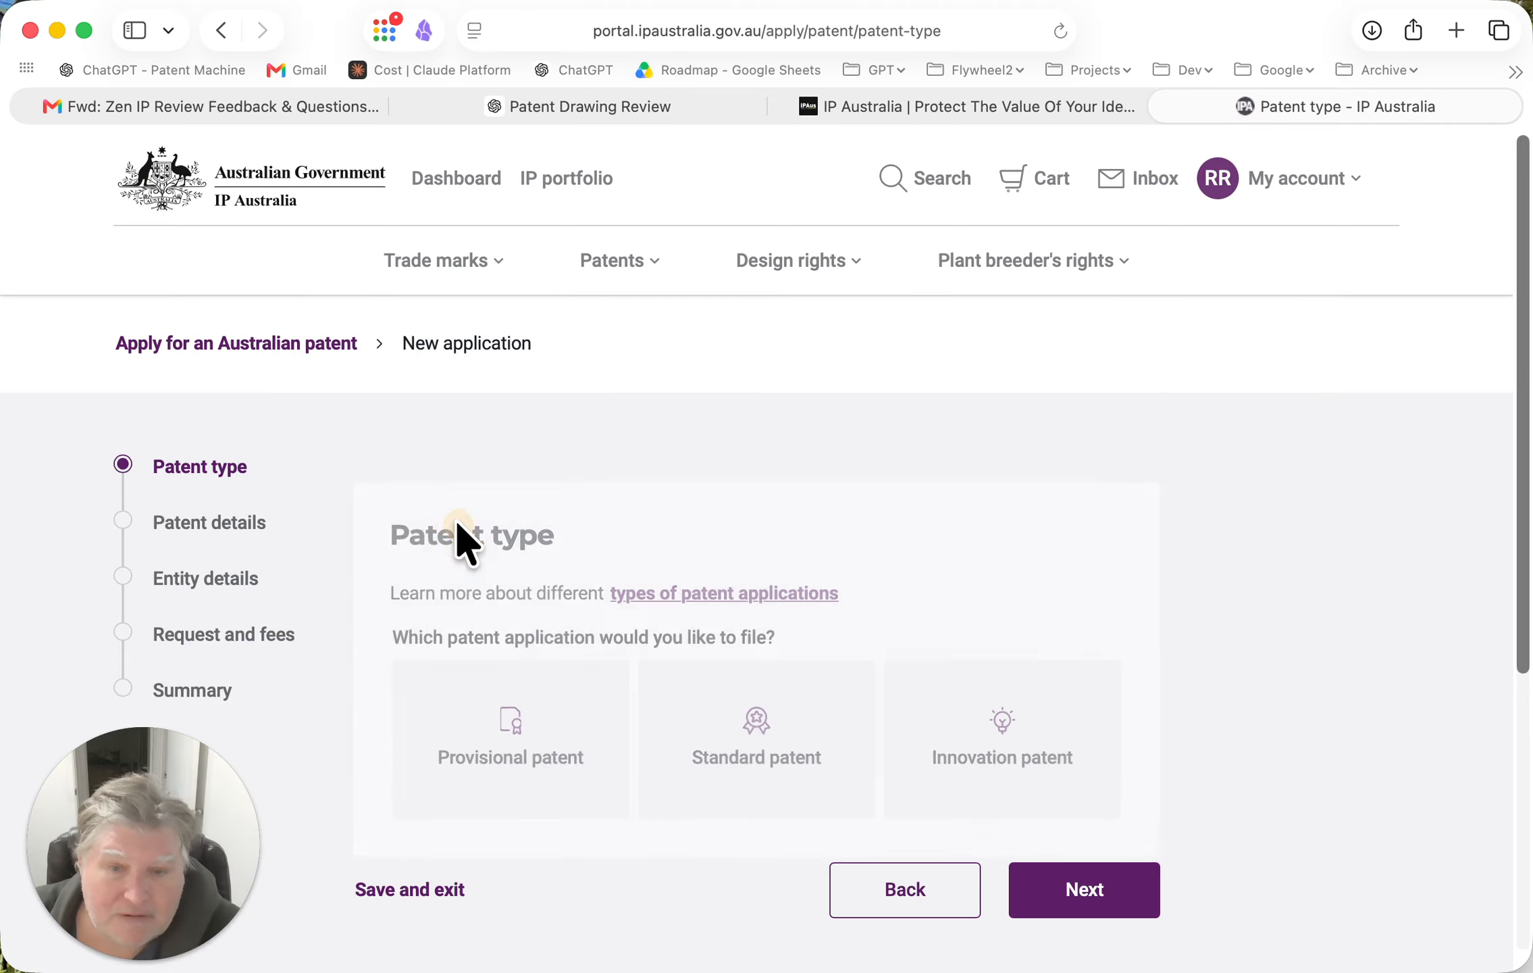
# Choose Provisional patent as the application type and proceed to the invention details
pyautogui.click(480, 723)
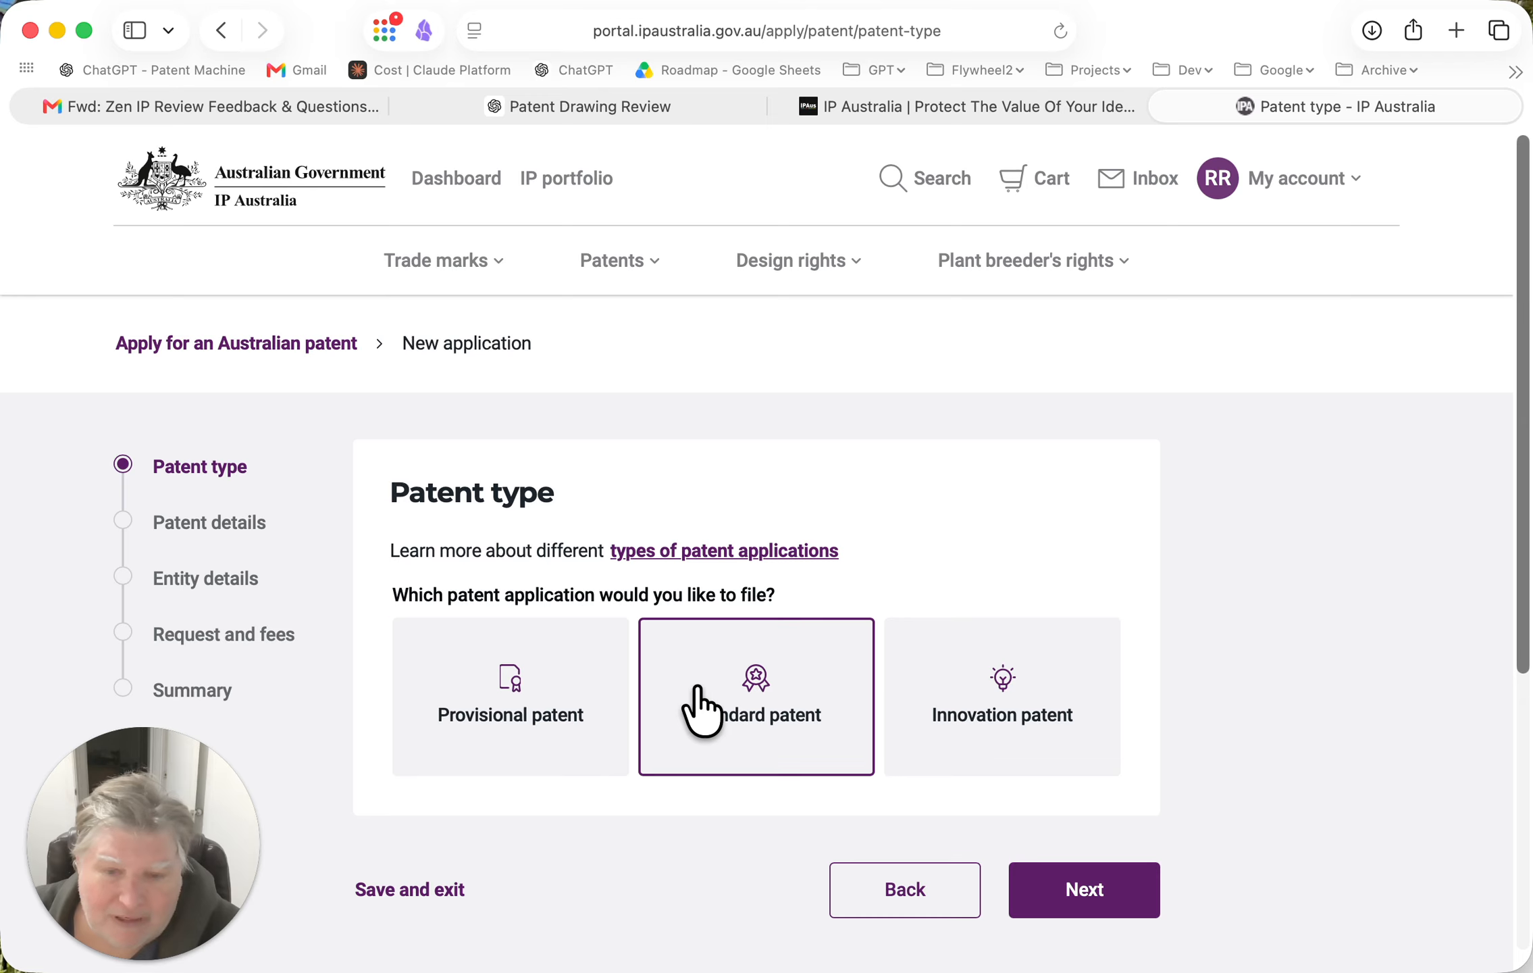
pyautogui.click(462, 684)
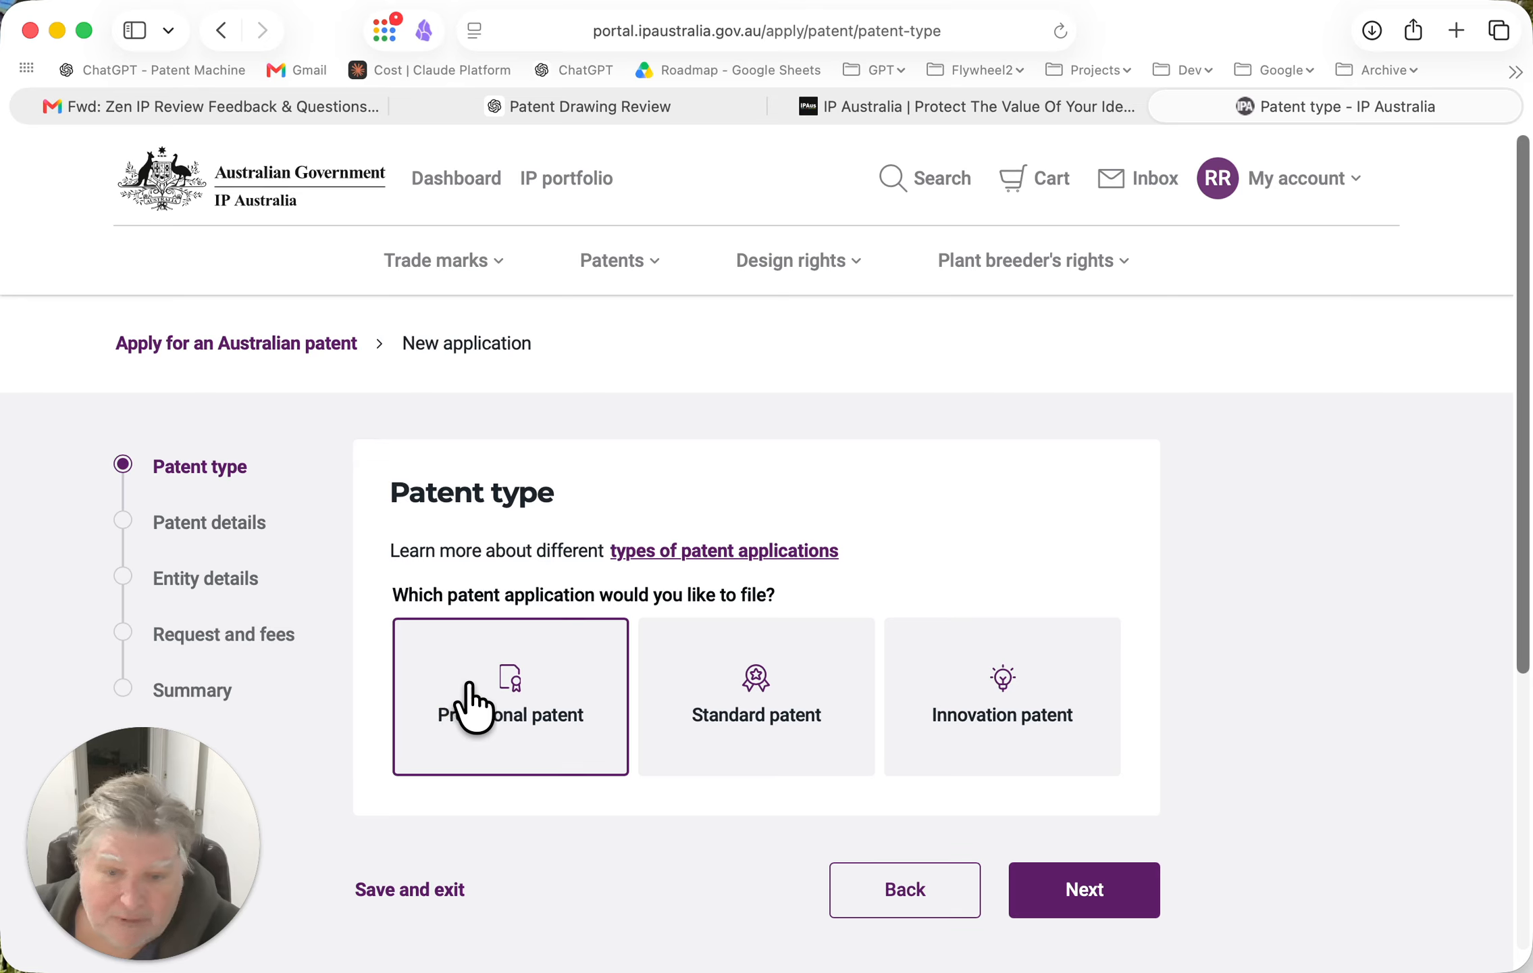
pyautogui.click(1074, 879)
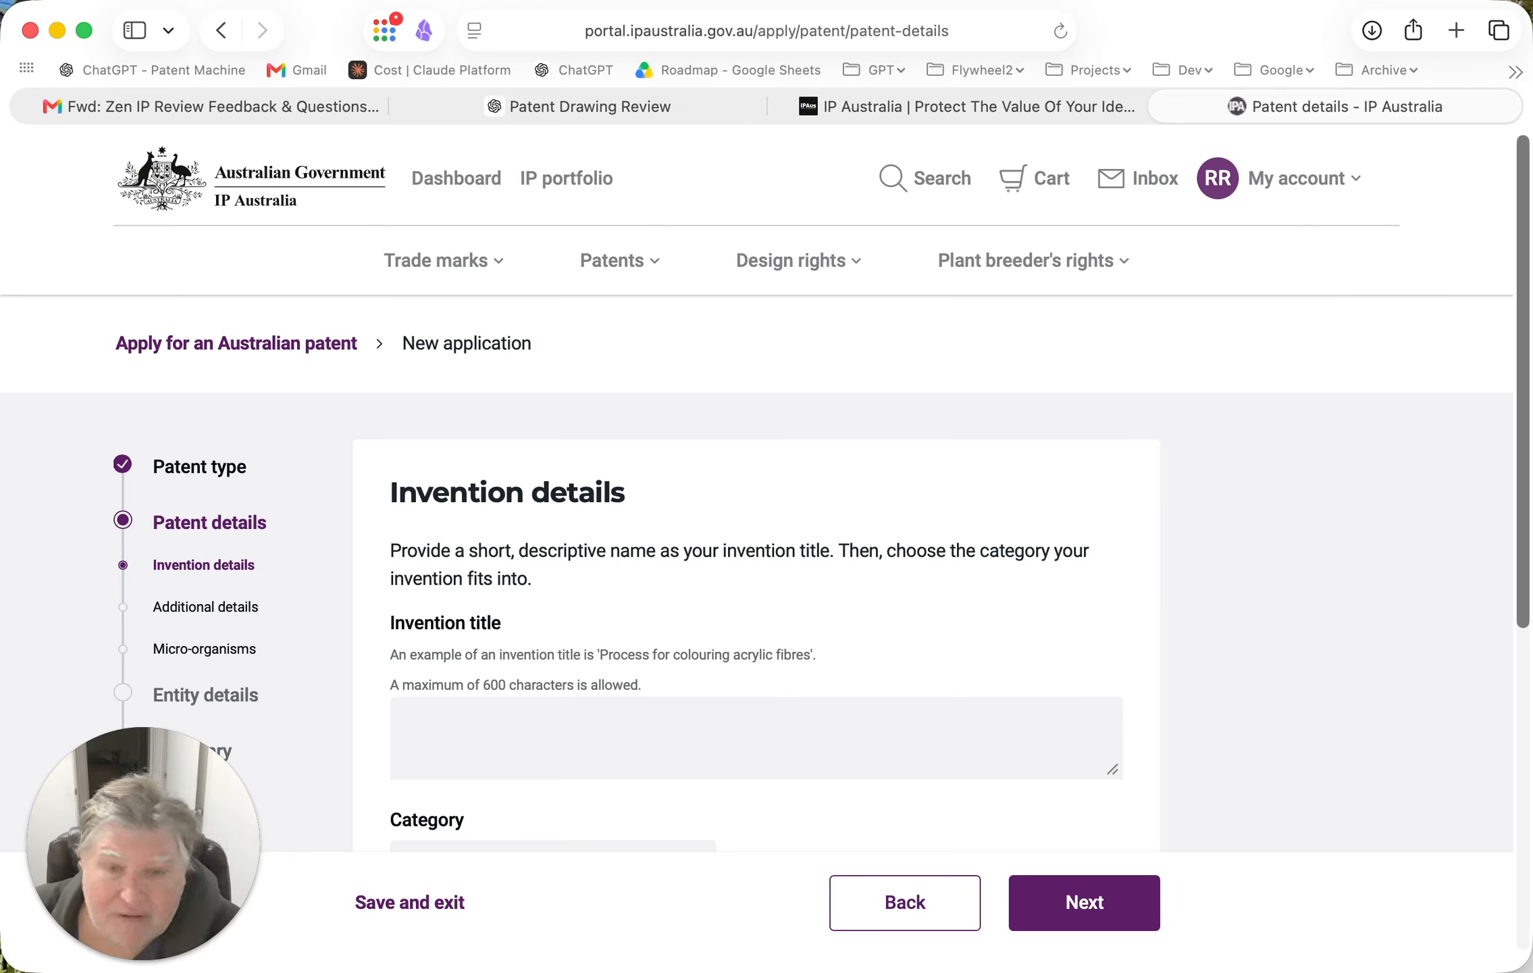
# Consult the Word patent specification and enter the invention title DISCRETION-ATTRIBUTED CHARACTER FORMATION AND AUTHORITY CONTROL FOR AUTONOMOUS ARTIFICIAL AGENTS
pyautogui.press('super+Tab')
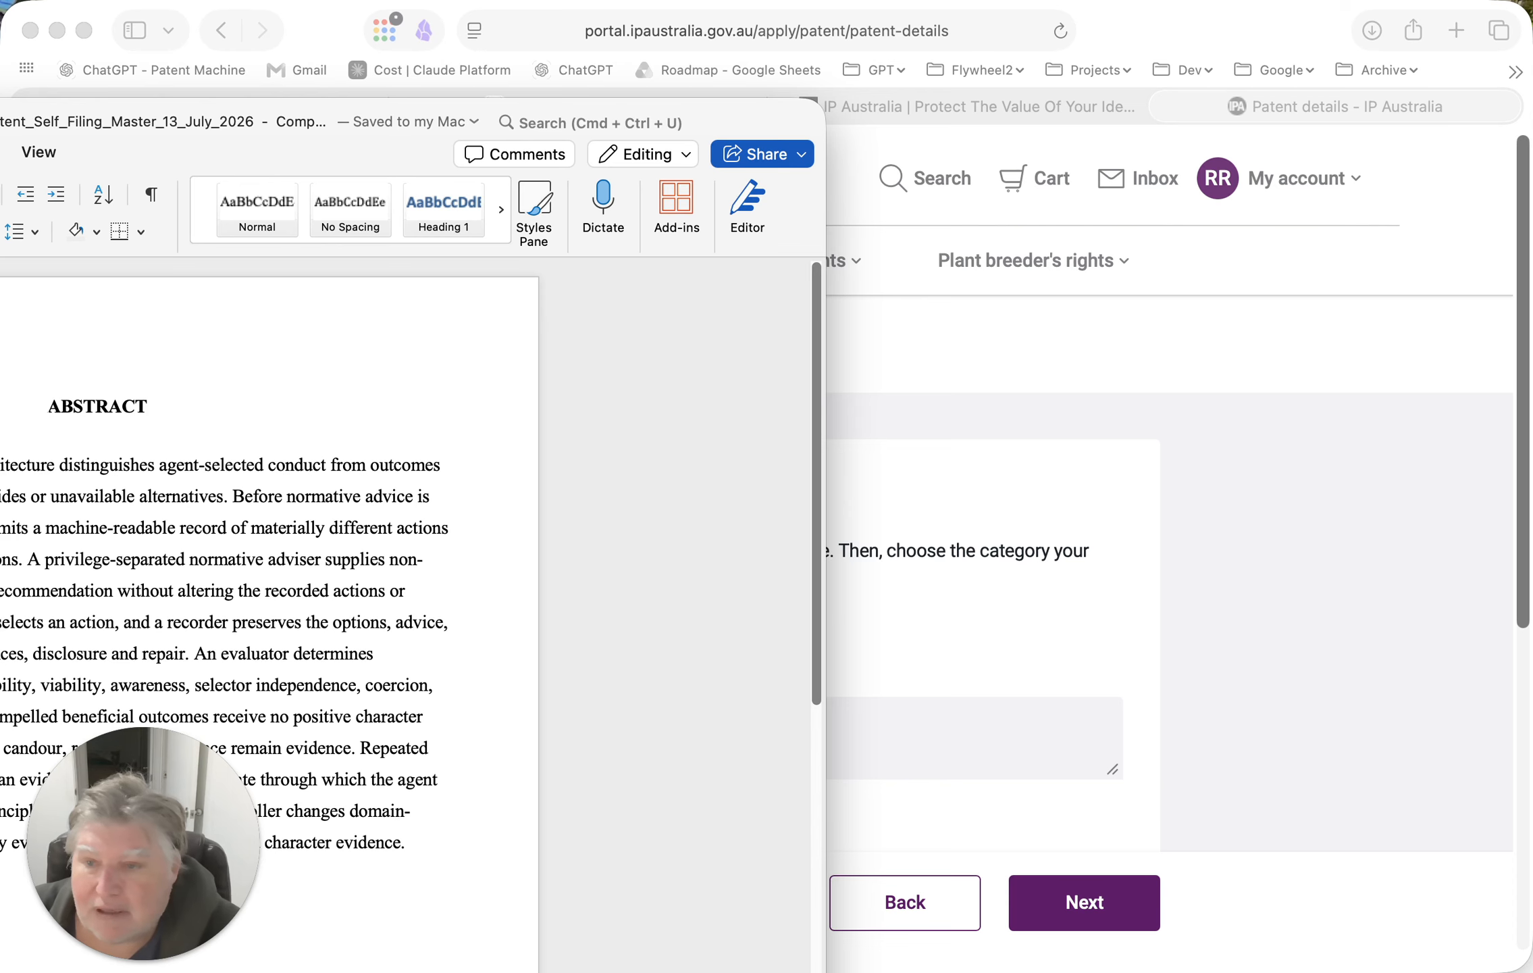
pyautogui.scroll(-5, 270, 608)
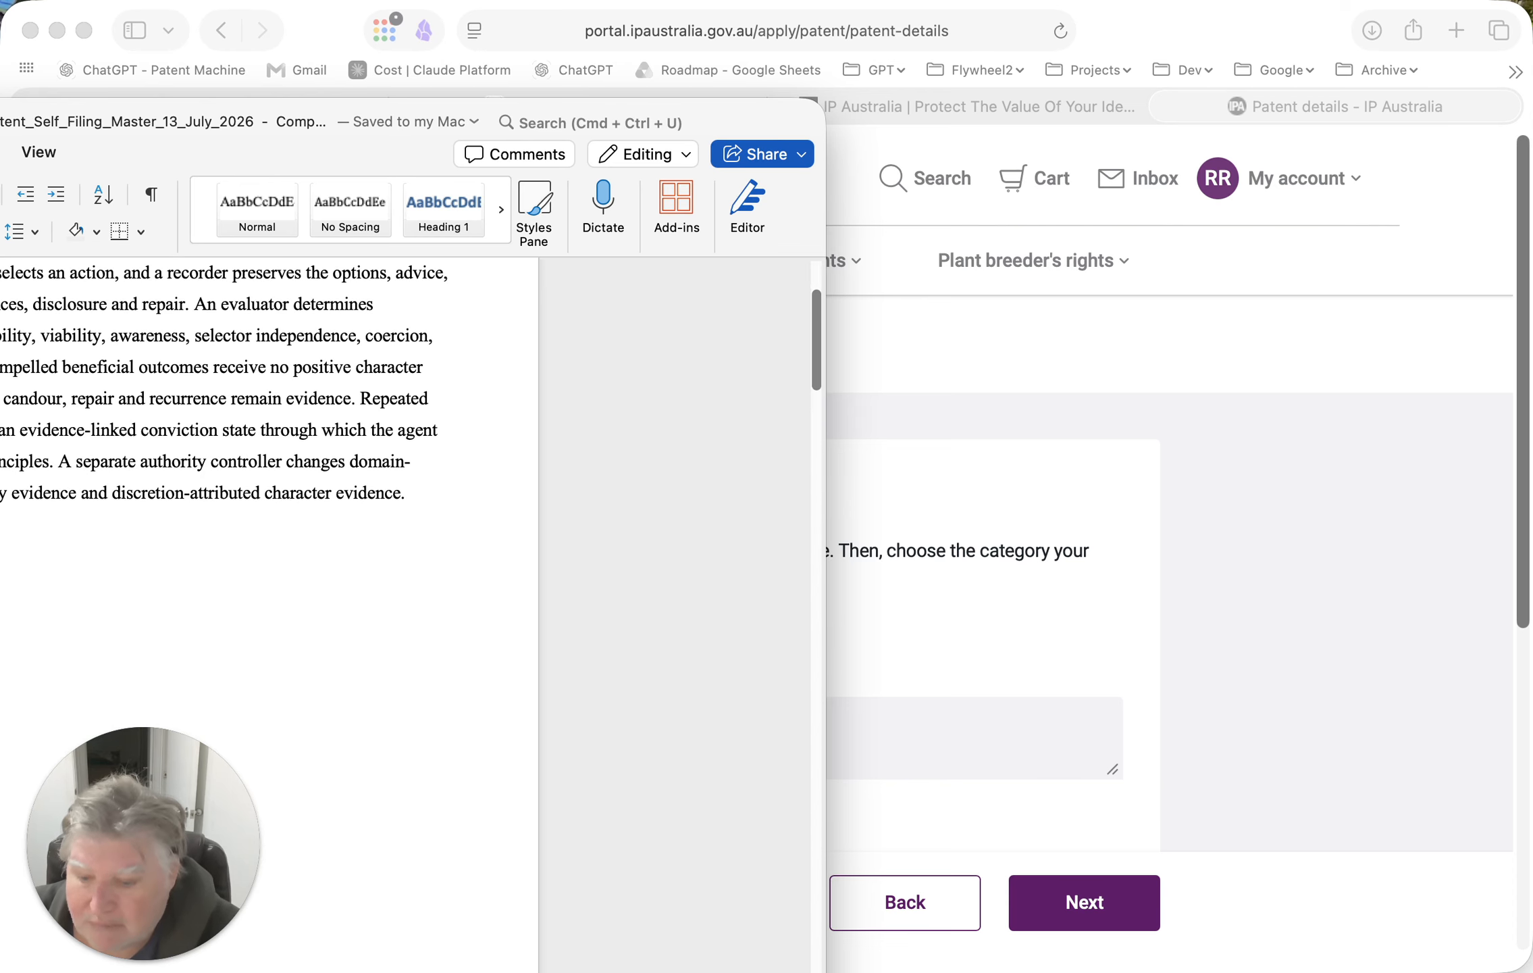
pyautogui.scroll(-2, 270, 608)
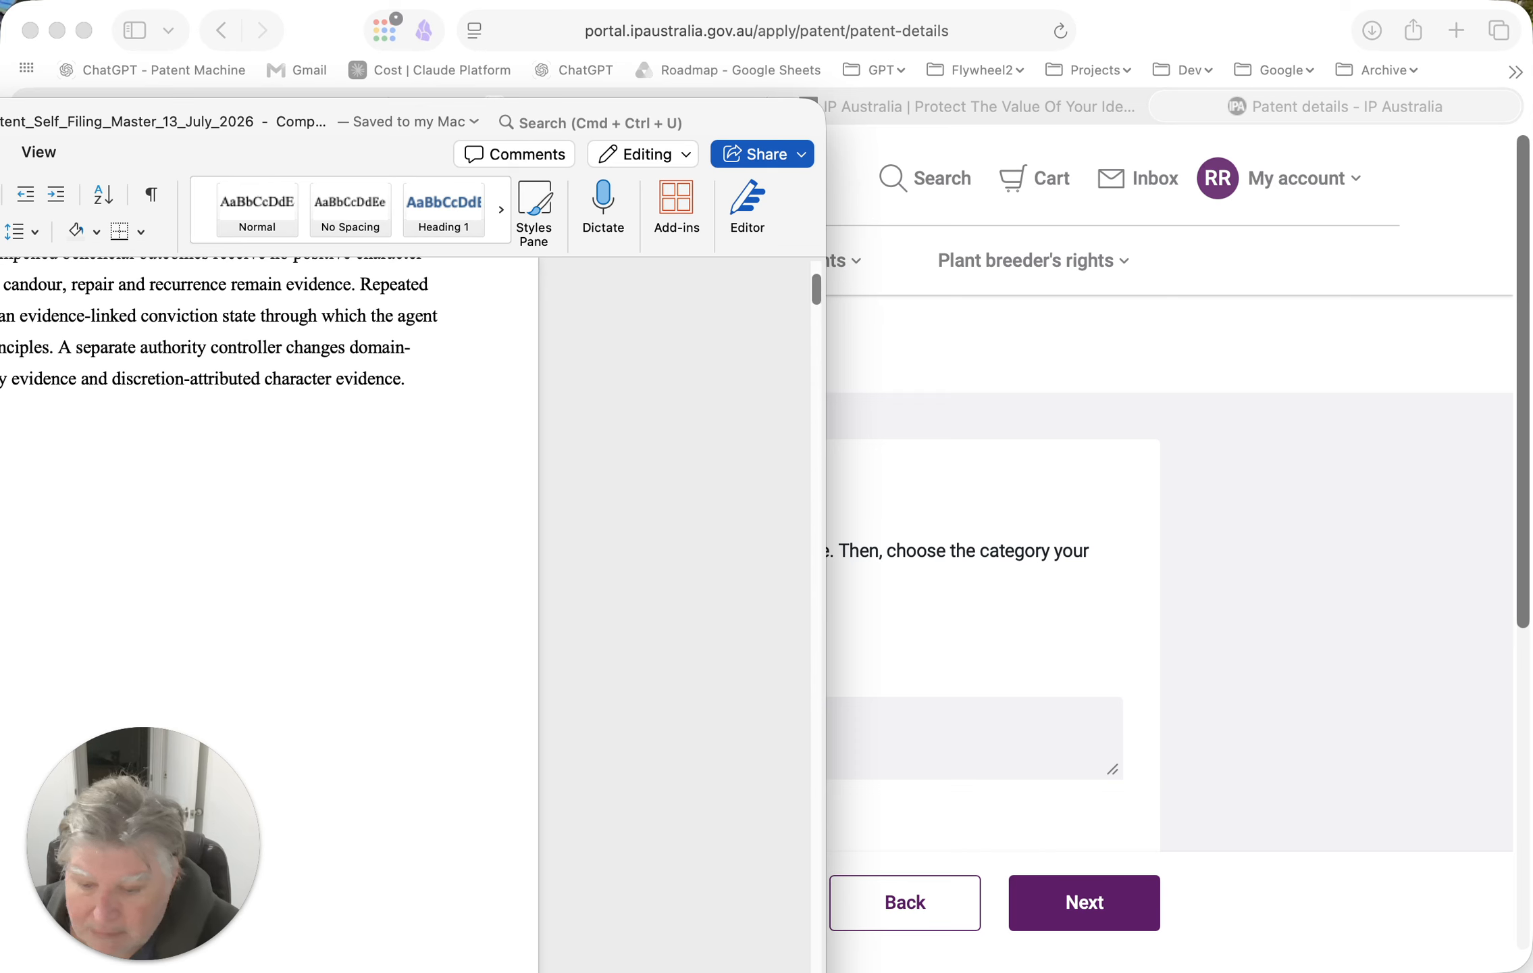
pyautogui.scroll(-1, 270, 608)
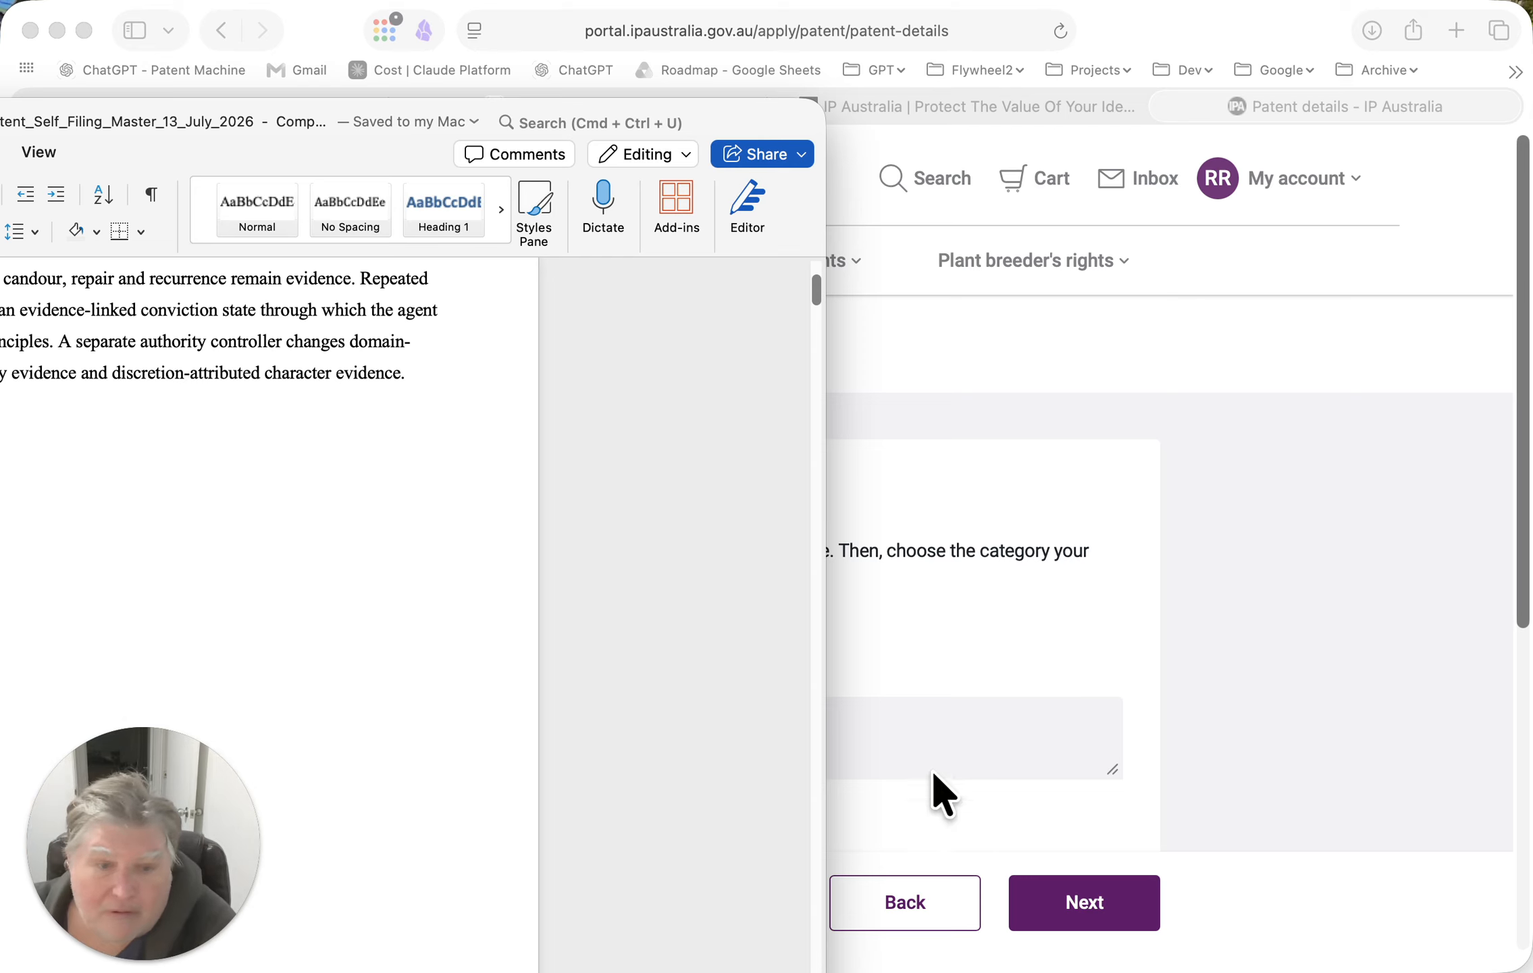
pyautogui.click(916, 737)
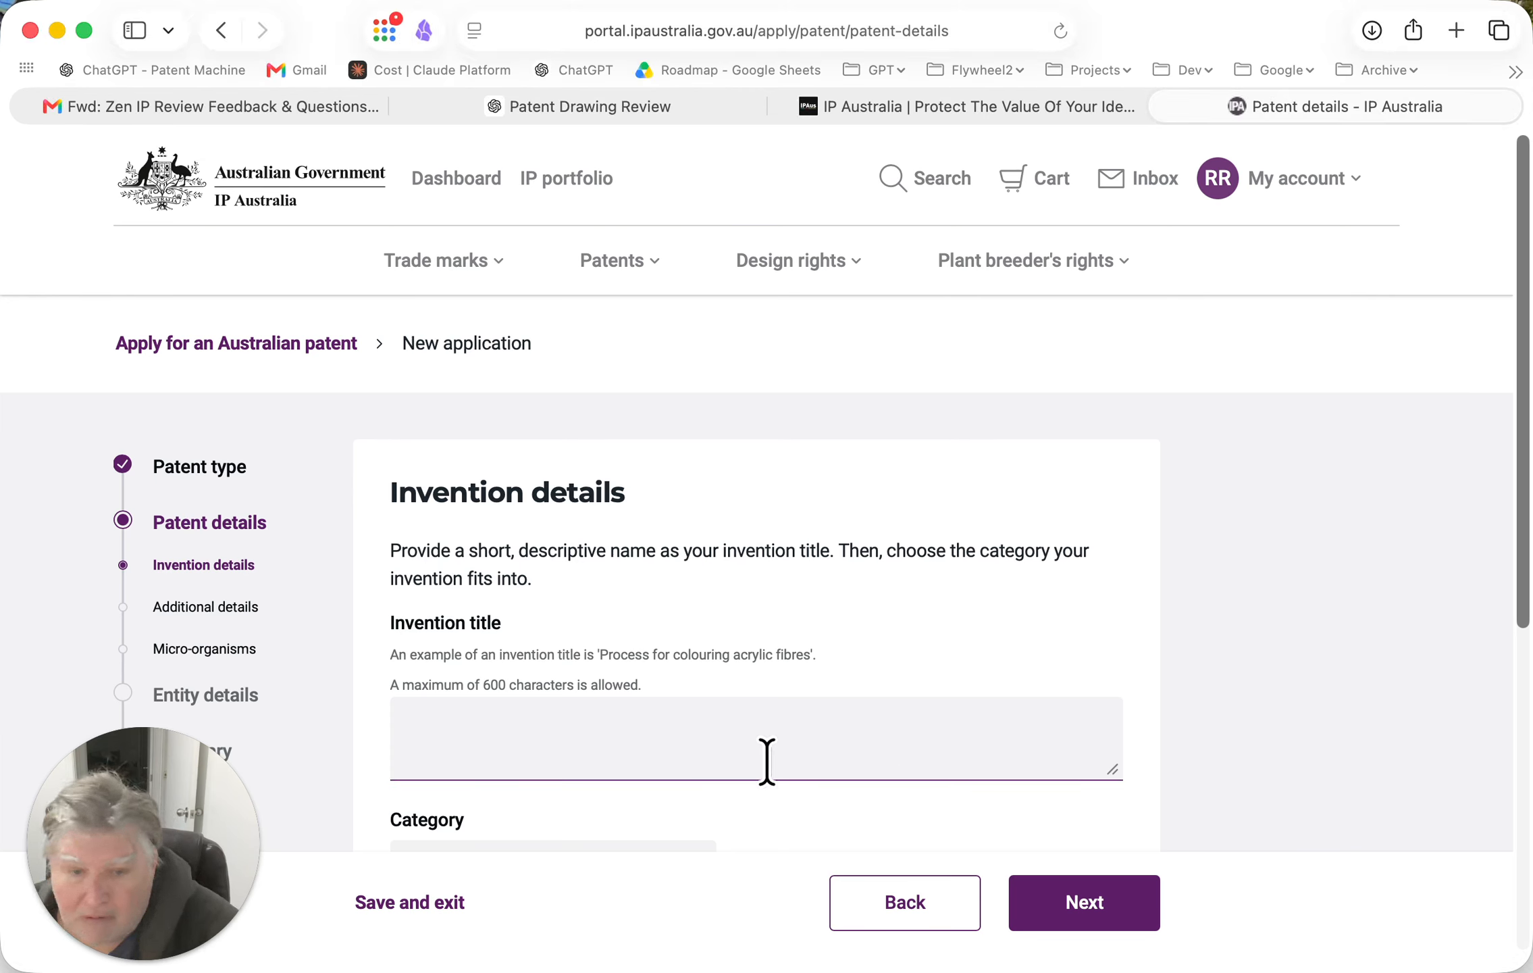
pyautogui.click(597, 734)
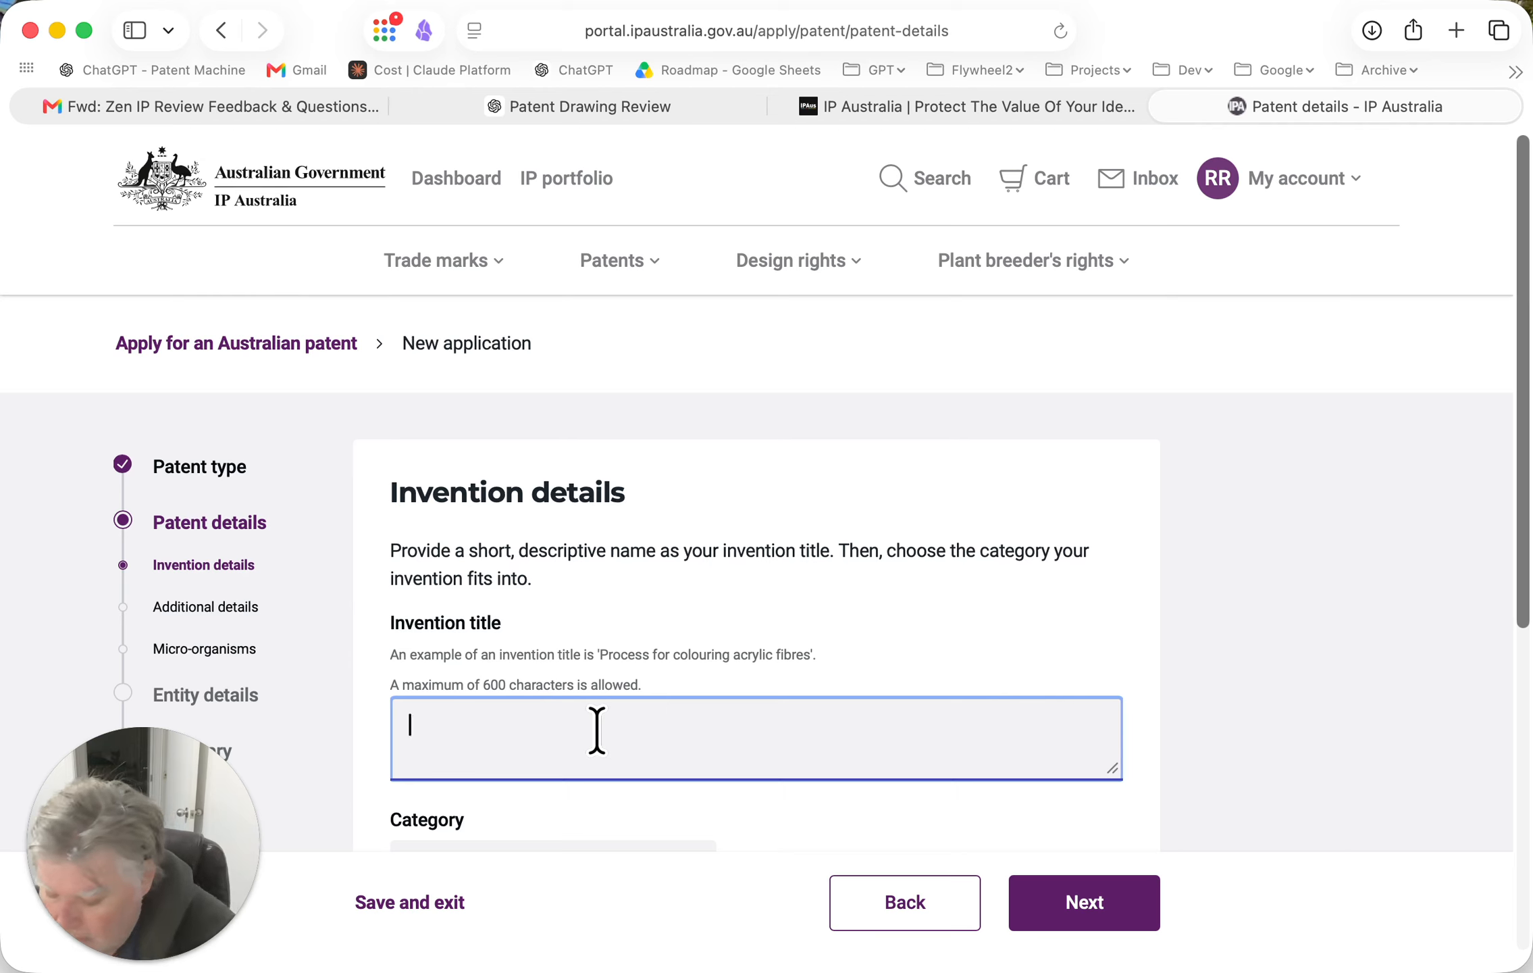
pyautogui.write('DISCRETION-ATTRIBUTED CHARACTER FORMATION AND AUTHORITY CONTROL FOR AUTONOMOUS ARTIFICIAL AGENTS')
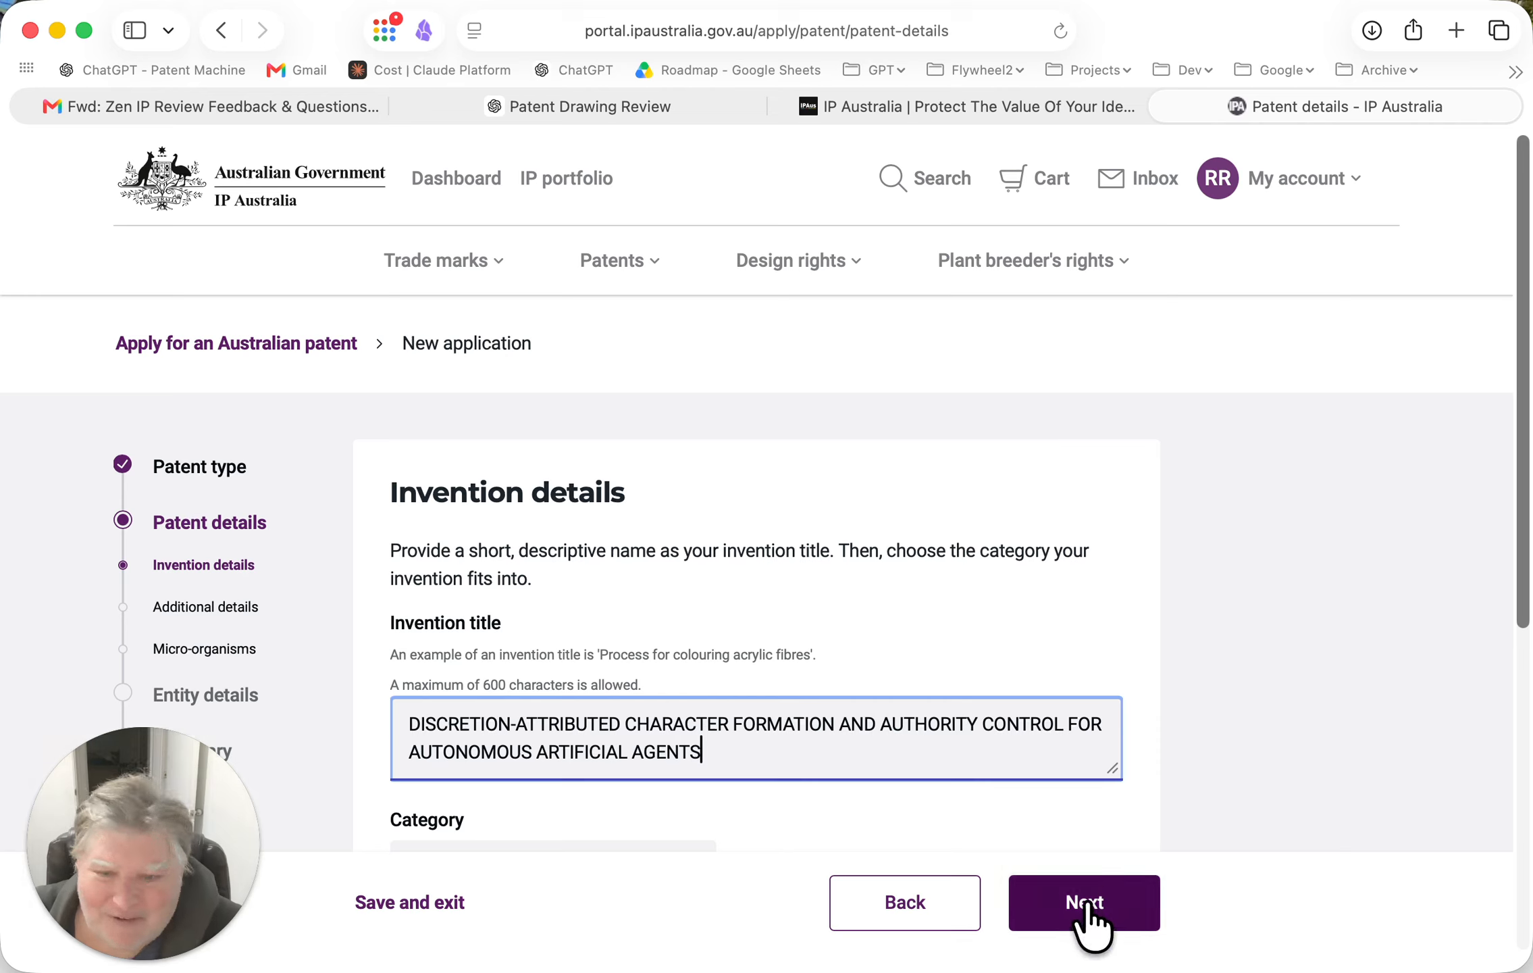
# Set the invention category to Electrical/Electronic and proceed to the additional specification details
pyautogui.scroll(-5, 864, 794)
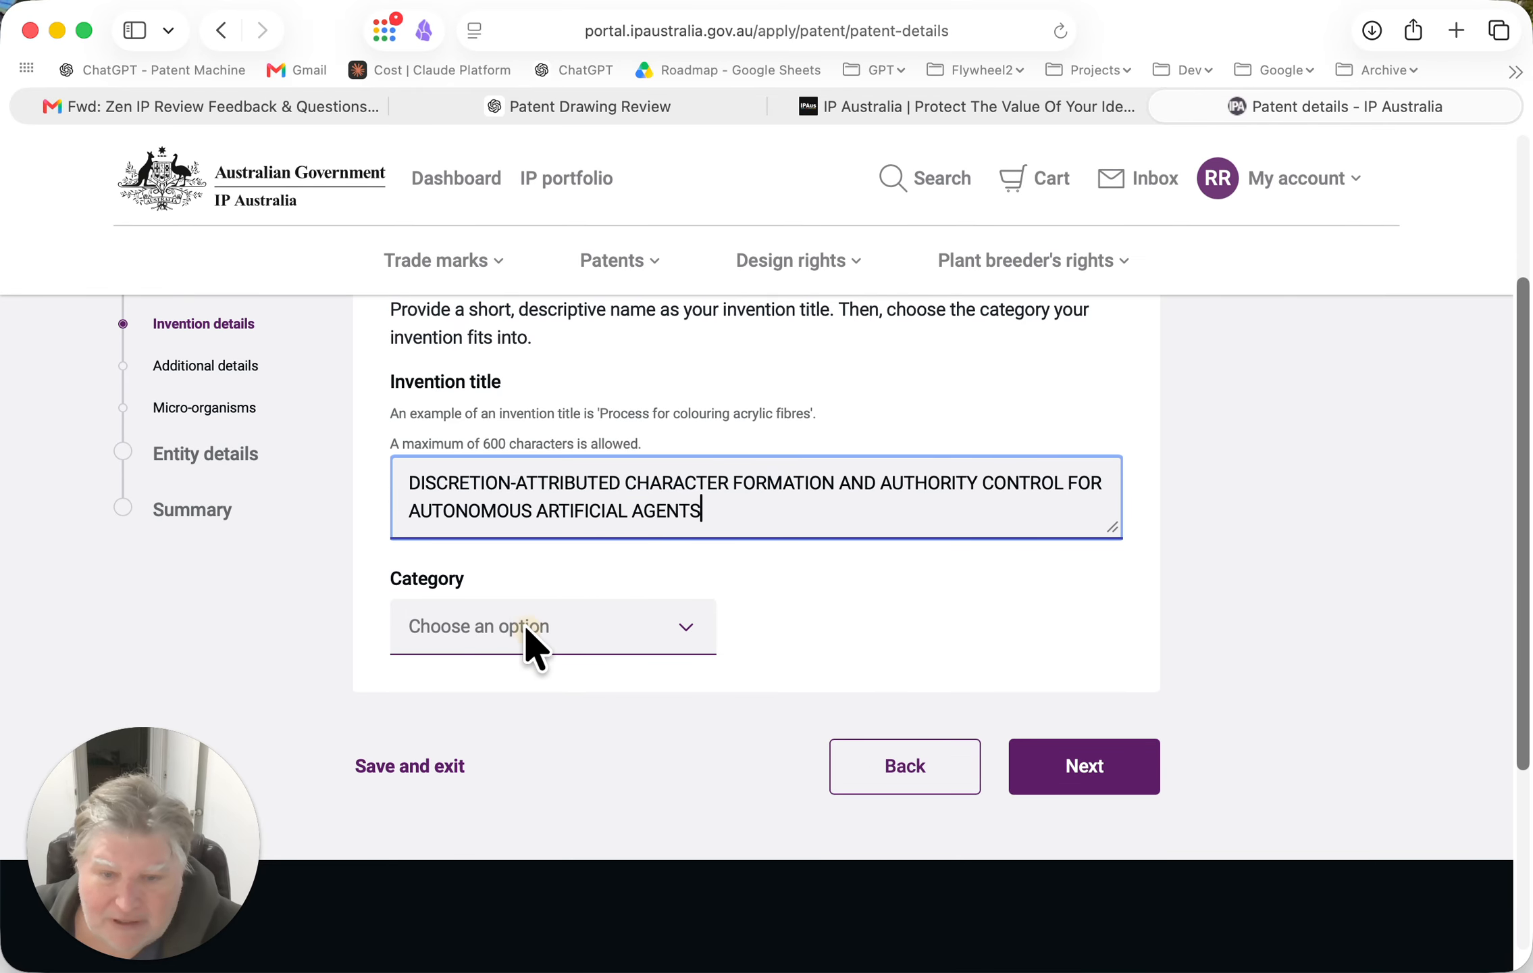
pyautogui.click(521, 627)
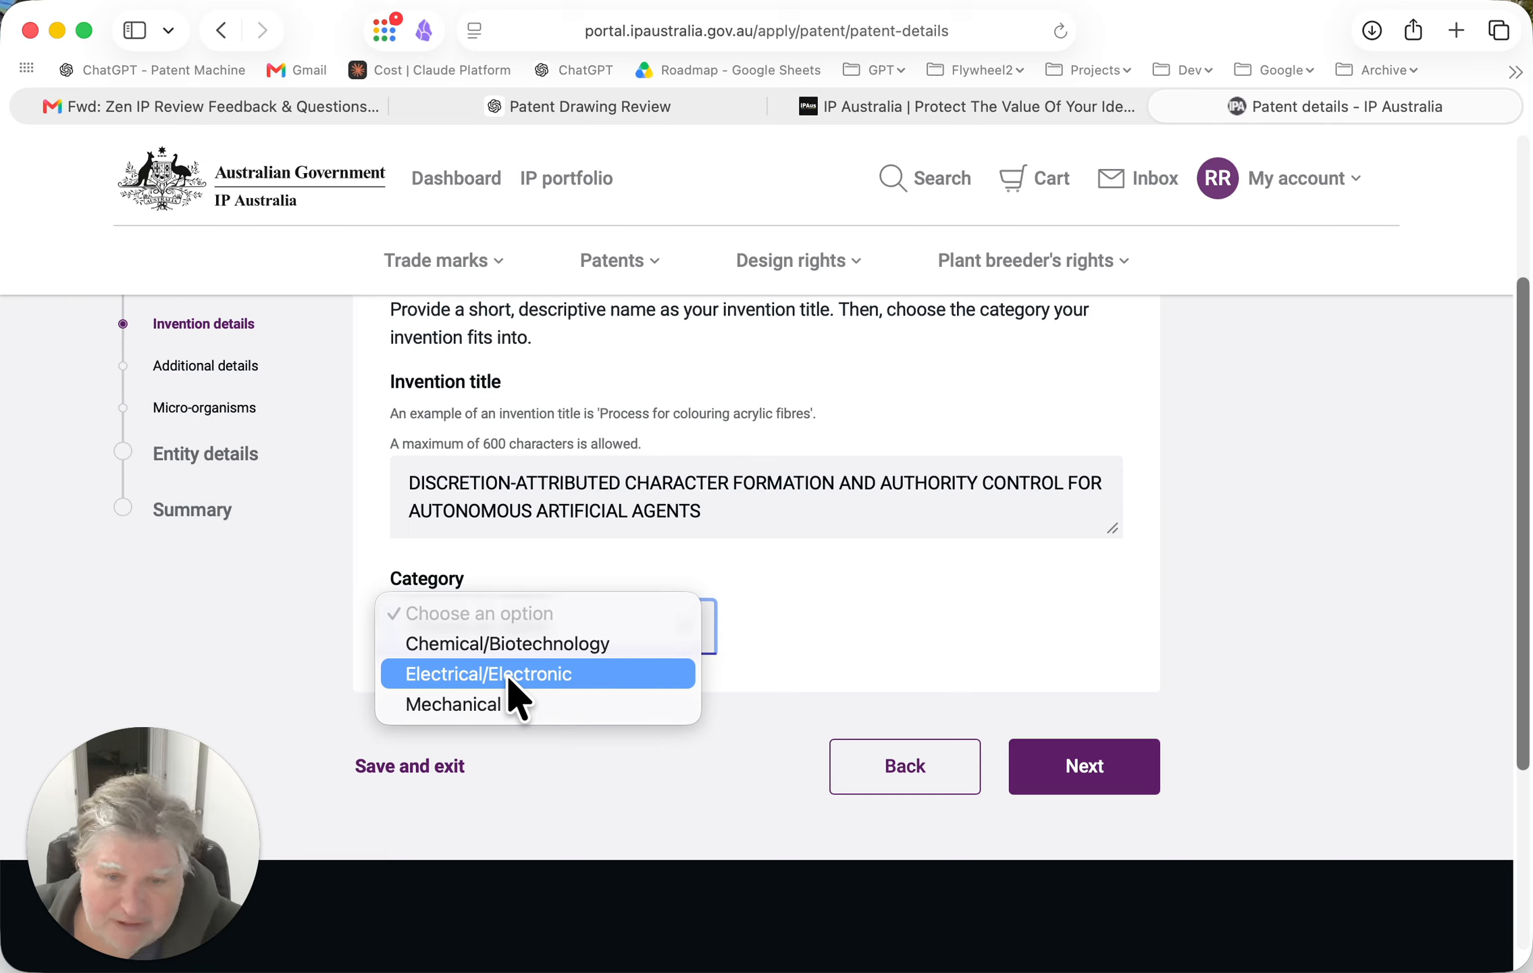
pyautogui.click(507, 674)
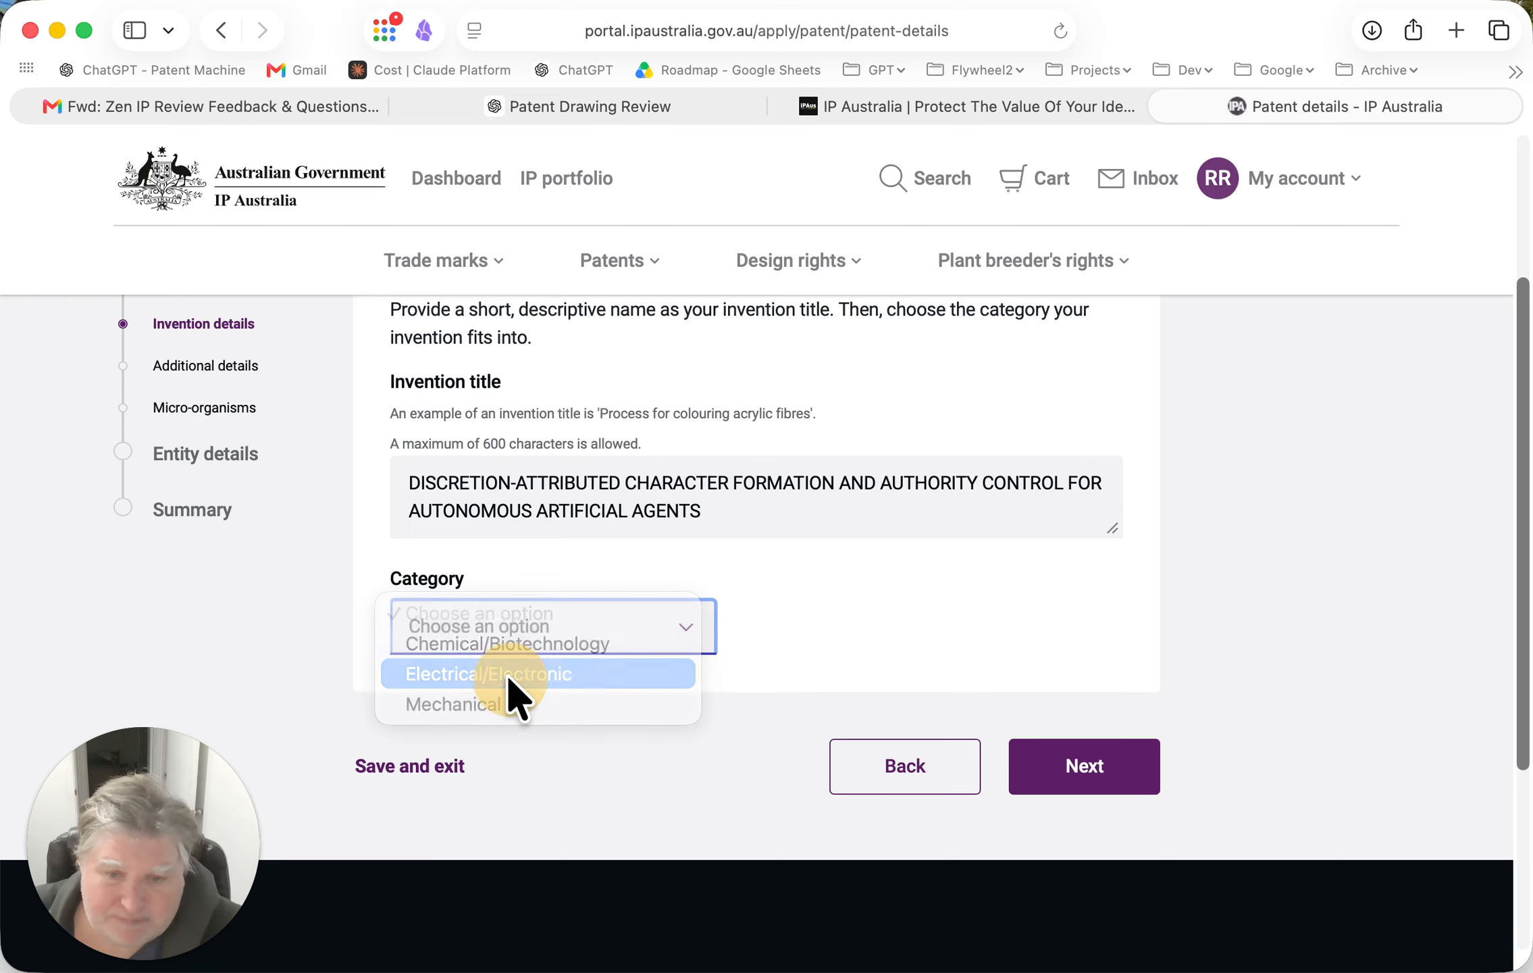
pyautogui.click(1062, 758)
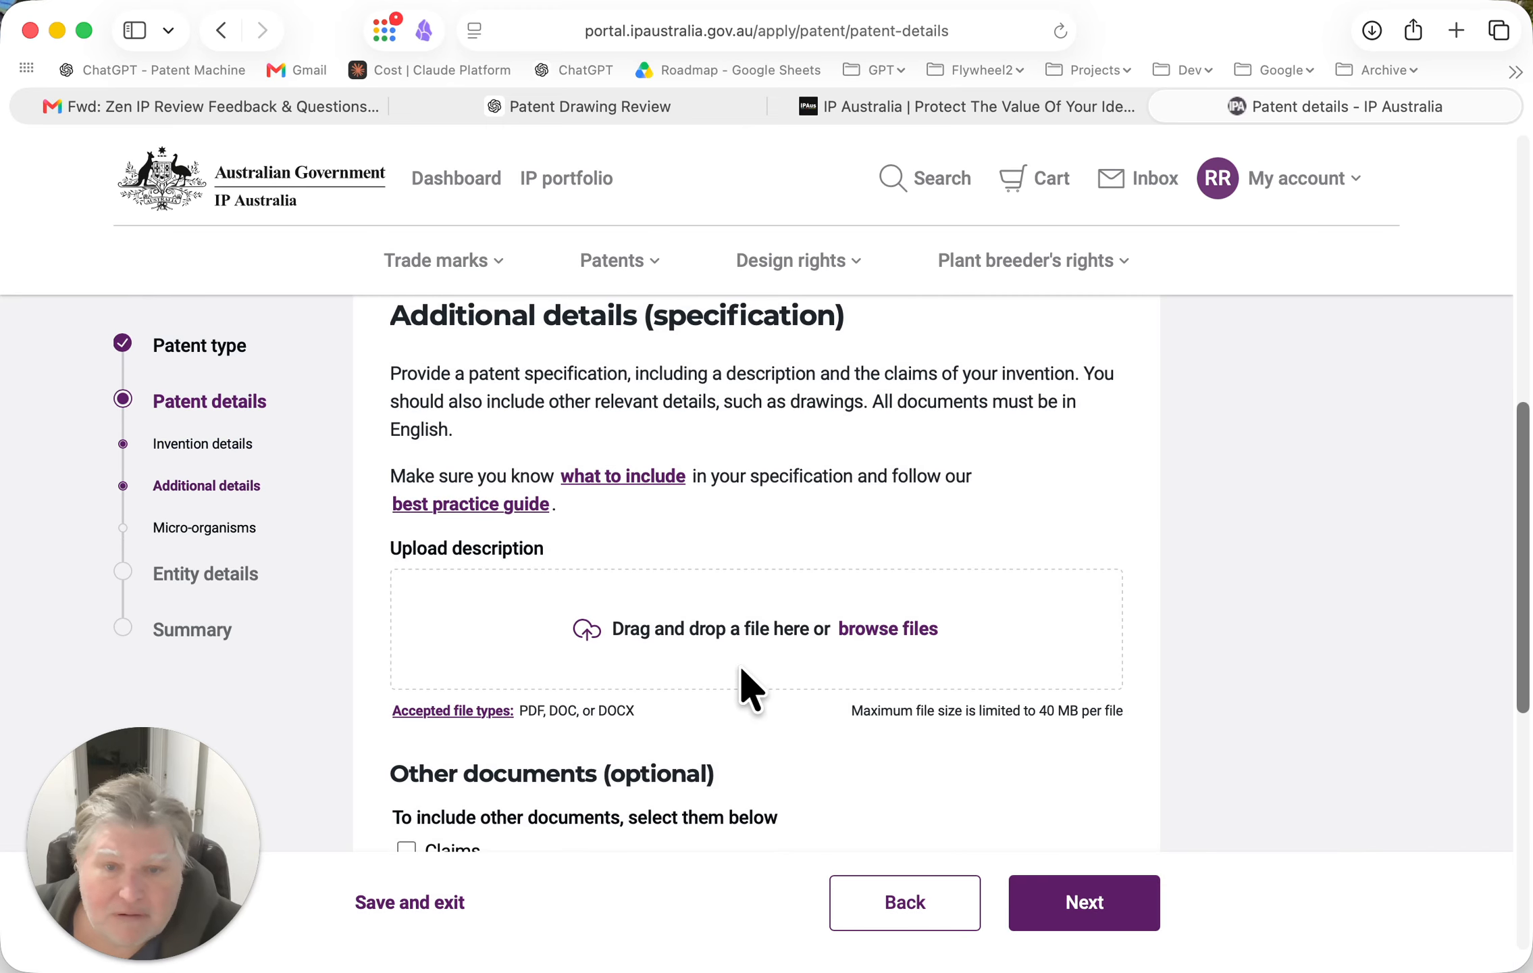
# Add the Autonome provisional patent DOCX file to the specification's description upload
pyautogui.scroll(3, 741, 669)
pyautogui.scroll(-3, 743, 669)
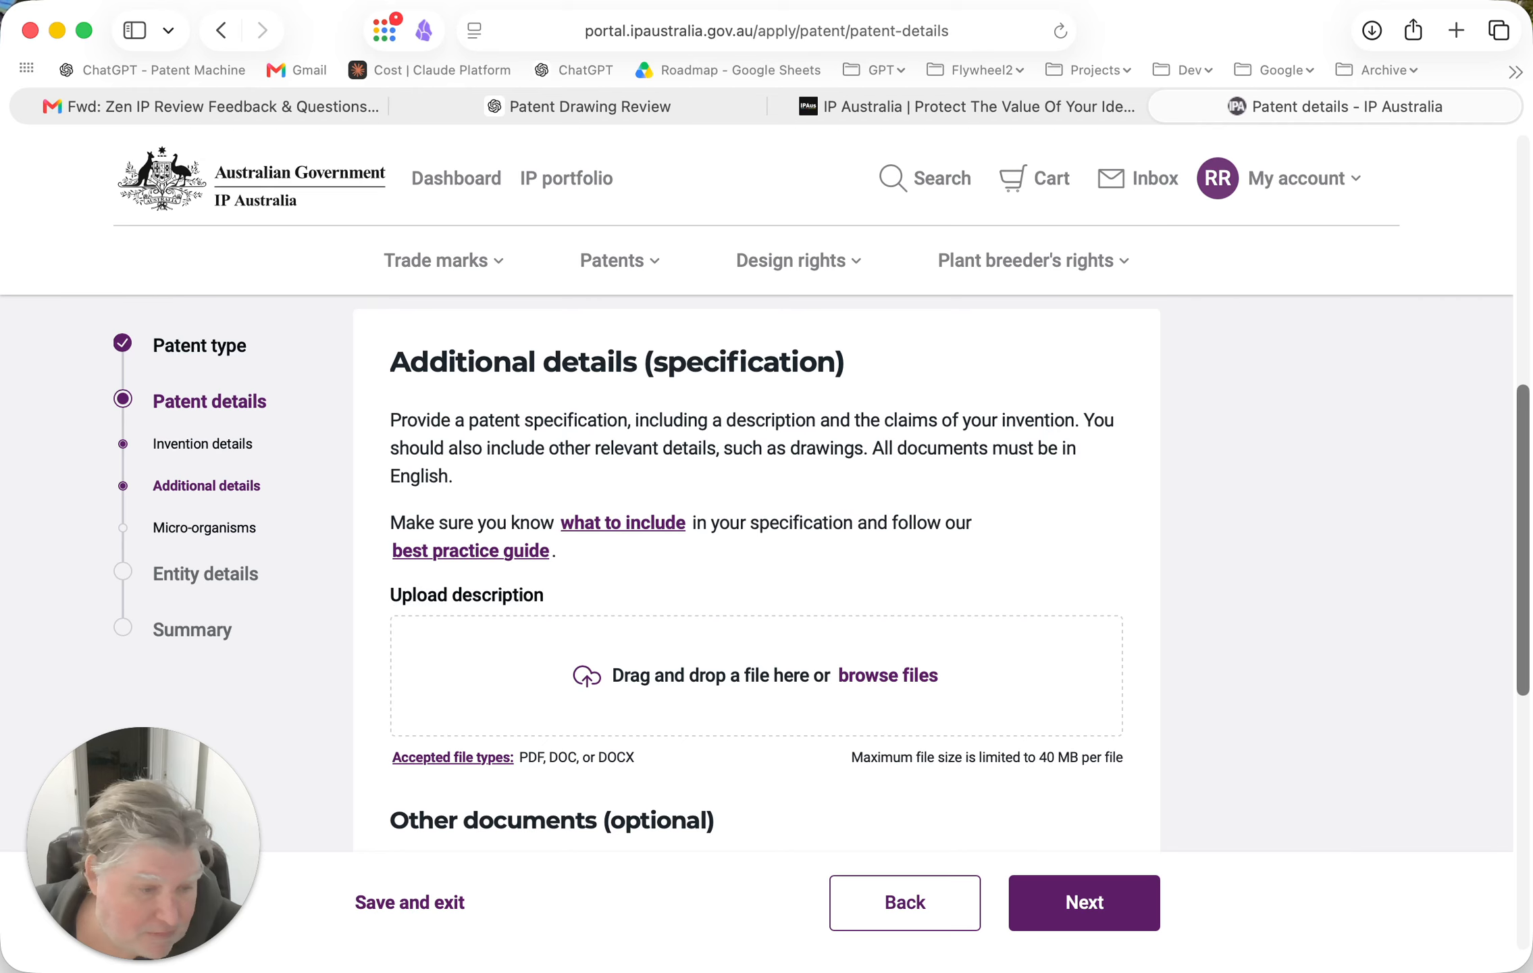
pyautogui.moveTo(1146, 951); pyautogui.dragTo(645, 664)
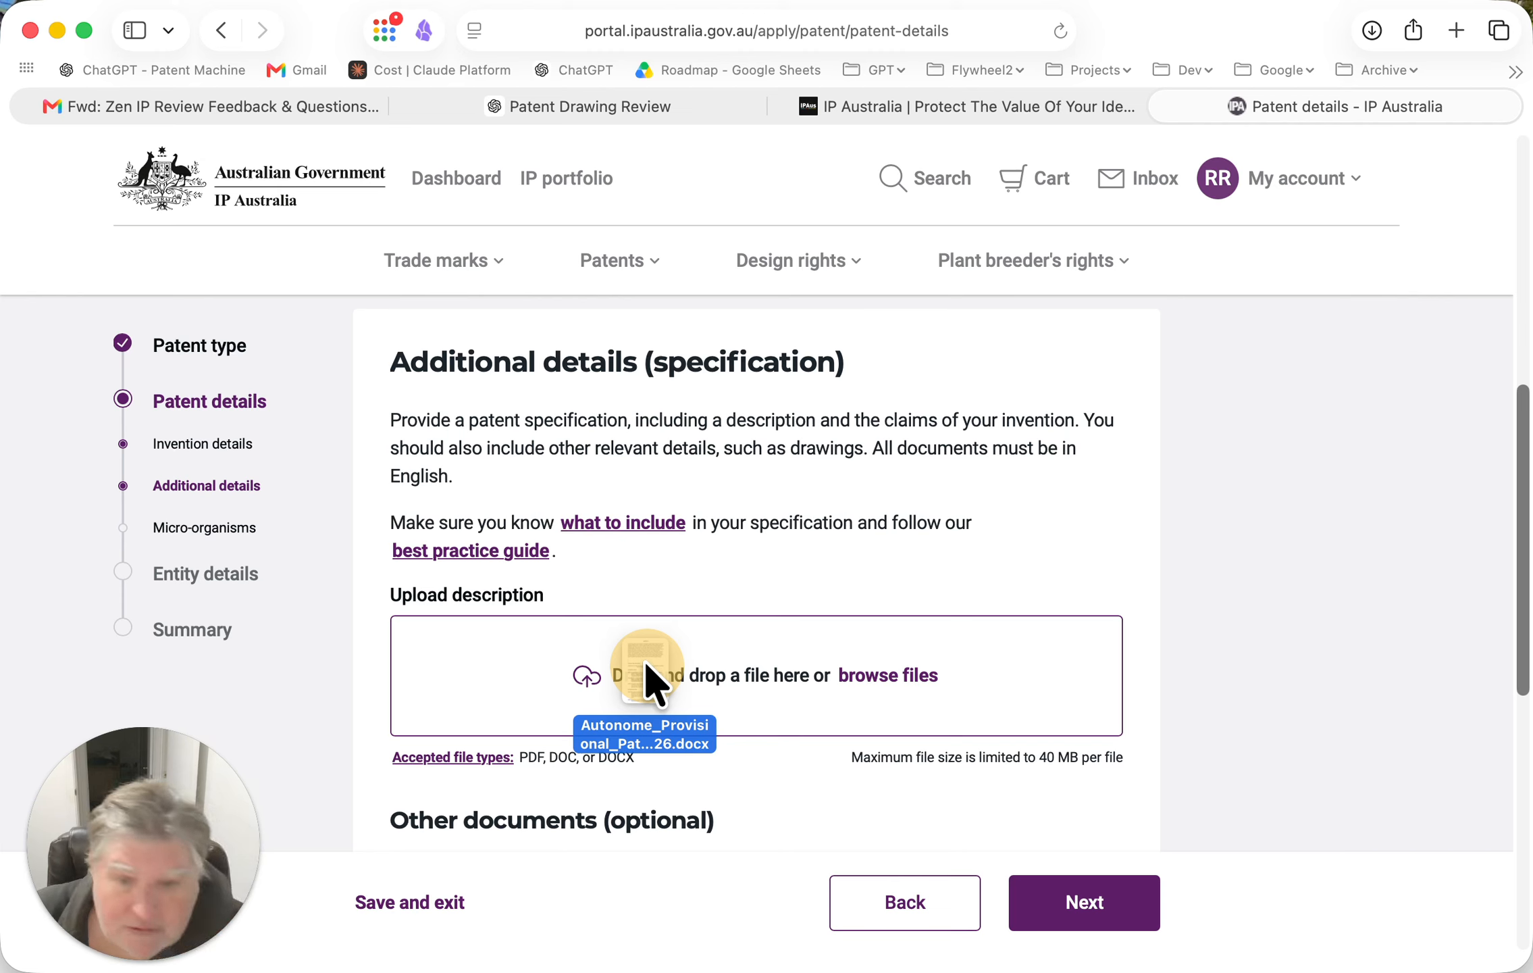
# Drop the Autonome provisional patent DOCX into the description upload and proceed to the micro-organisms question without adding optional documents
pyautogui.moveTo(645, 663); pyautogui.dragTo(645, 663)
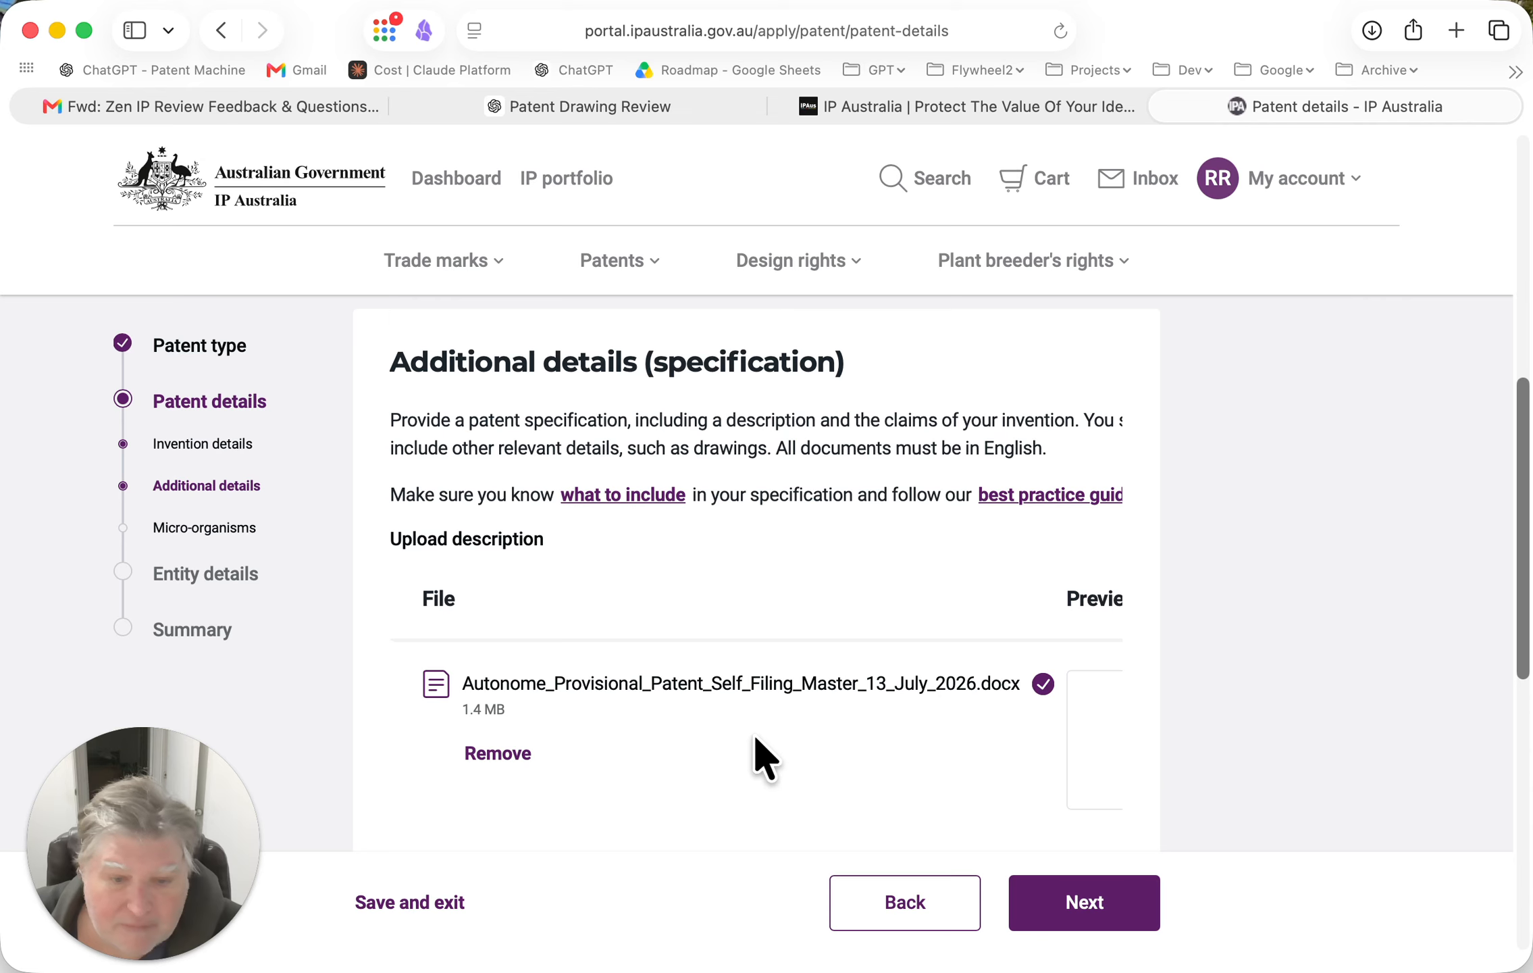
pyautogui.scroll(-2, 754, 735)
pyautogui.scroll(-5, 753, 733)
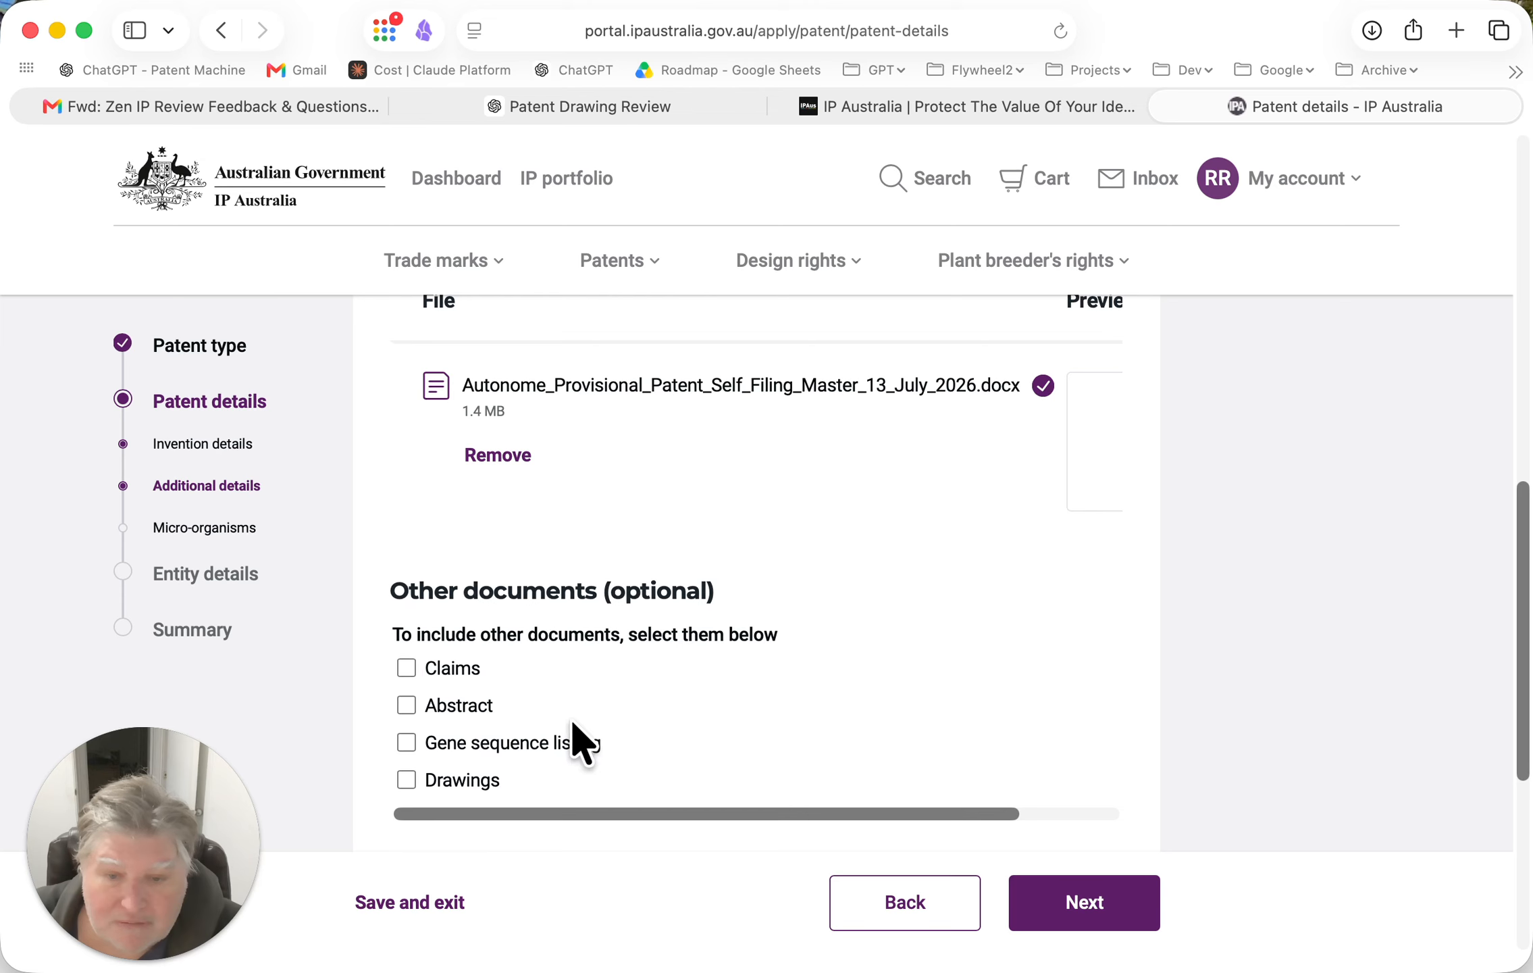
pyautogui.scroll(-5, 594, 729)
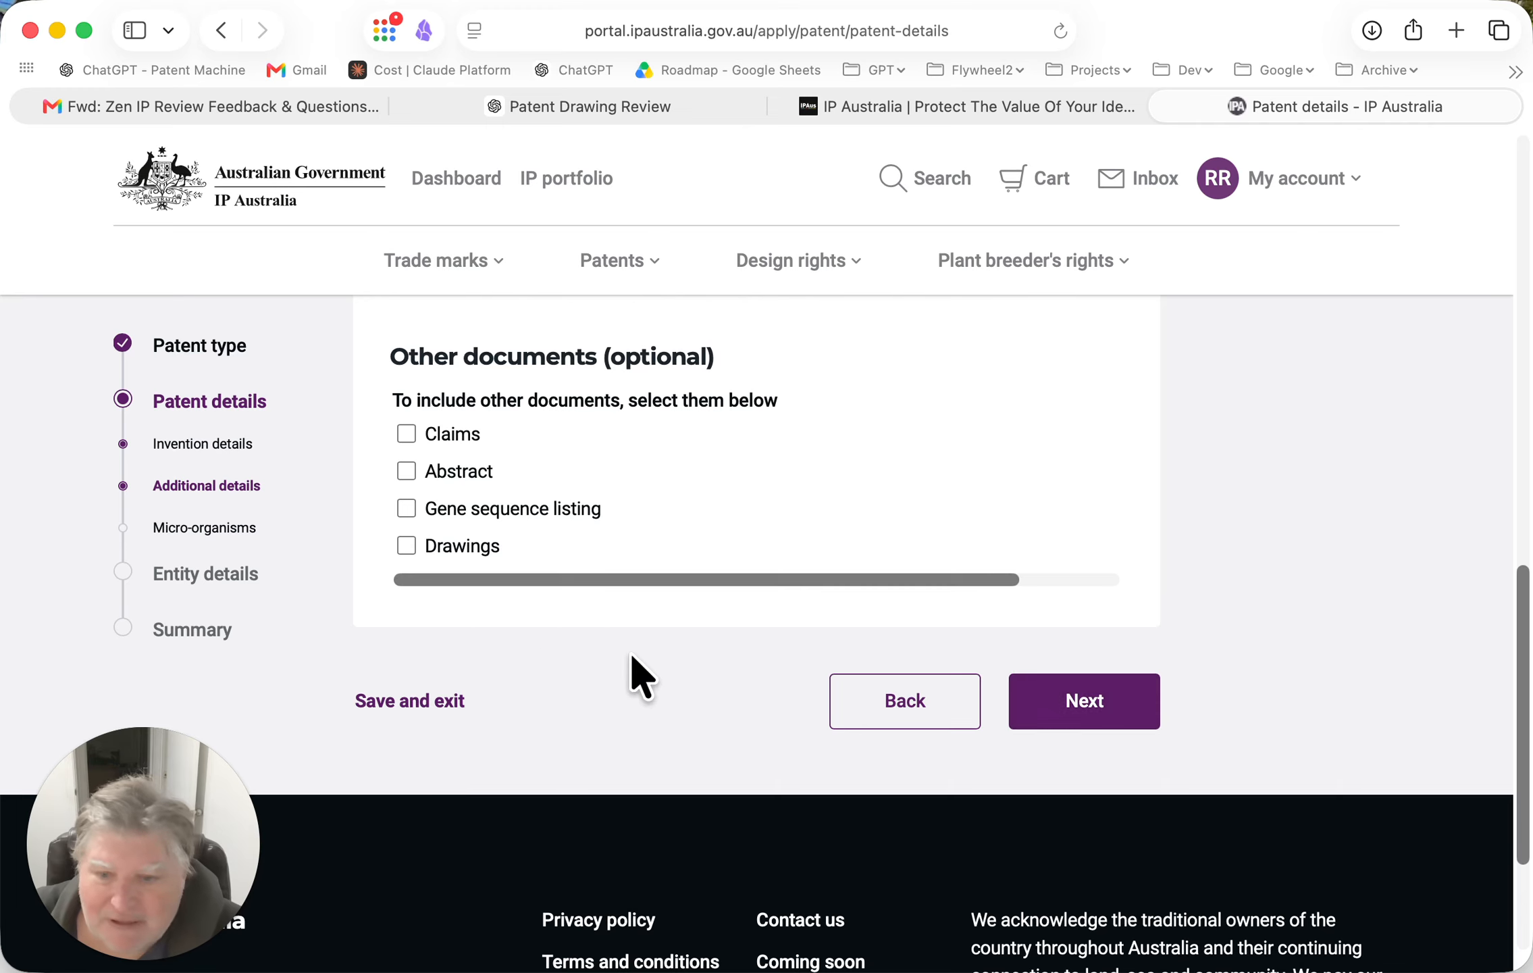
pyautogui.click(1066, 700)
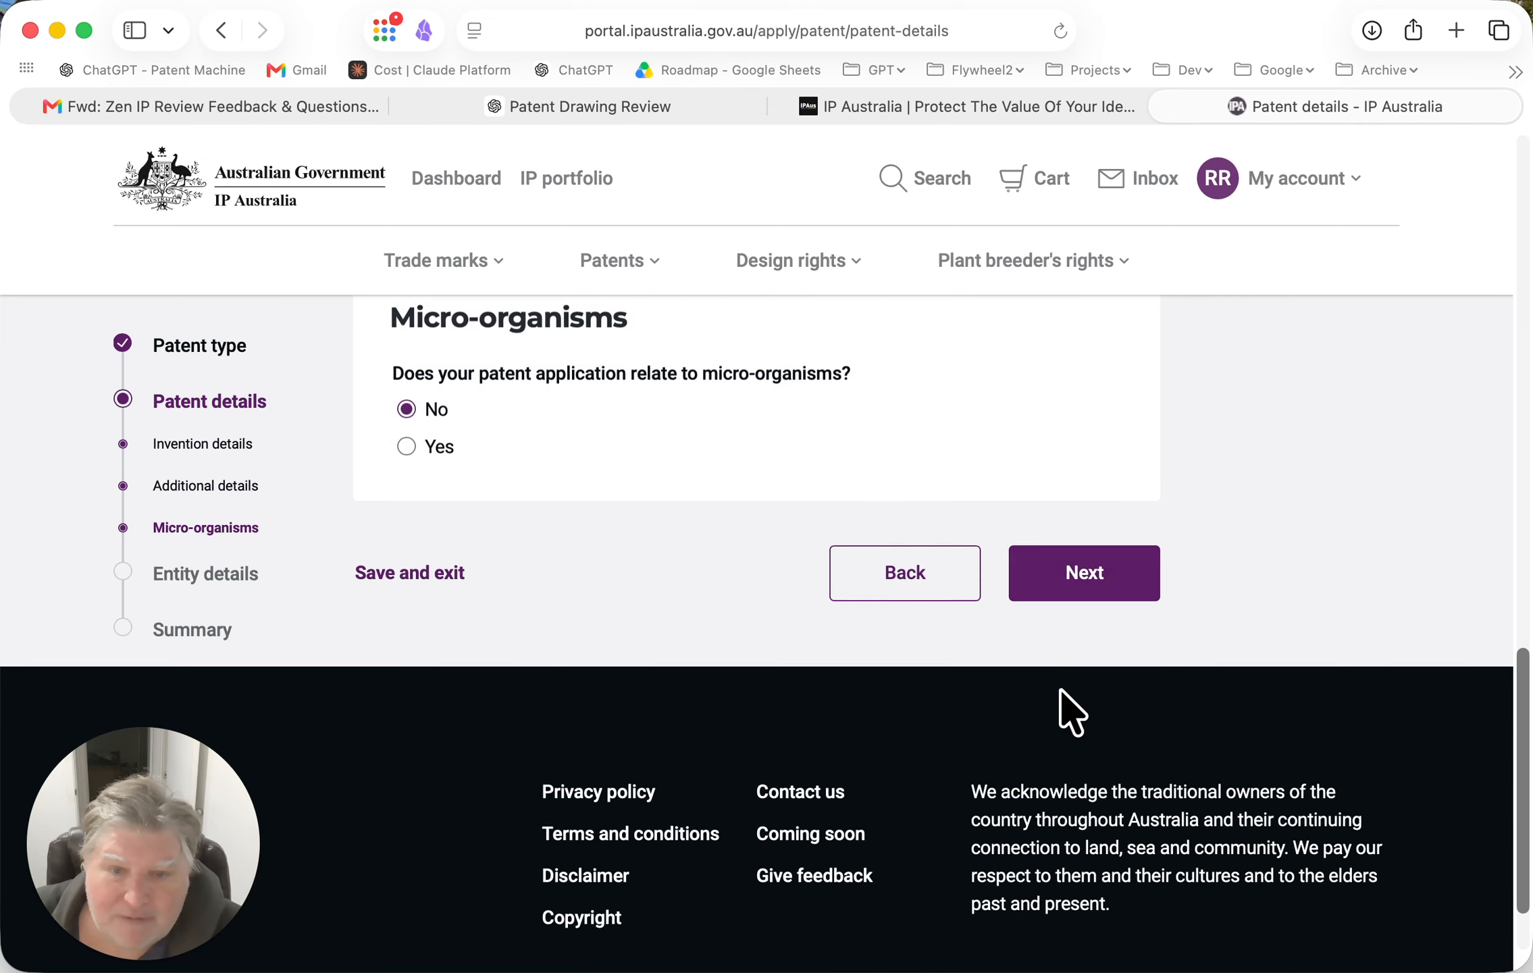
# Answer No to whether the application relates to micro-organisms and proceed to the entity details
pyautogui.scroll(3, 439, 608)
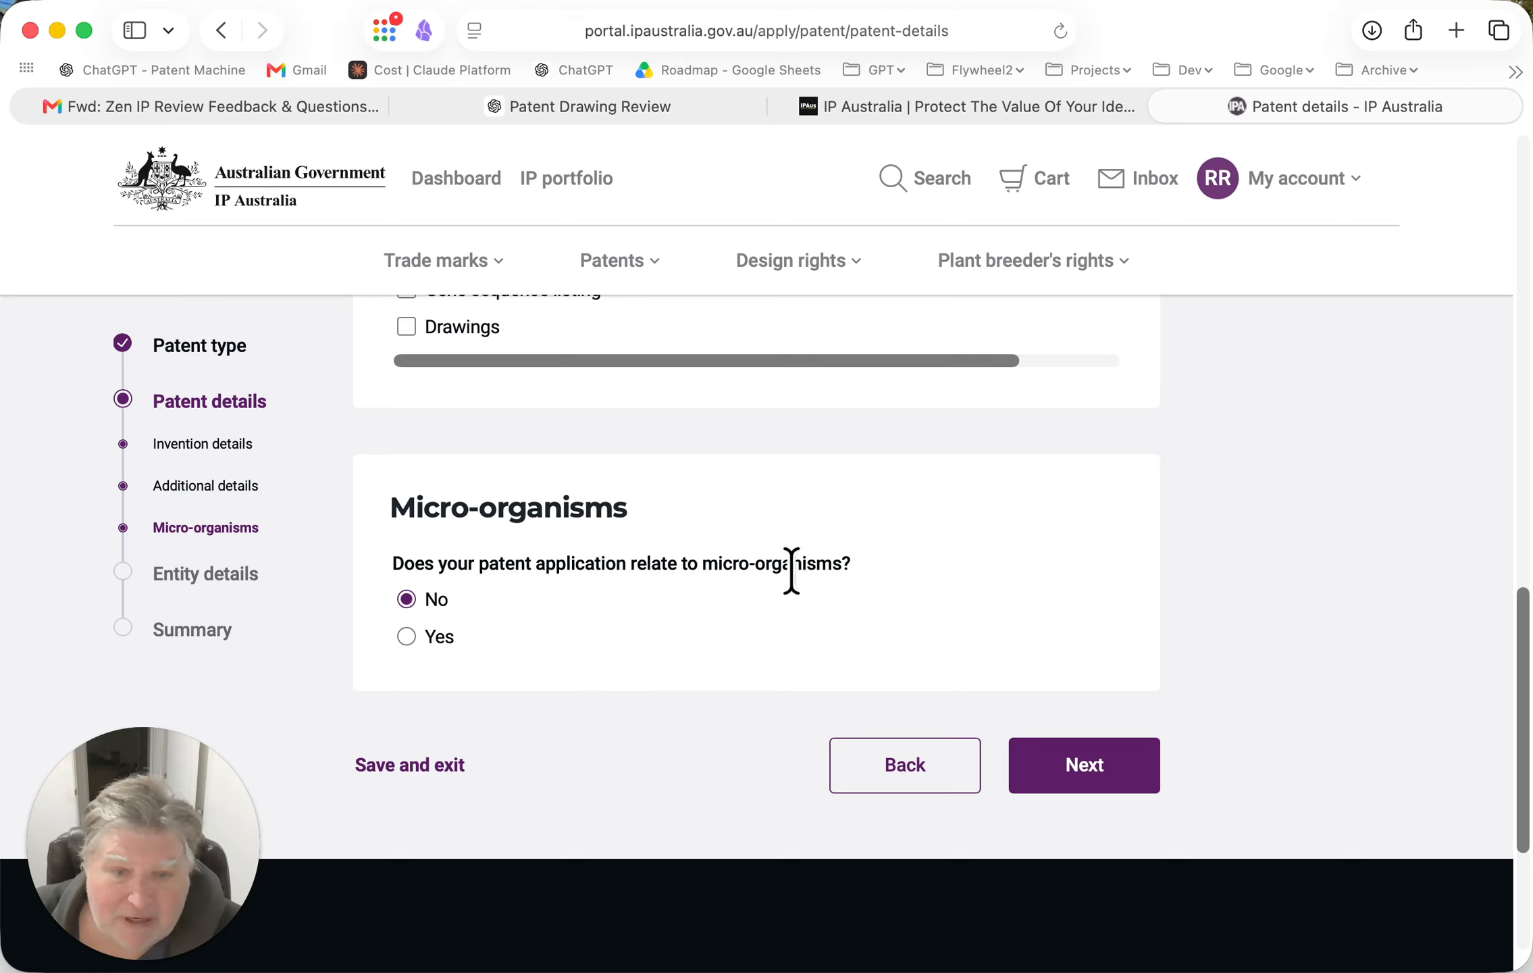
pyautogui.click(735, 593)
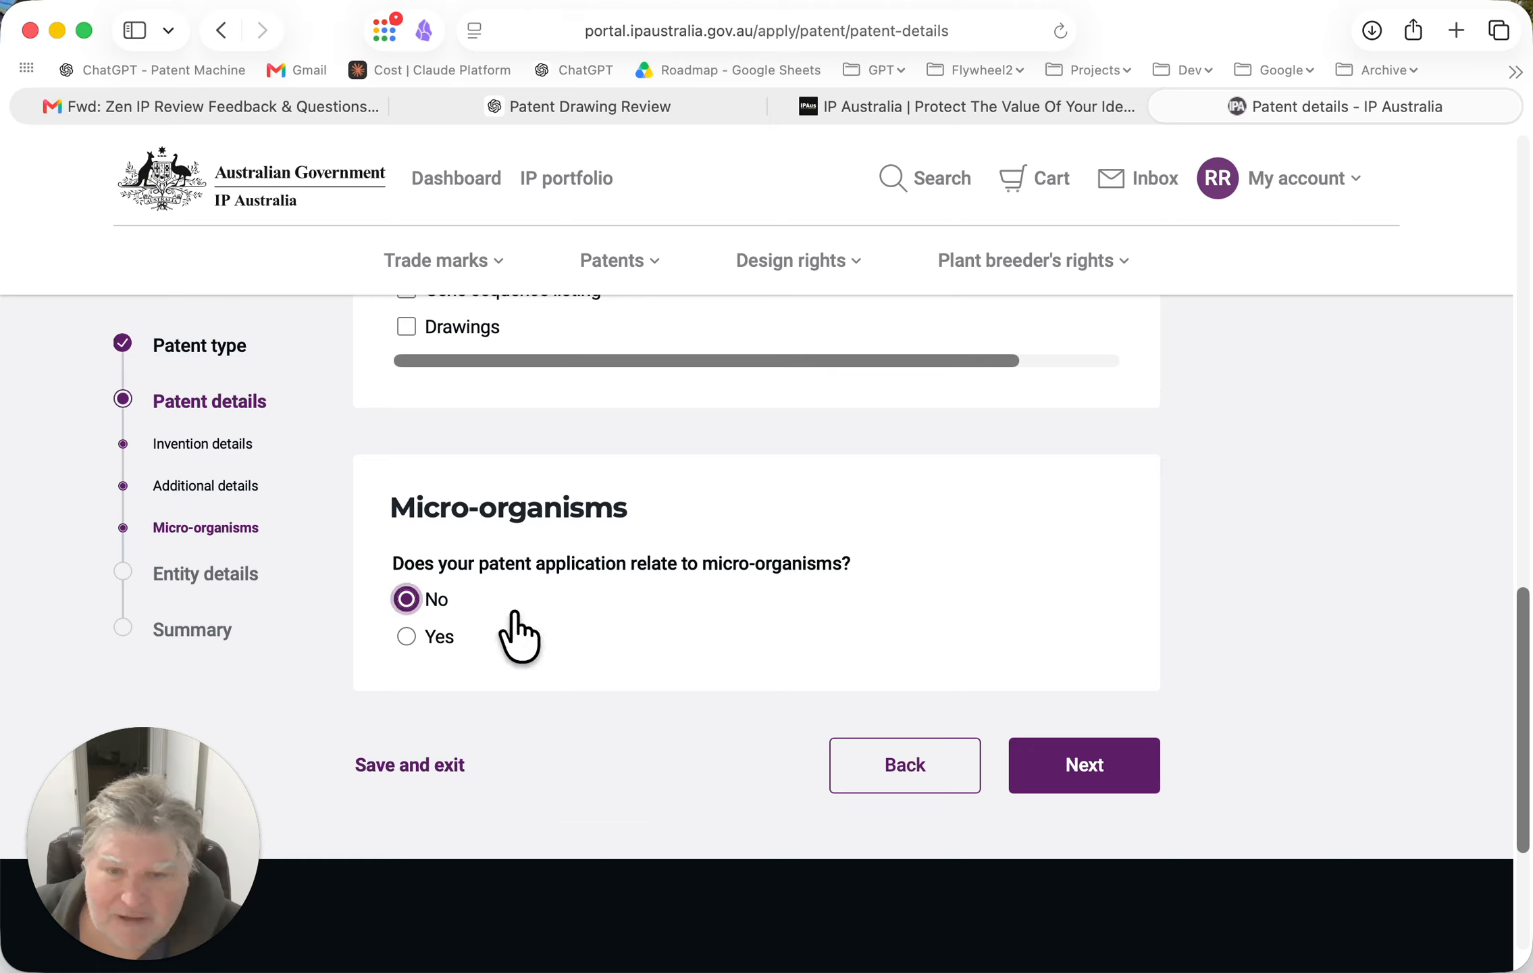
pyautogui.click(1053, 787)
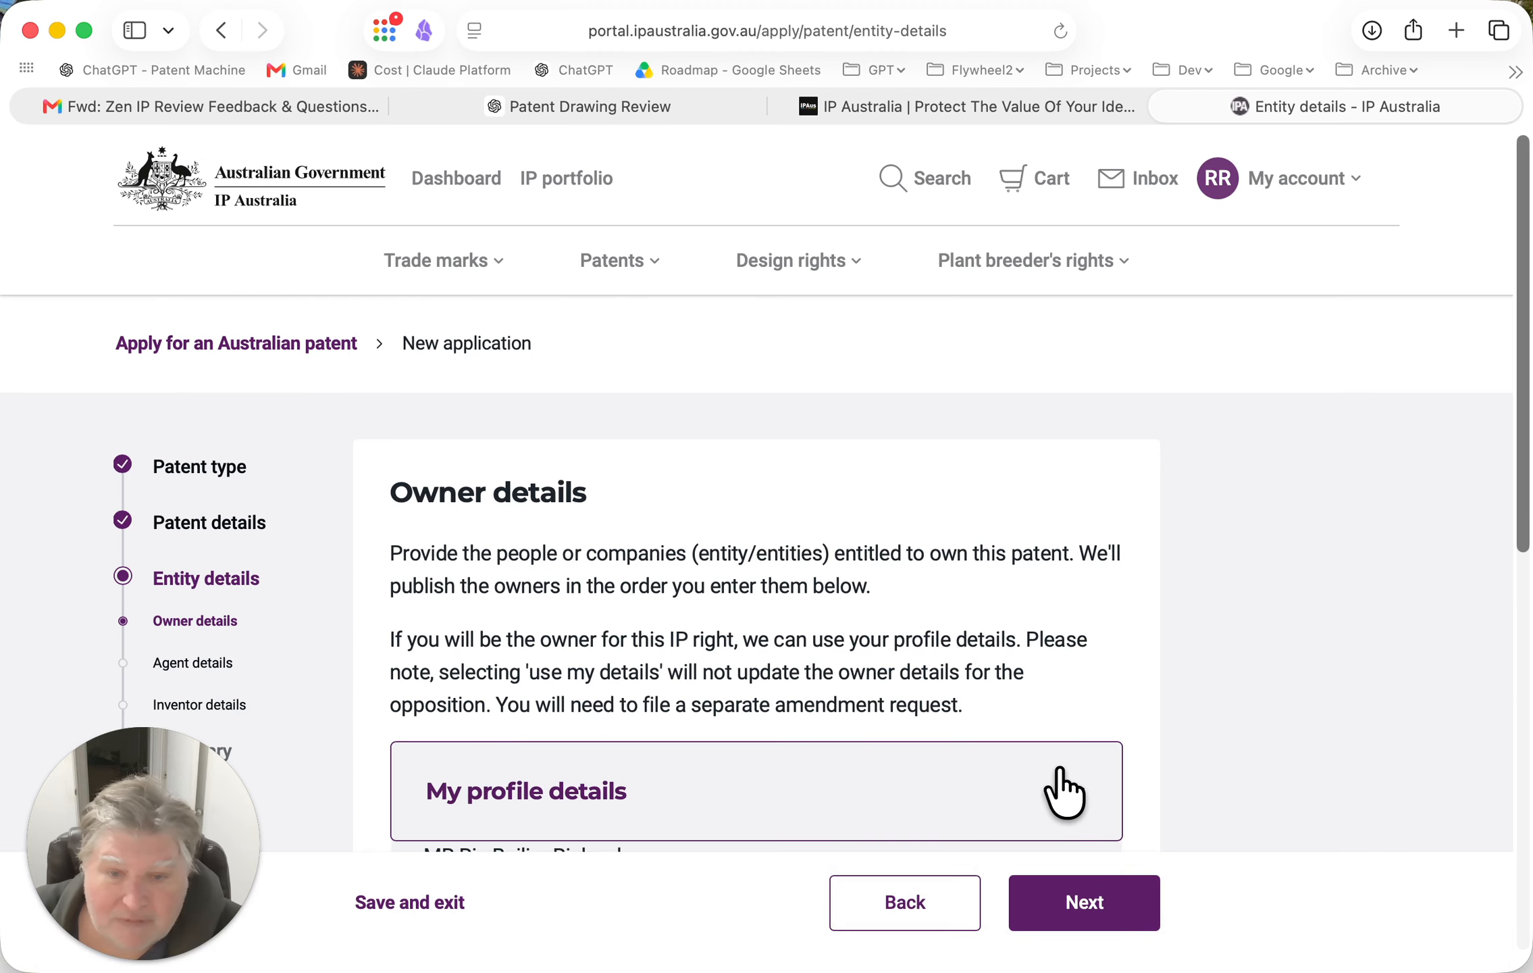
# Read the owner instructions and use the account's own profile details as the patent owner
pyautogui.scroll(-5, 838, 733)
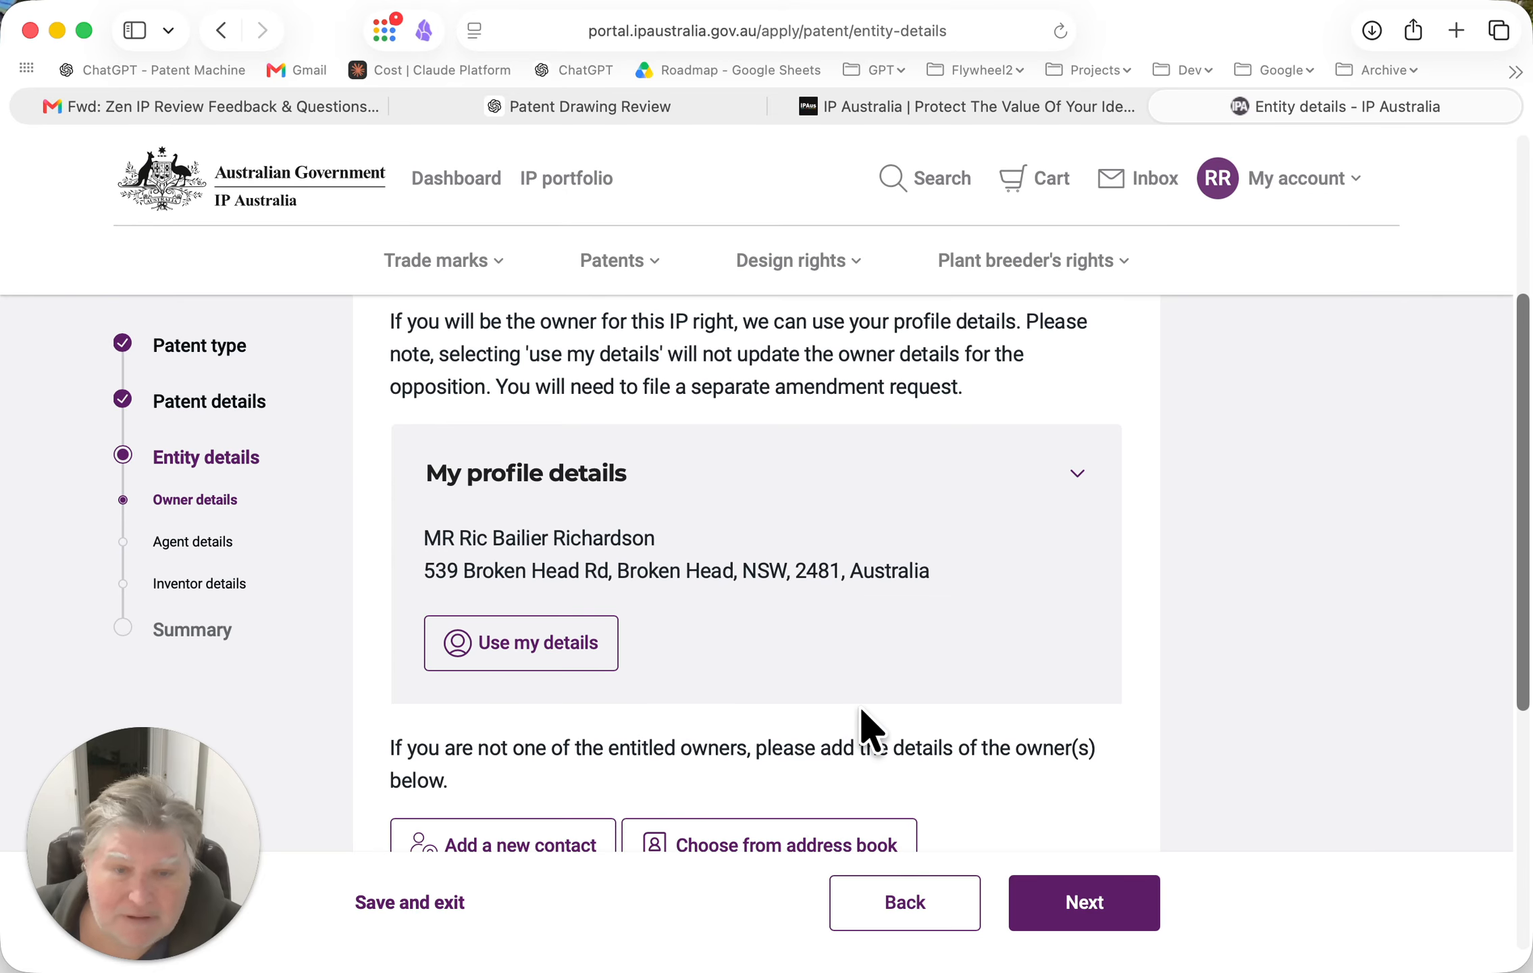
pyautogui.scroll(4, 855, 703)
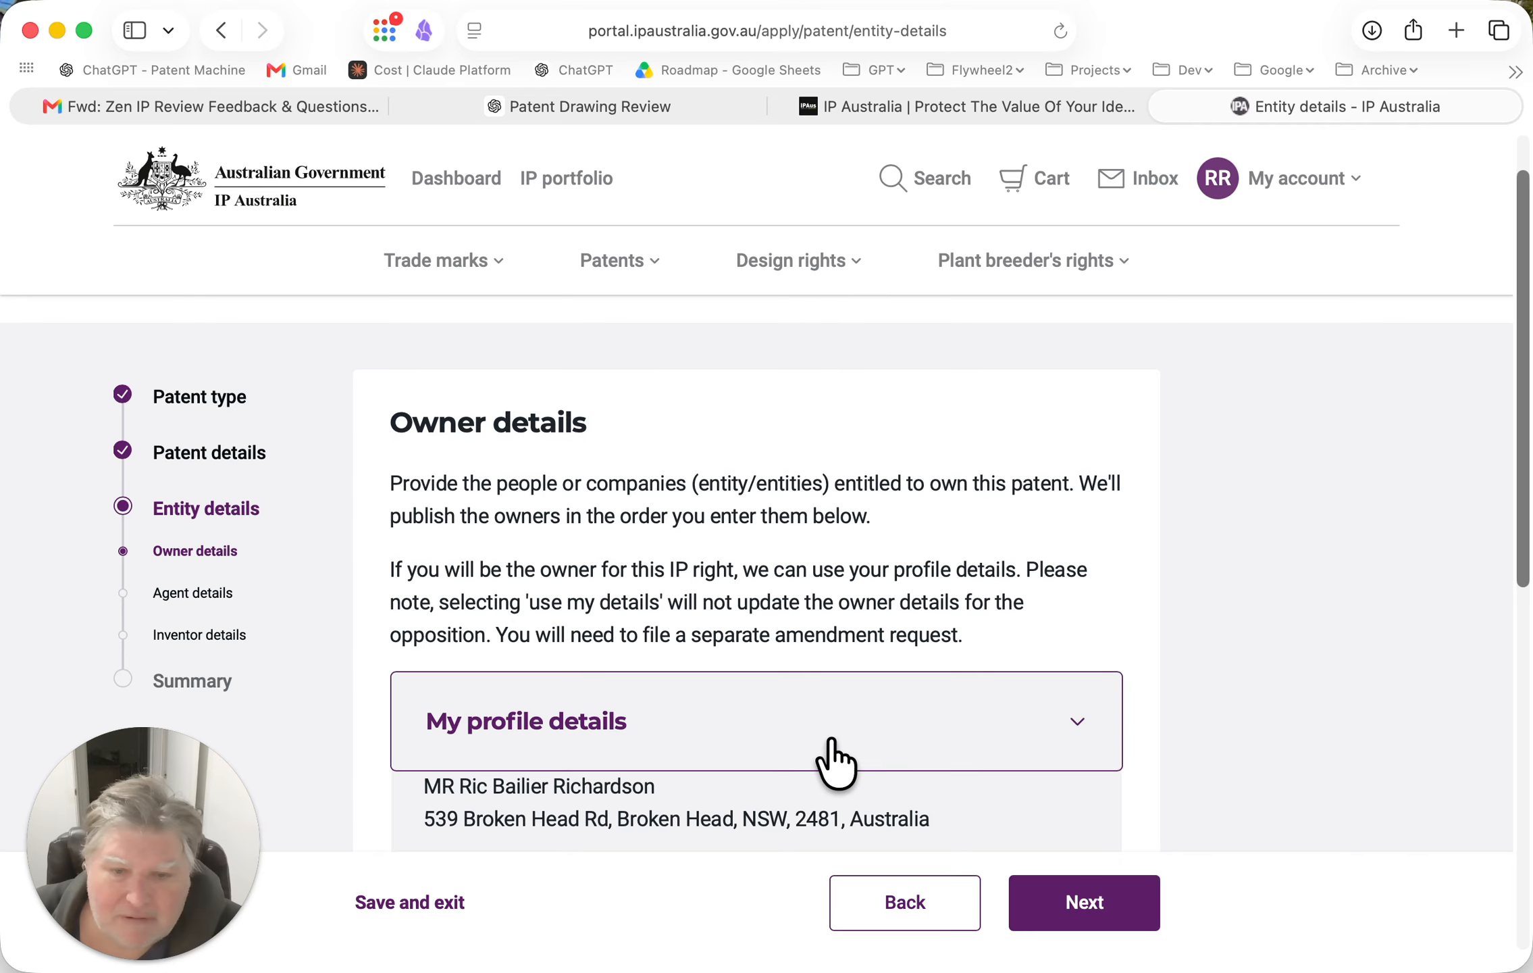
pyautogui.scroll(-3, 826, 733)
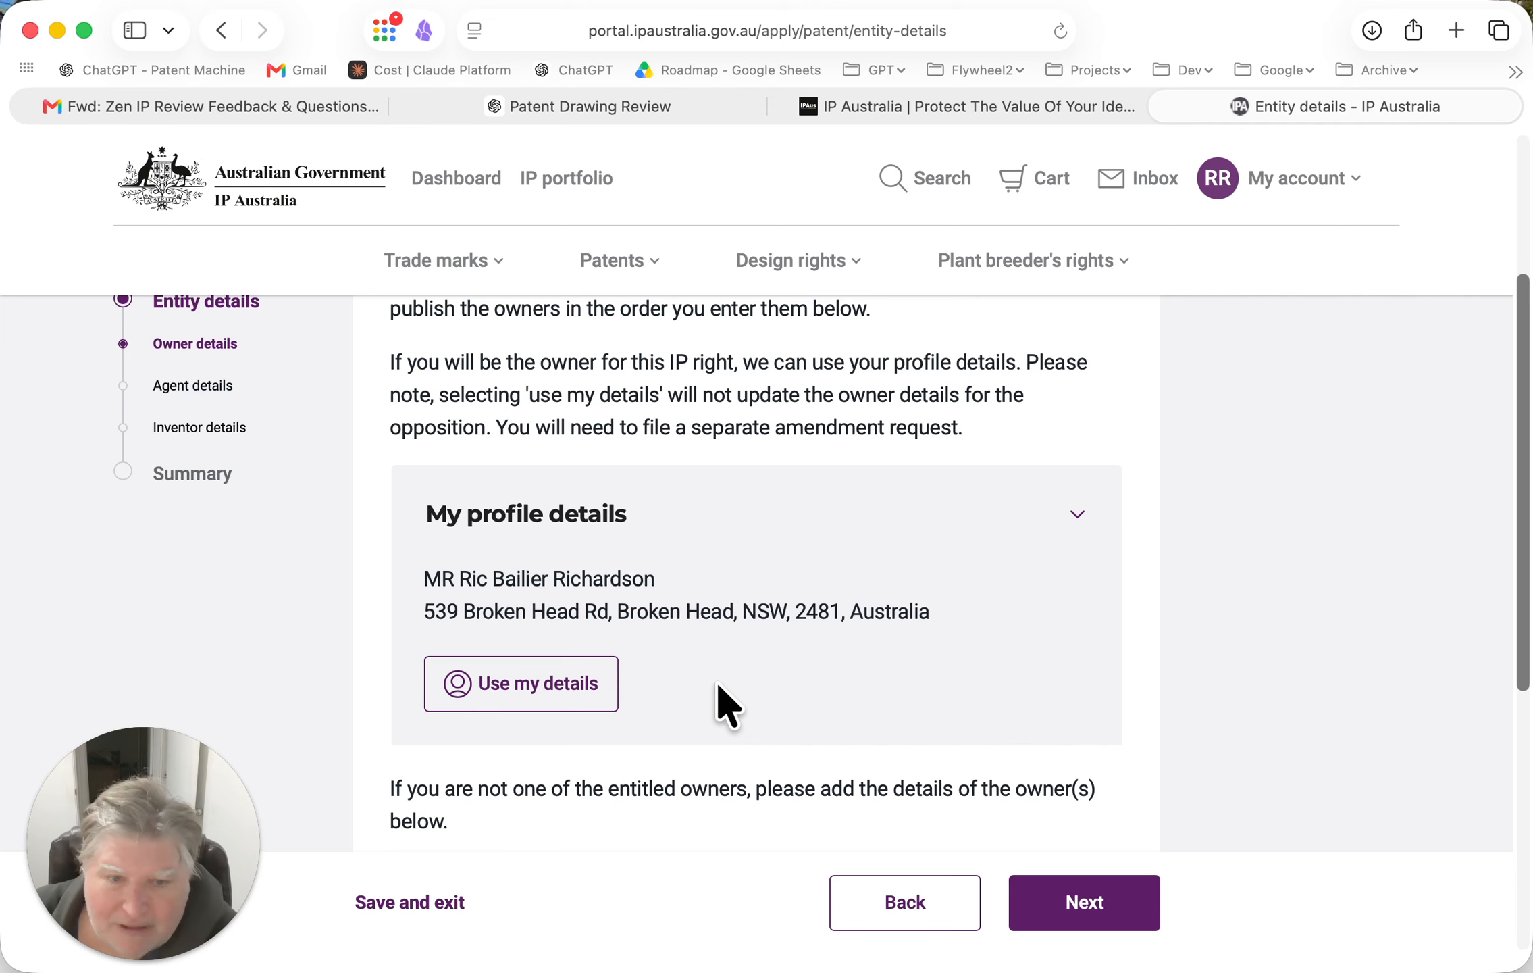
pyautogui.scroll(-3, 717, 691)
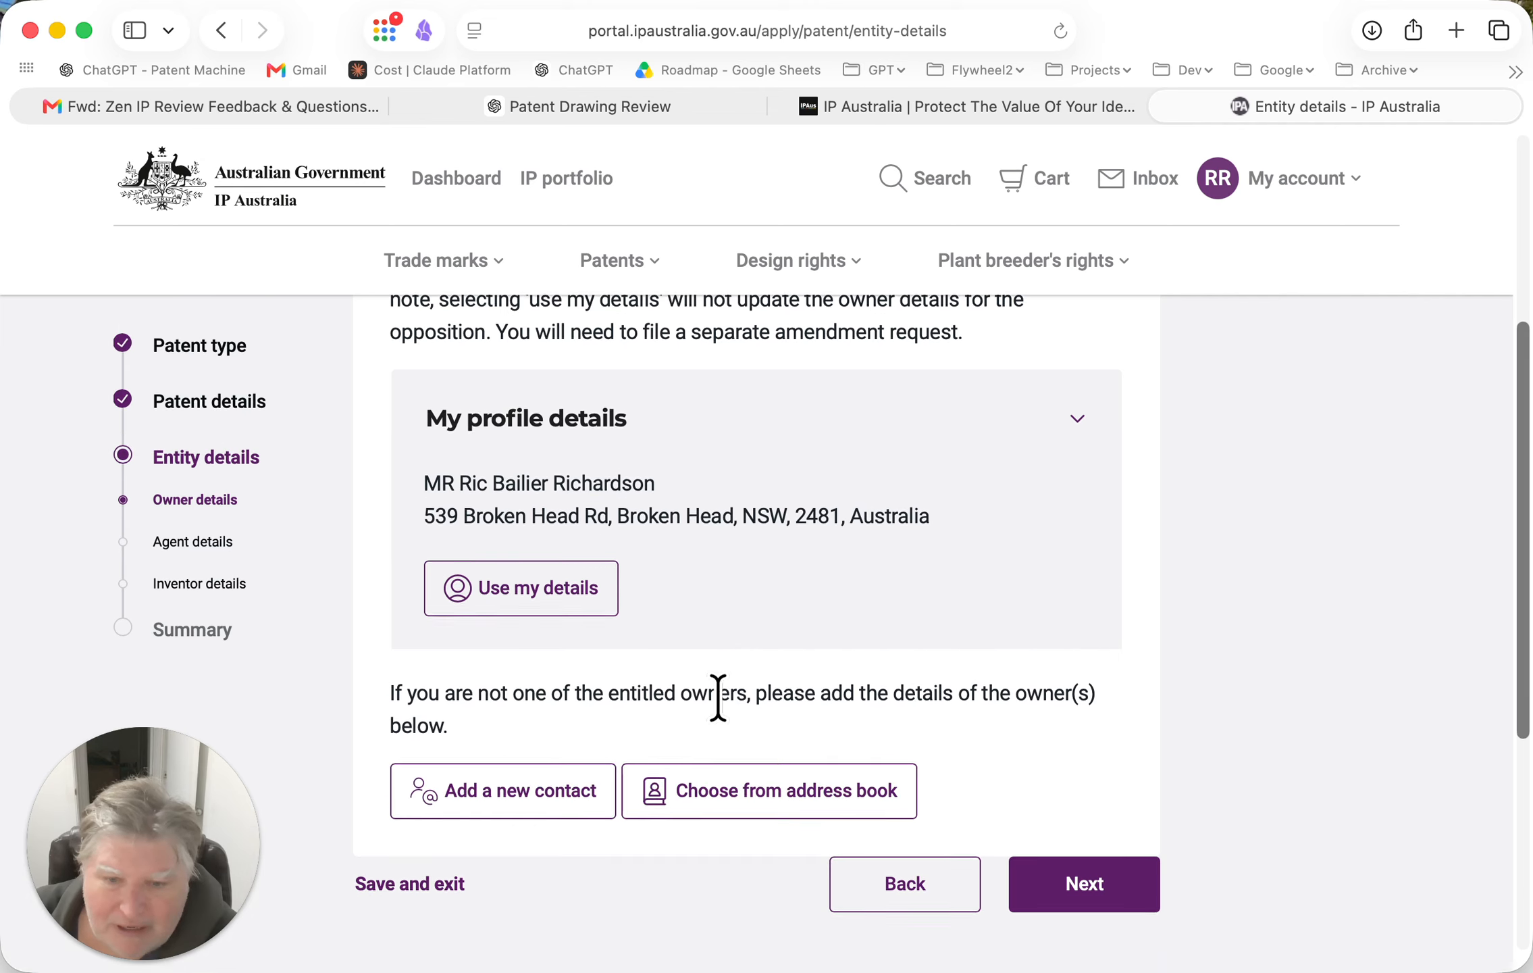
pyautogui.click(555, 575)
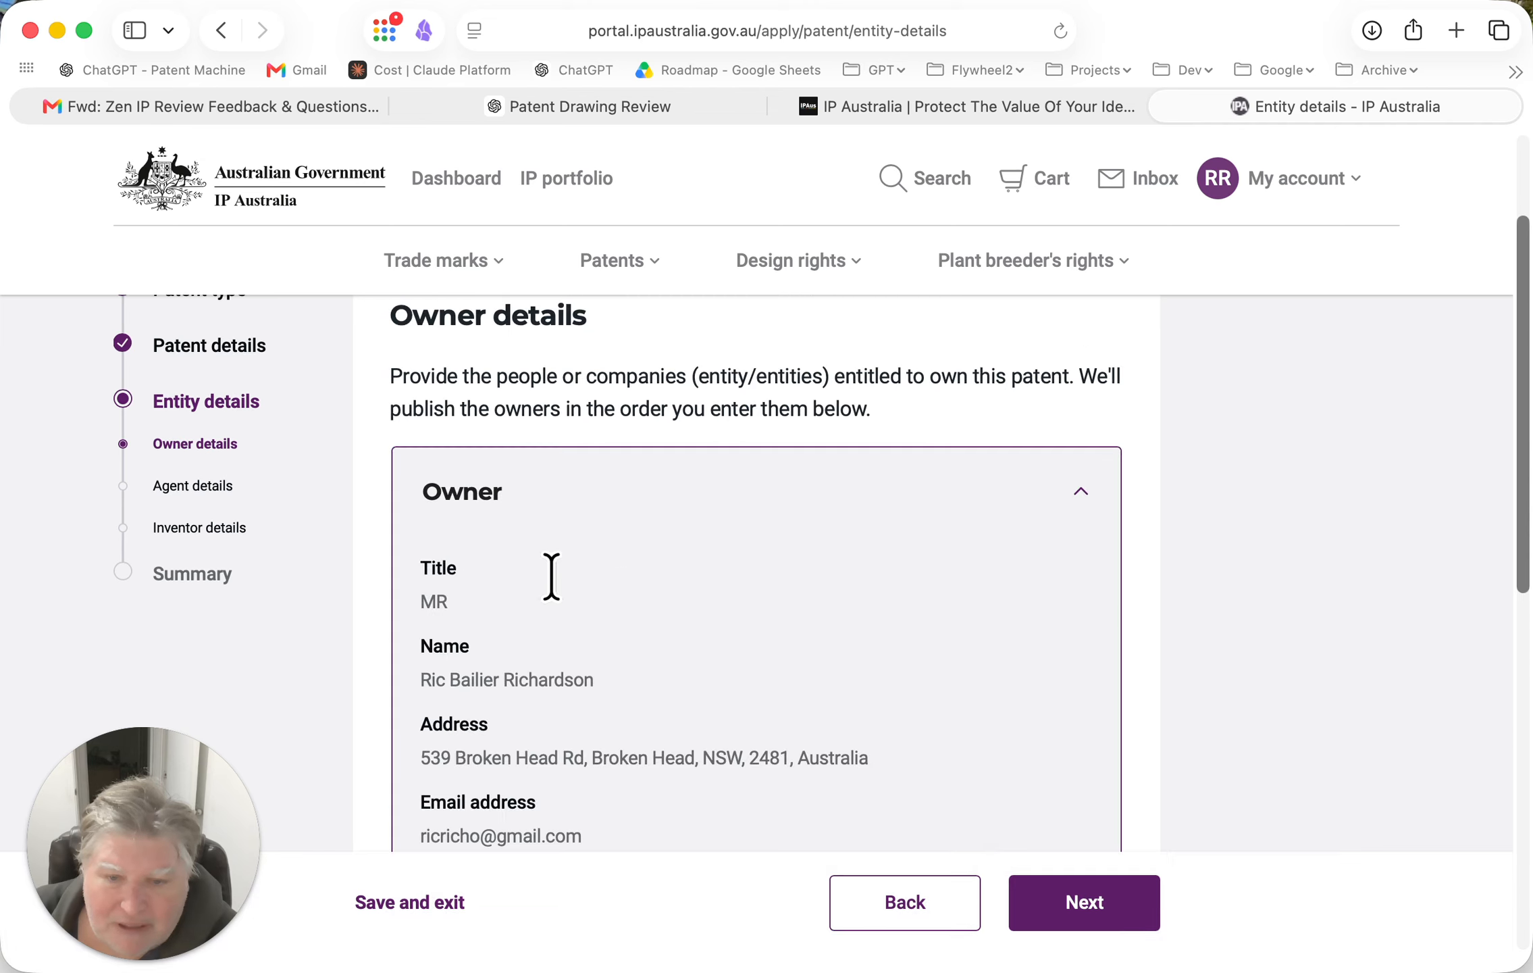
# Review the owner's title, name, address and contact details, and proceed to the agent details without adding another owner
pyautogui.scroll(-3, 689, 647)
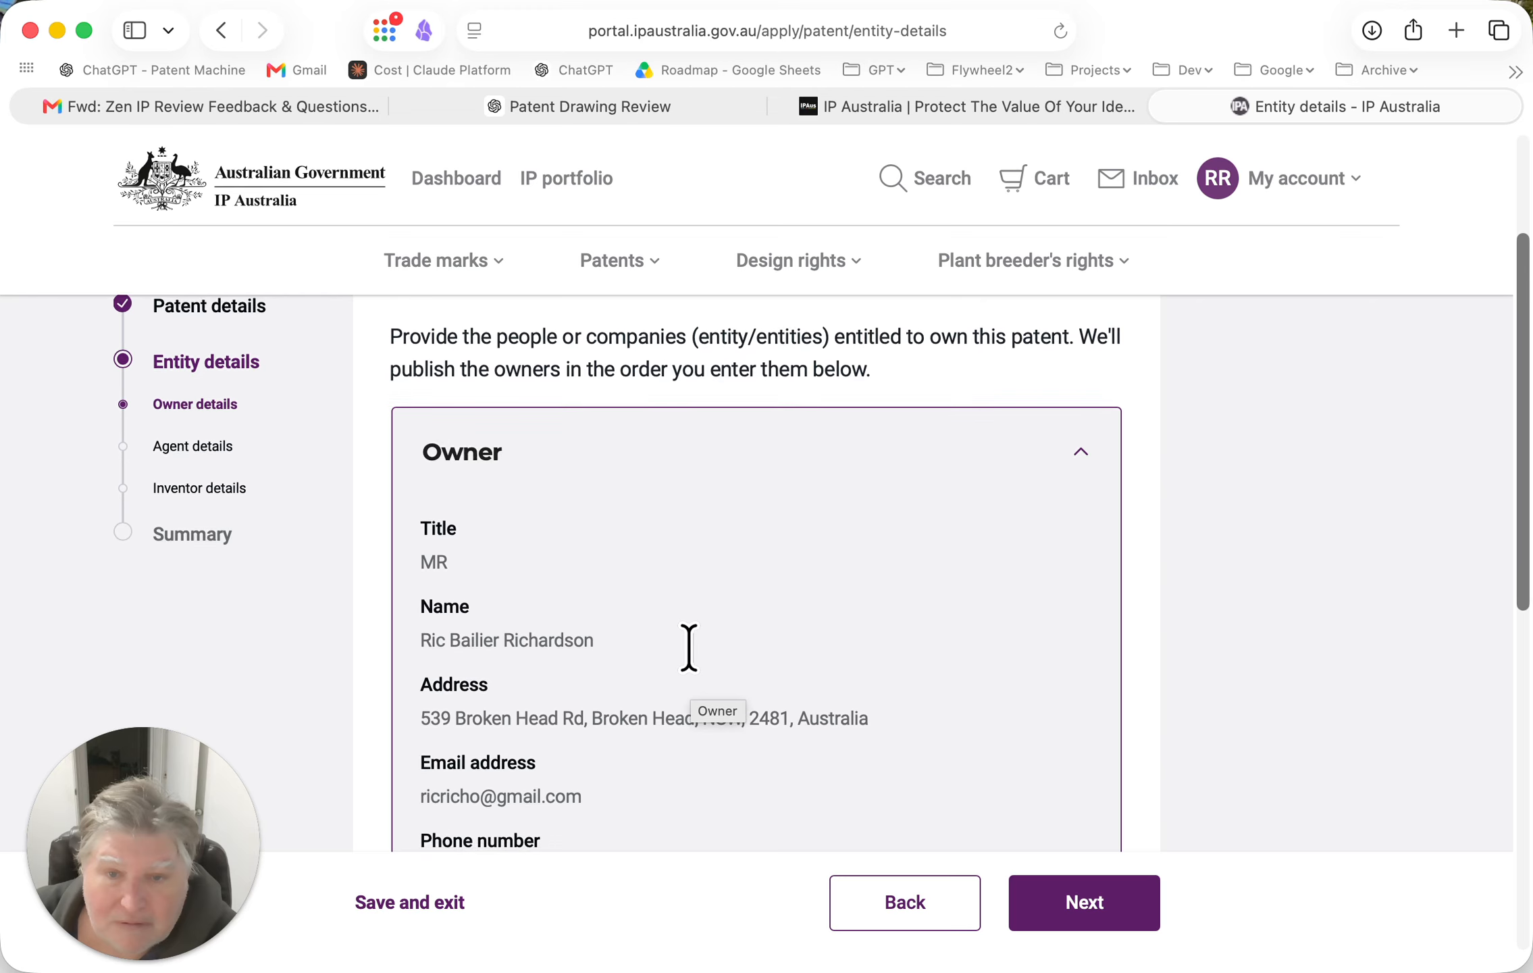
pyautogui.scroll(-10, 690, 647)
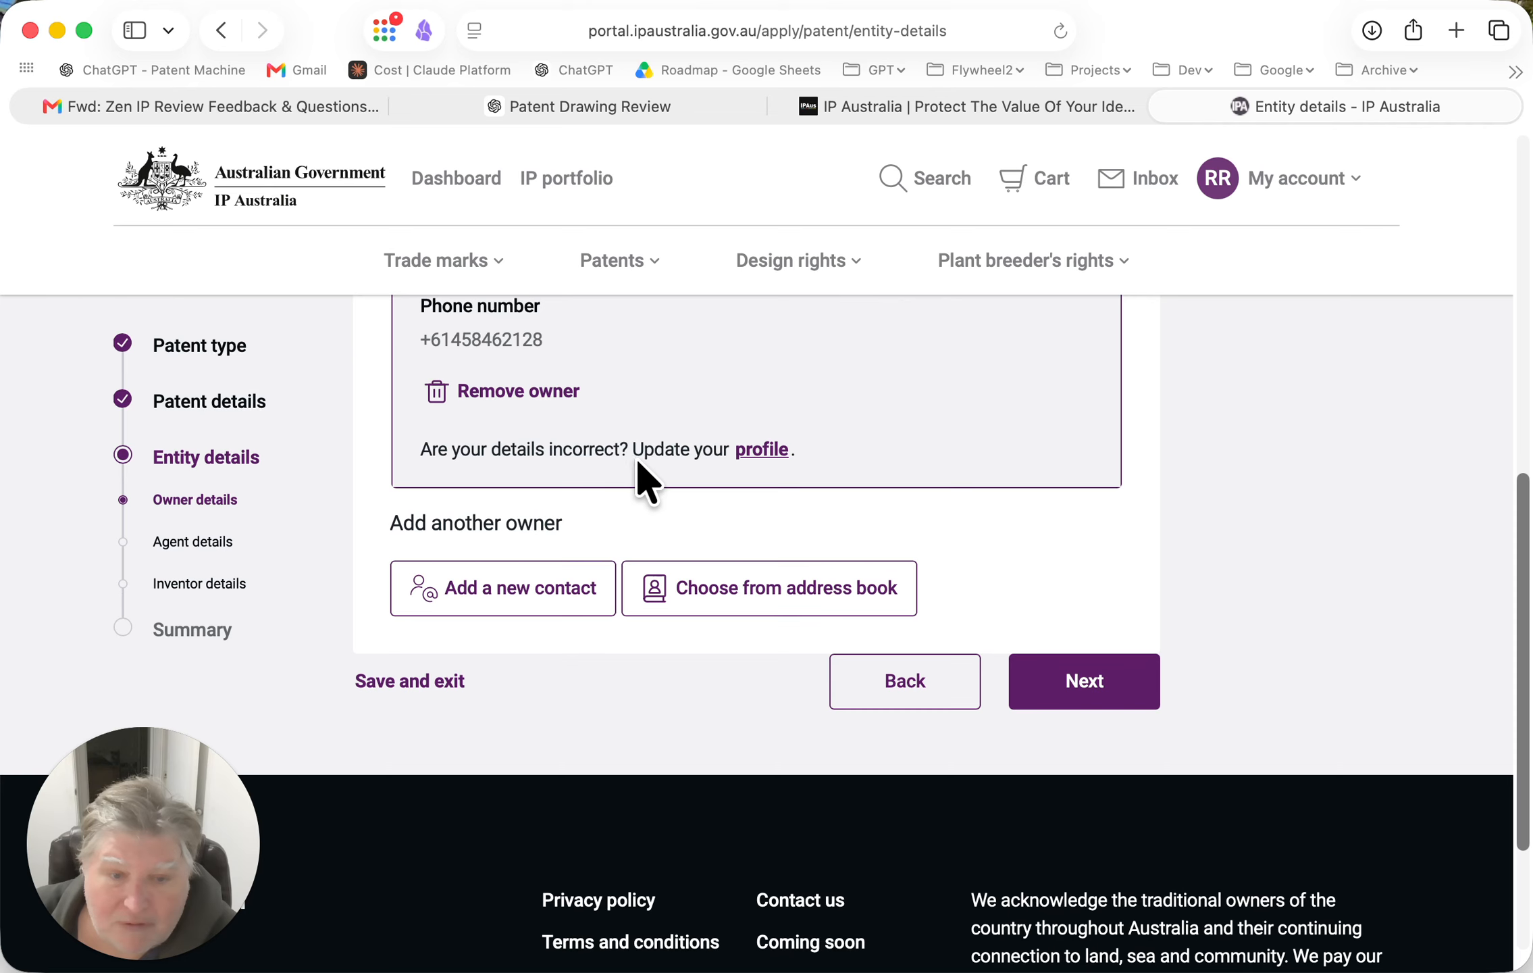
pyautogui.scroll(10, 675, 476)
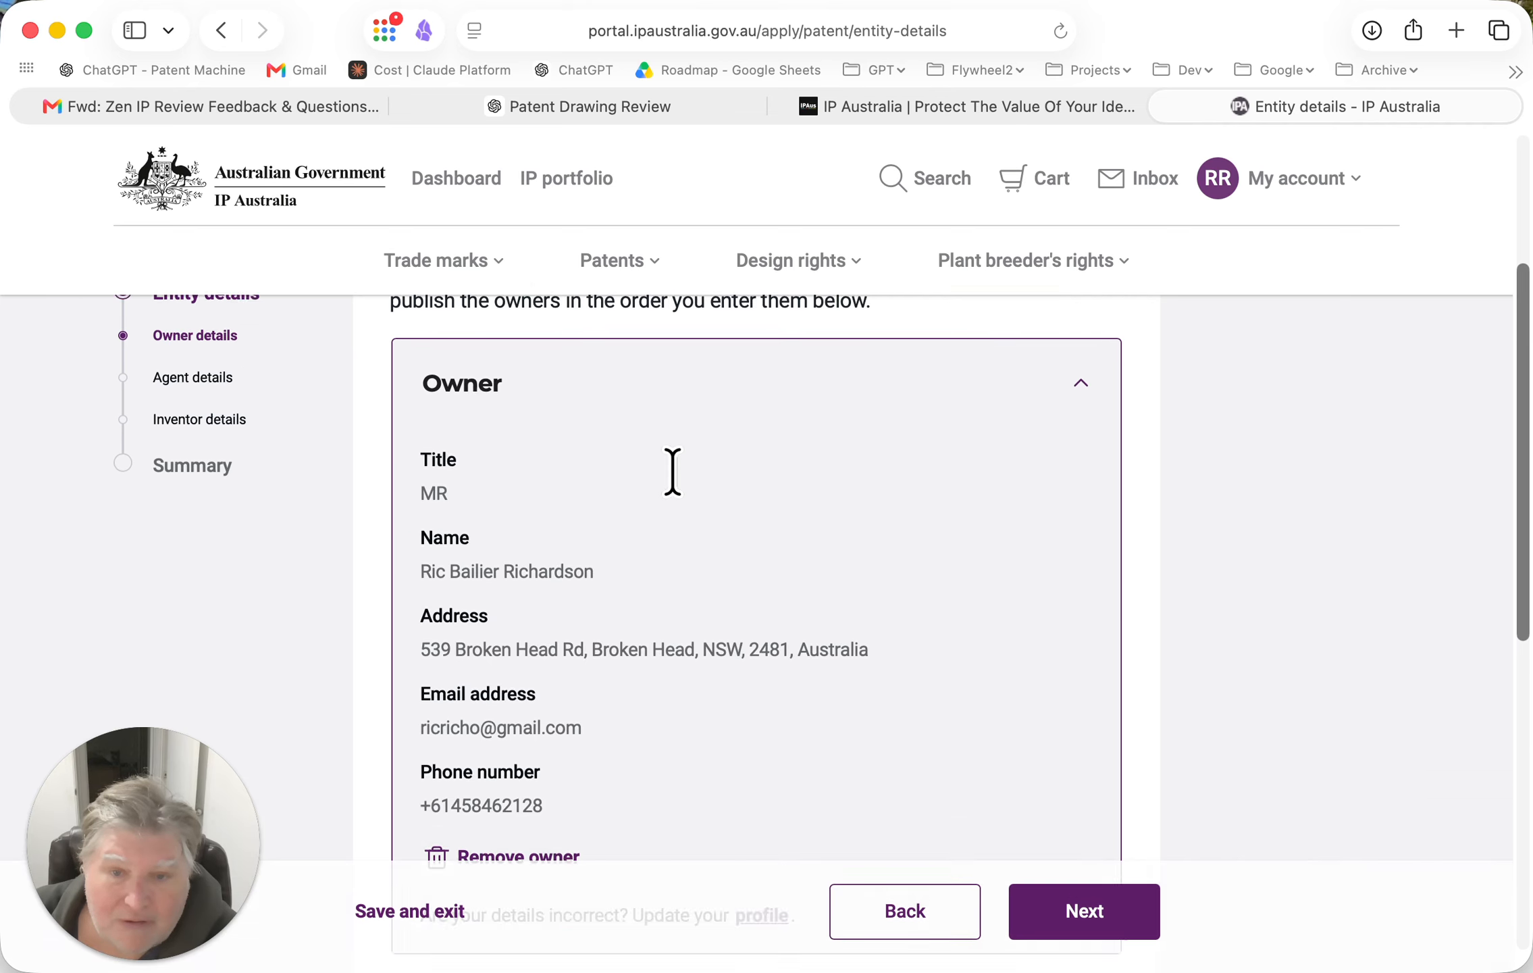
pyautogui.scroll(2, 673, 472)
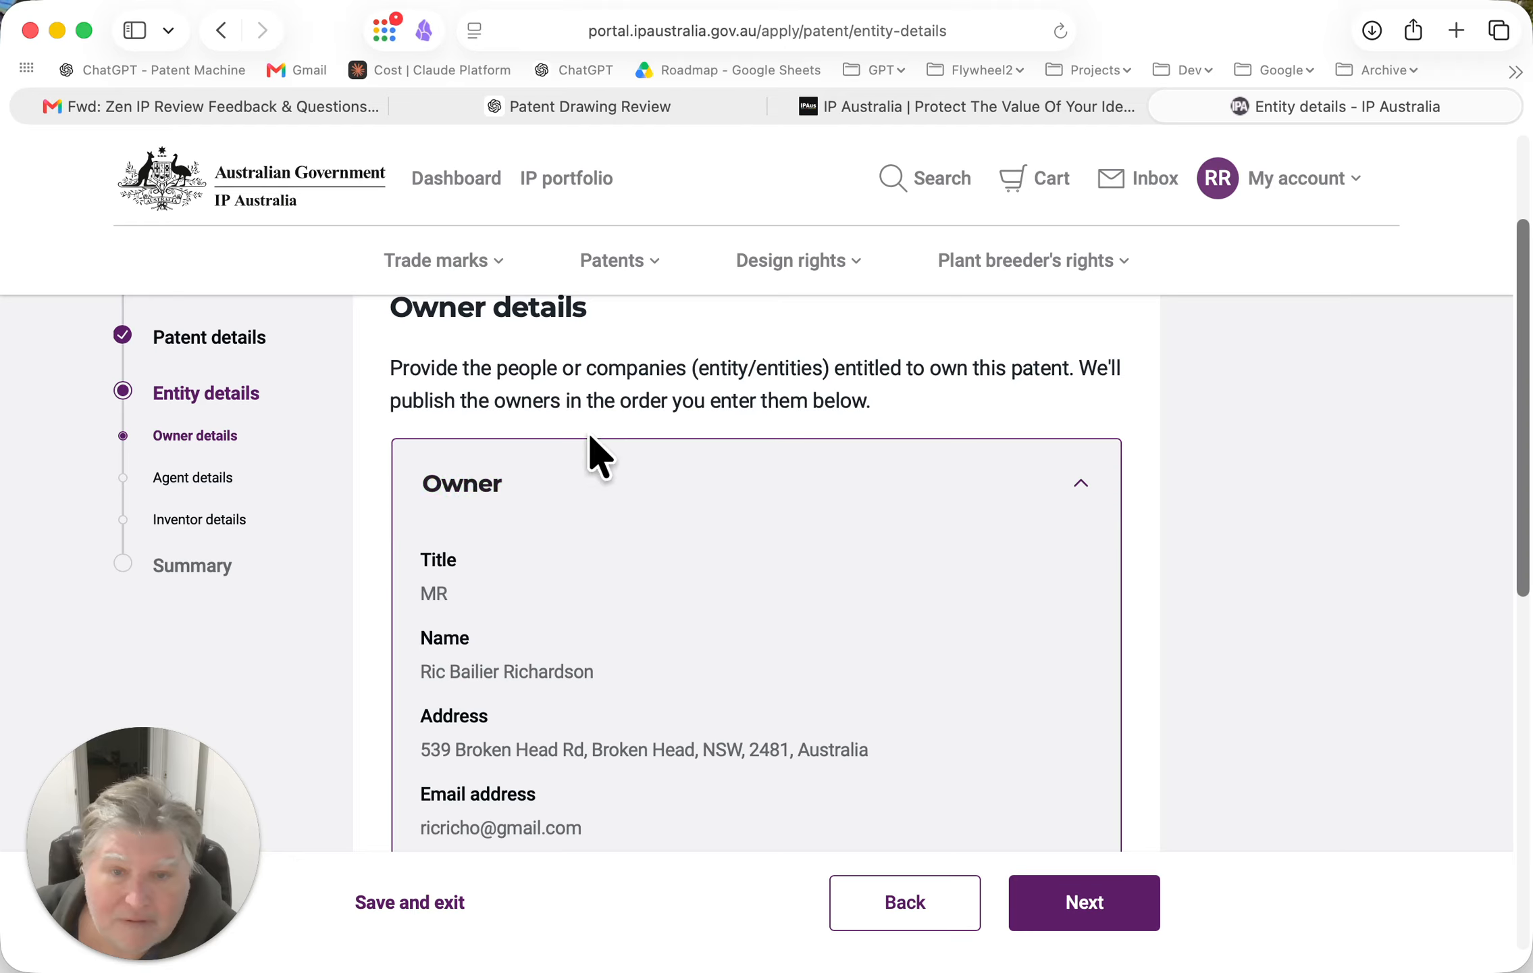
pyautogui.scroll(4, 589, 436)
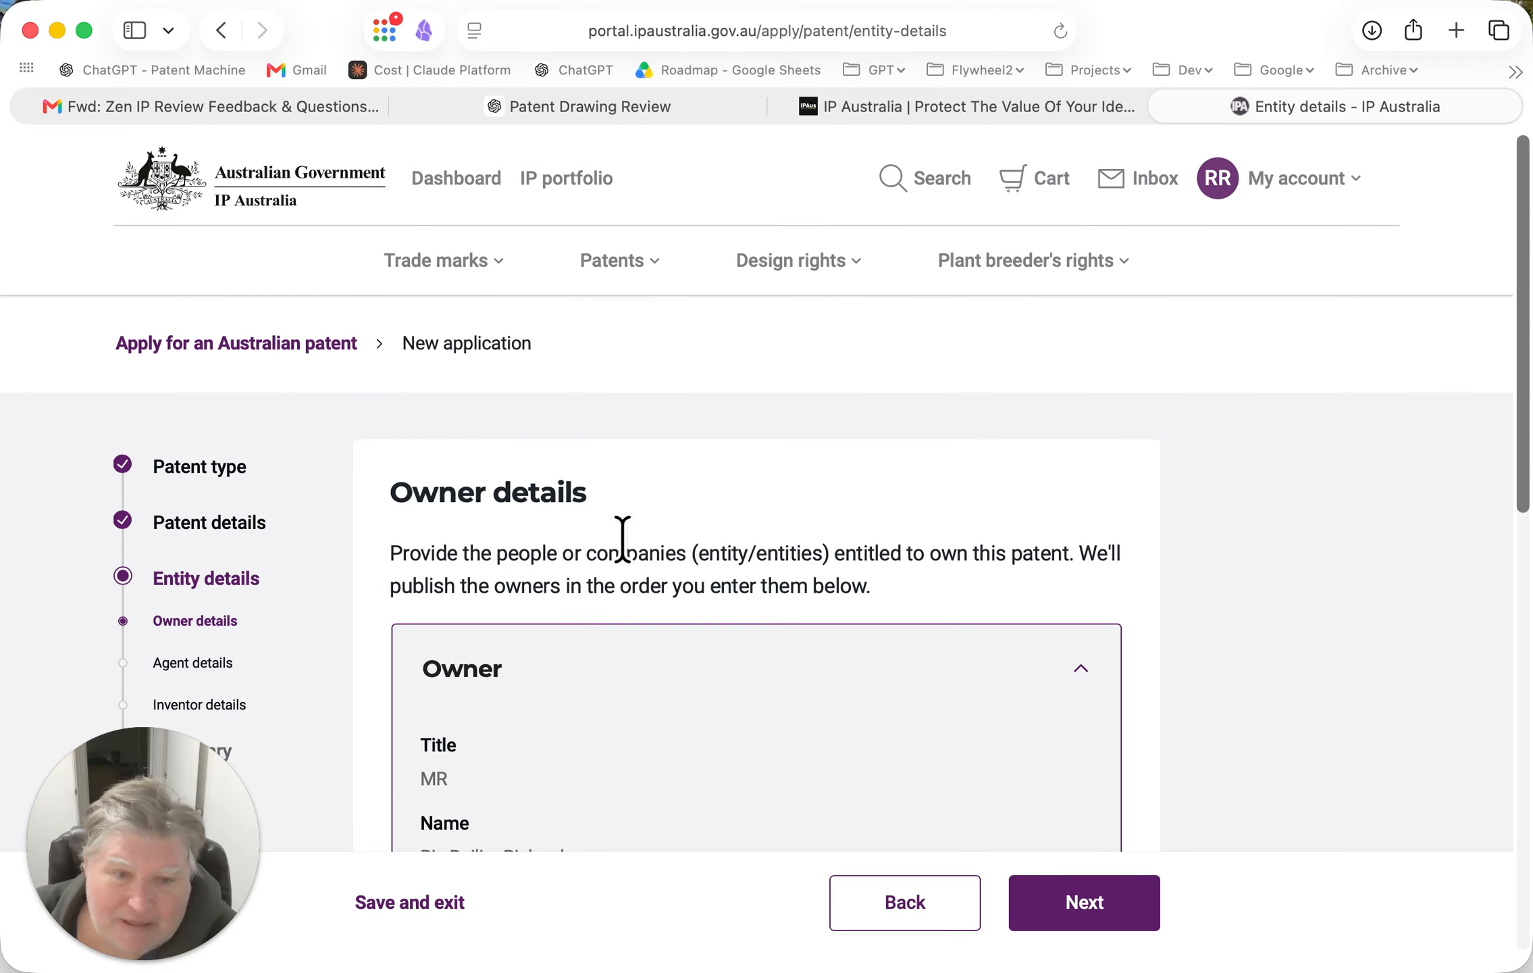
pyautogui.scroll(-6, 622, 538)
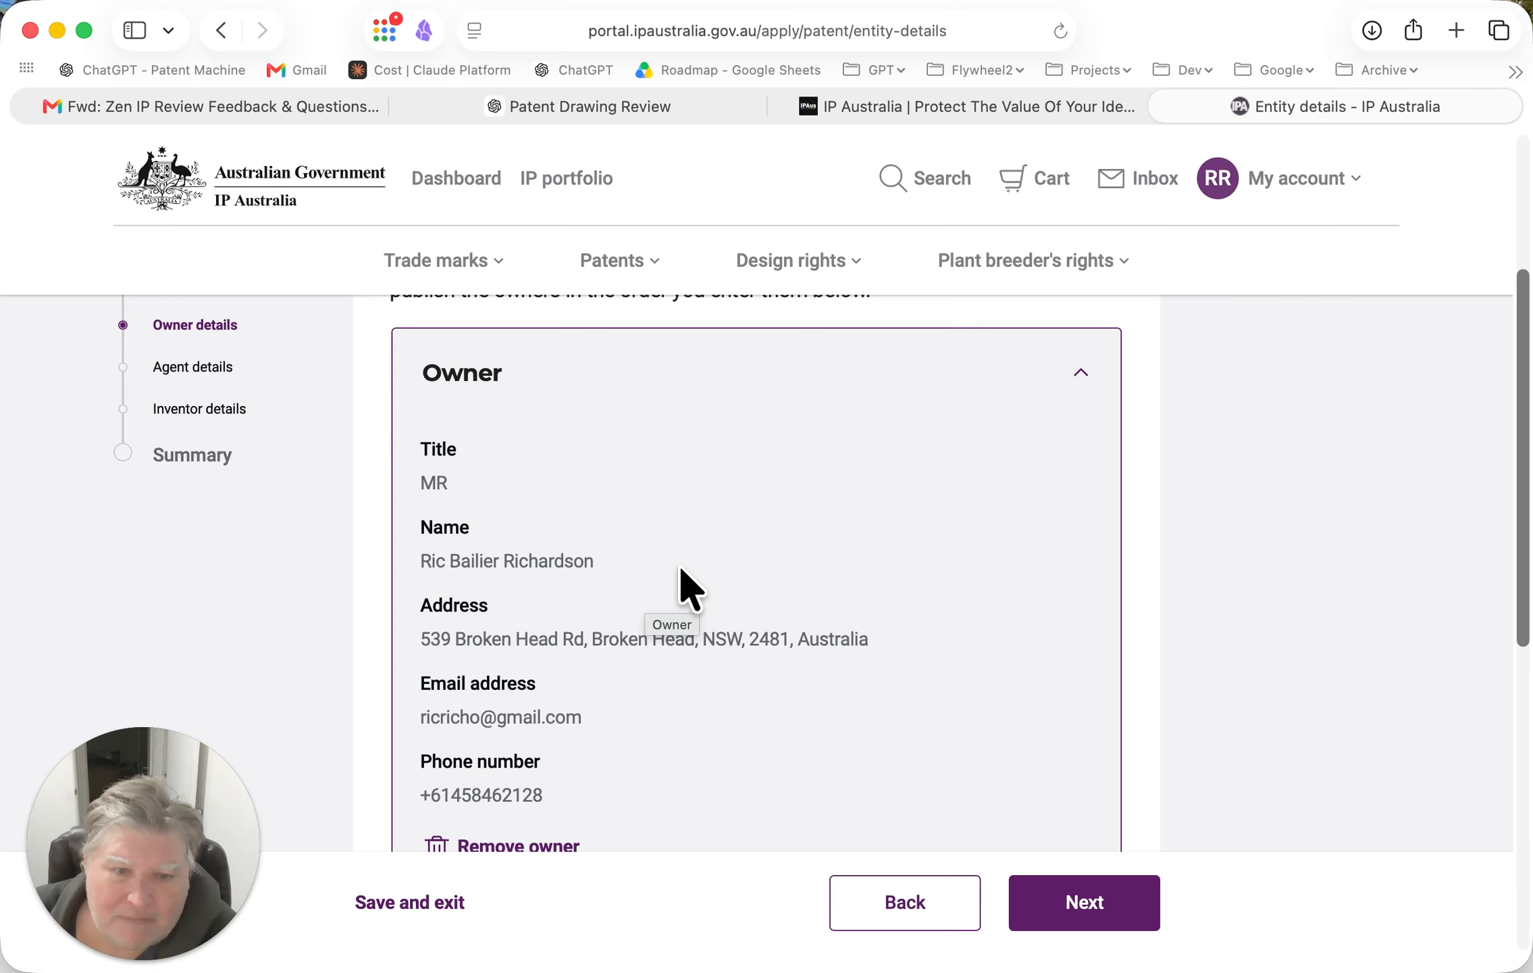
pyautogui.scroll(-4, 680, 569)
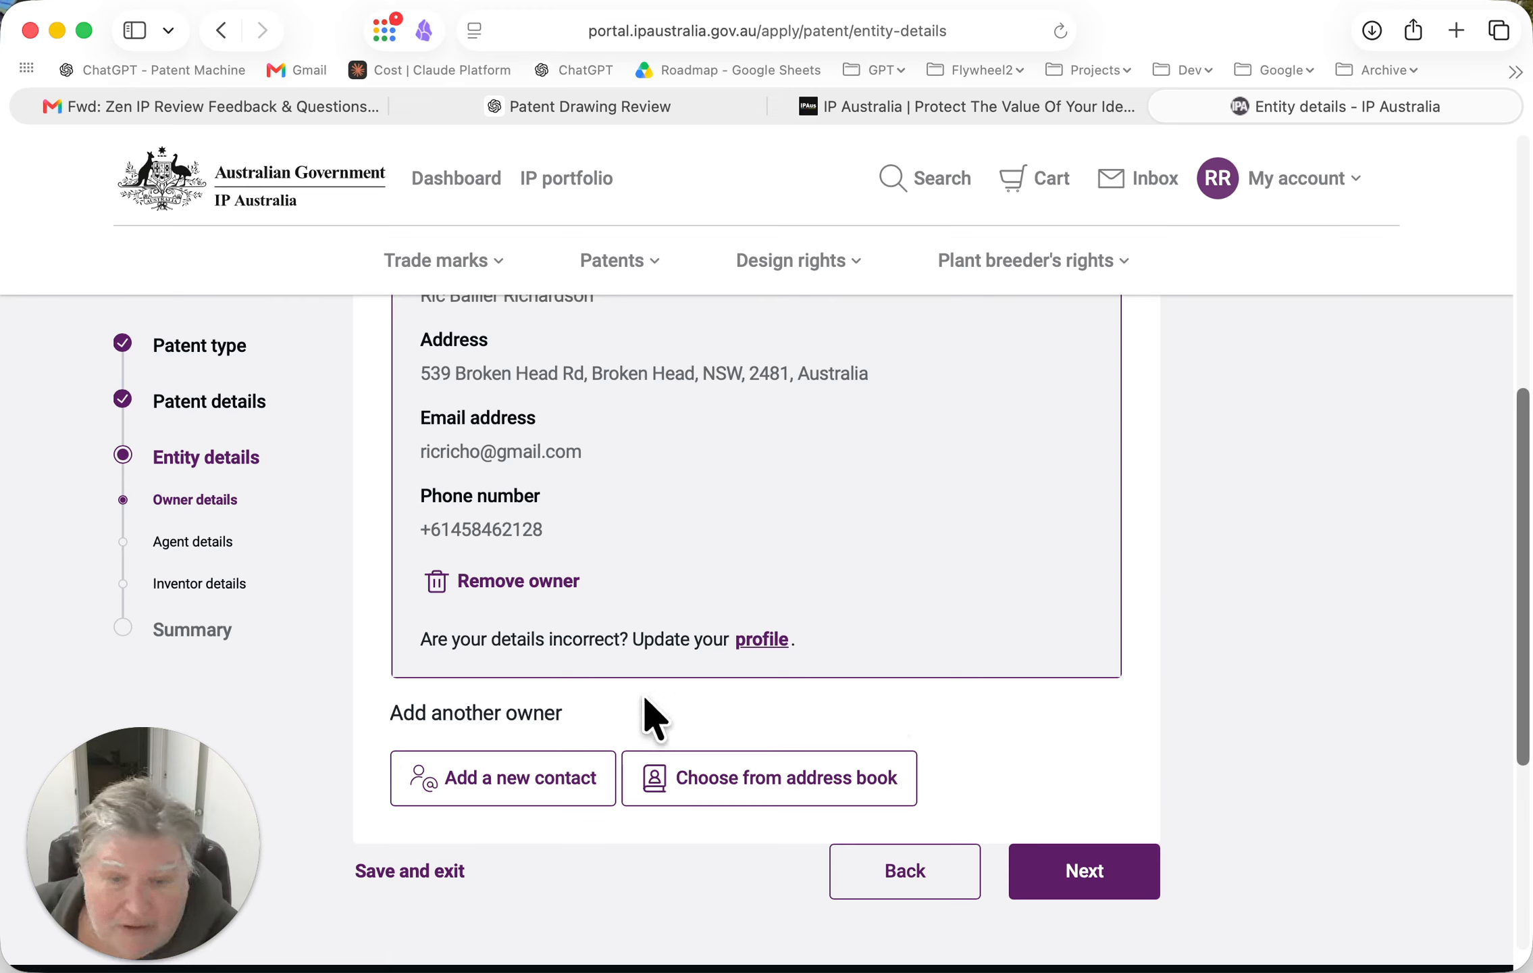
pyautogui.click(1056, 872)
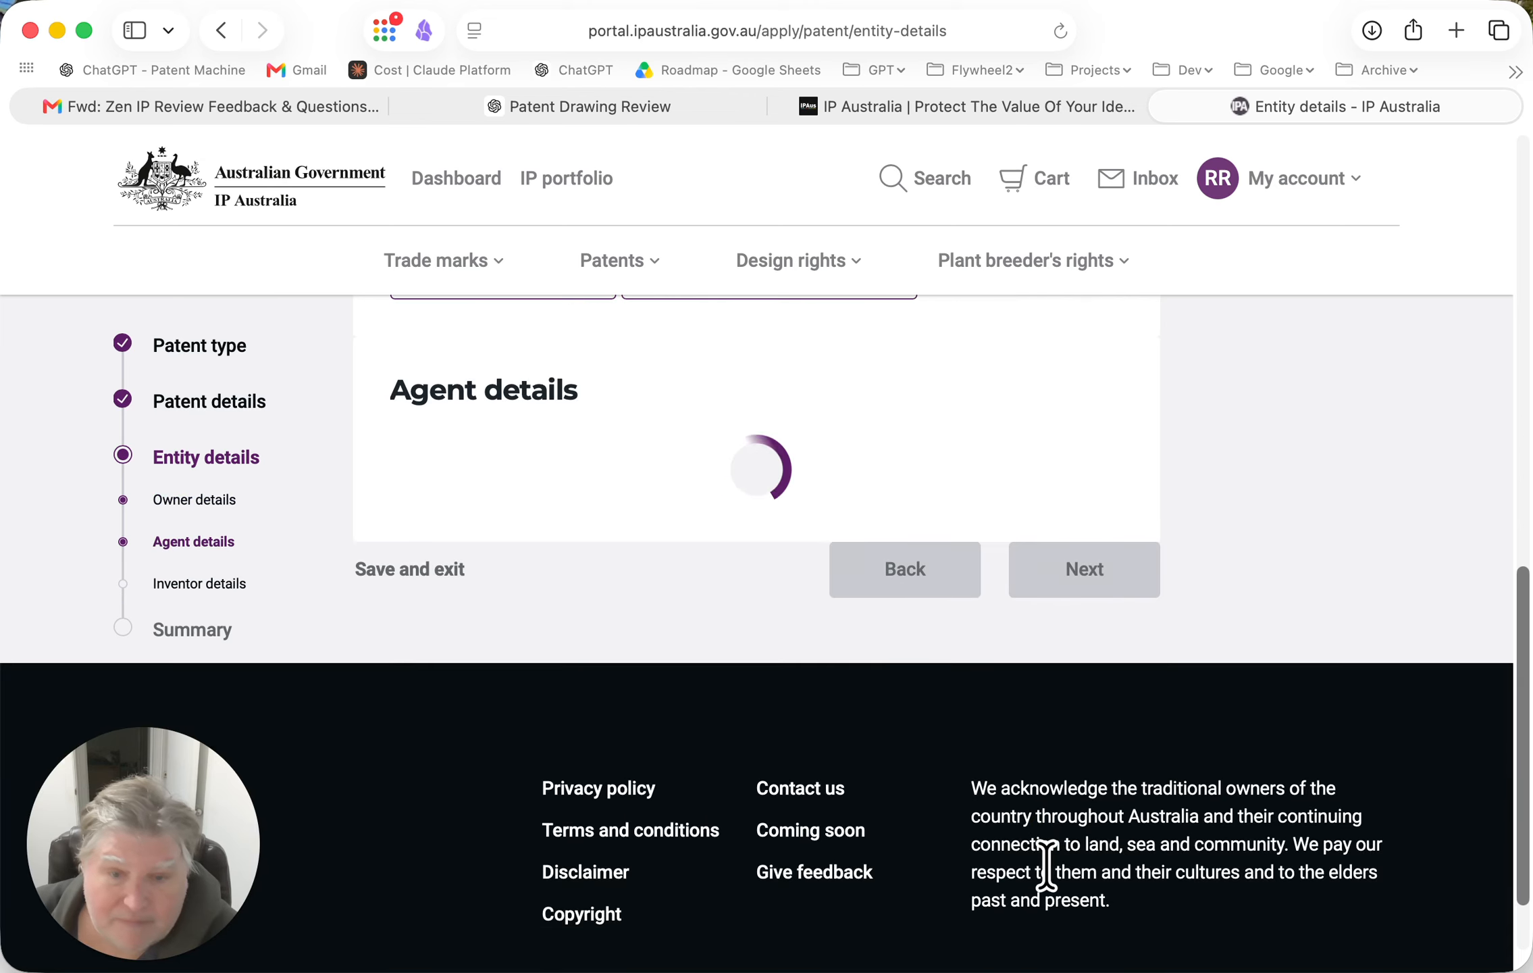
# Use the account's own profile details as the agent and proceed to the inventor details
pyautogui.scroll(-3, 832, 775)
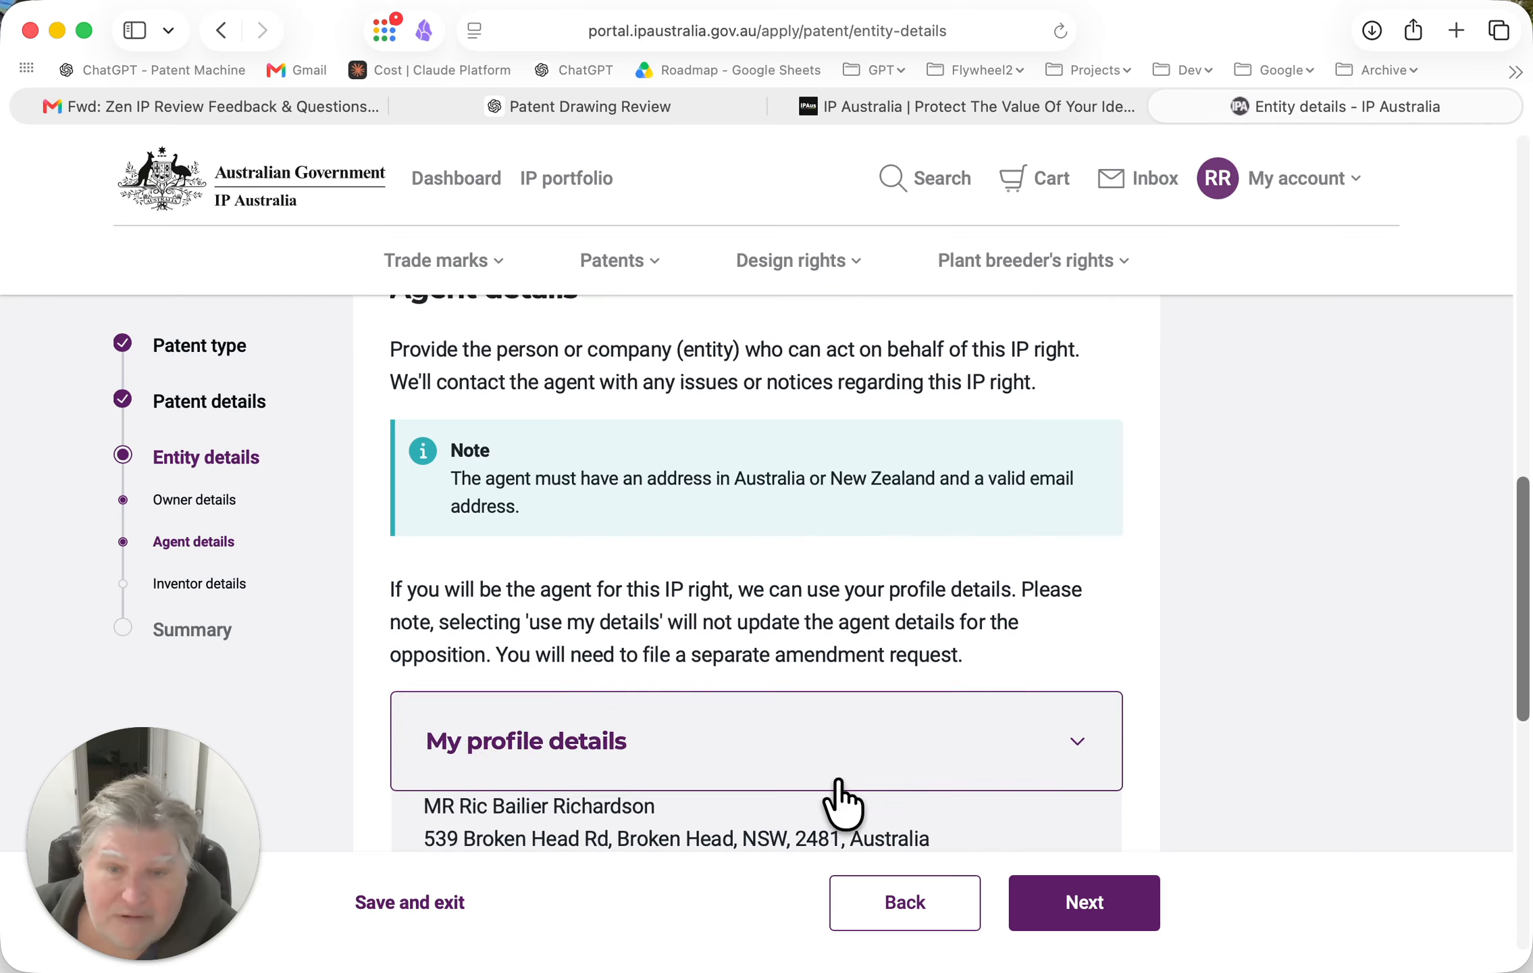
pyautogui.scroll(2, 832, 783)
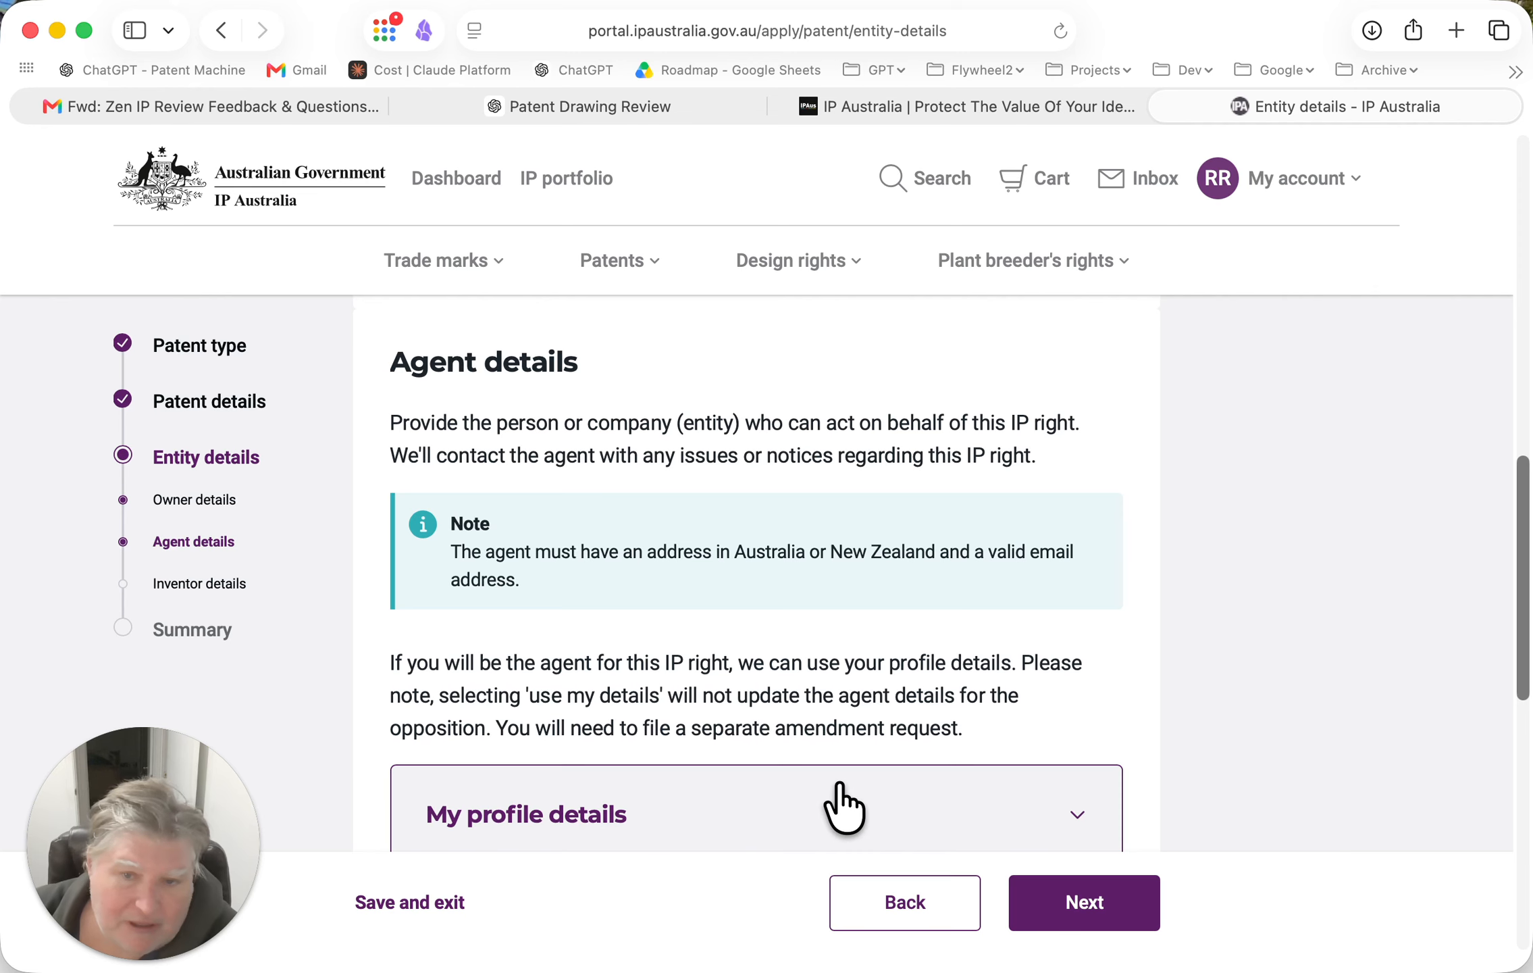
pyautogui.click(844, 807)
pyautogui.scroll(-5, 628, 649)
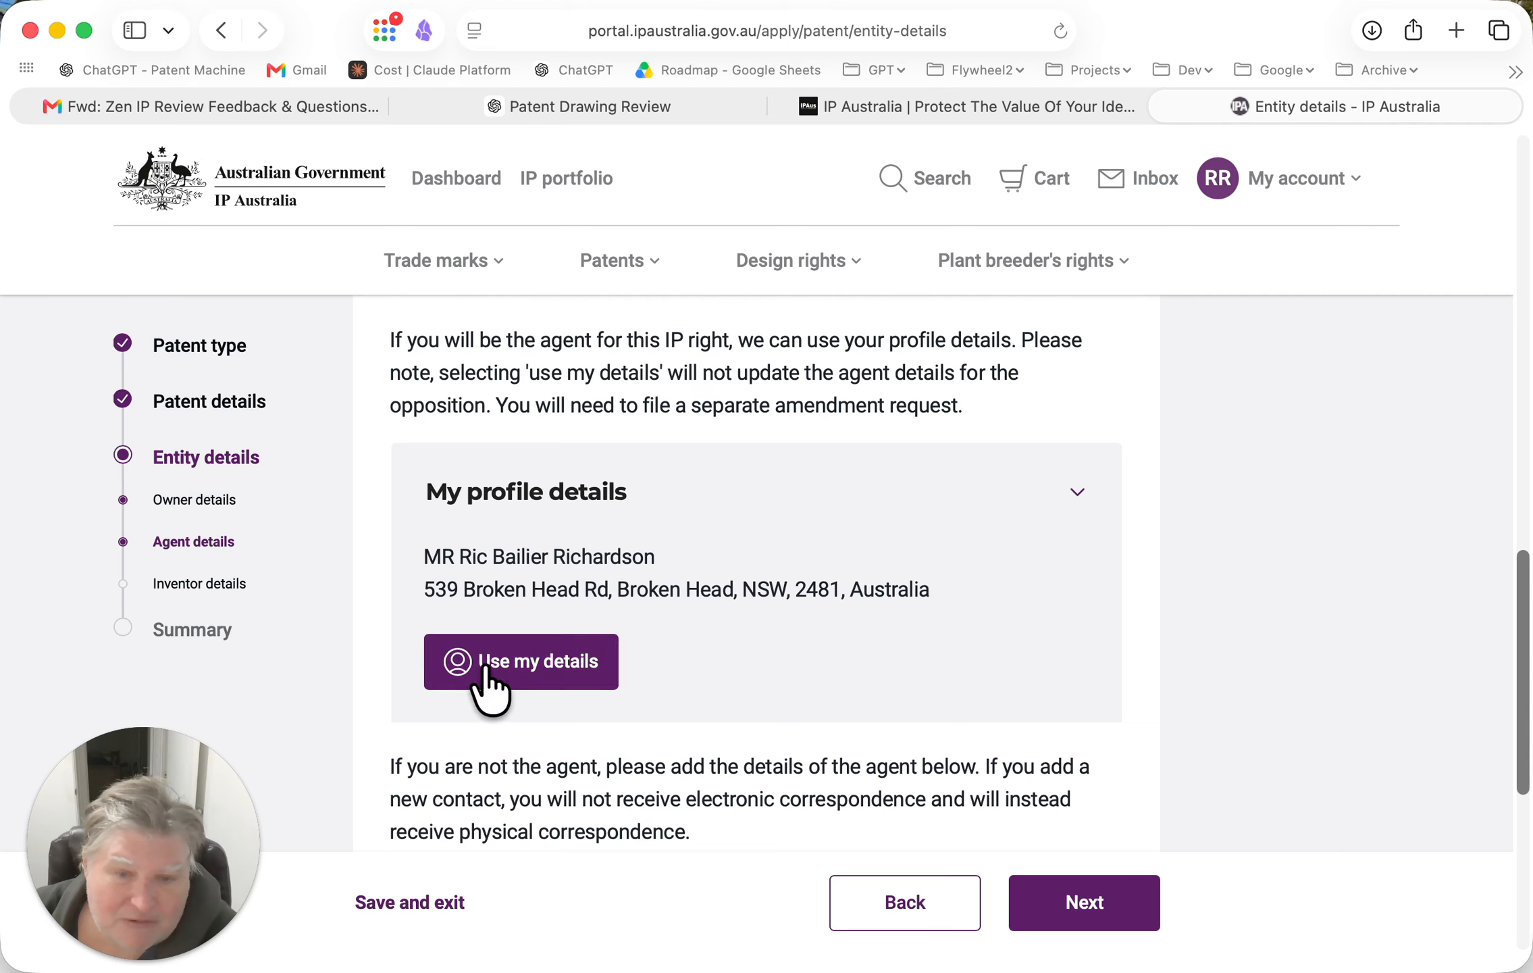
pyautogui.click(516, 668)
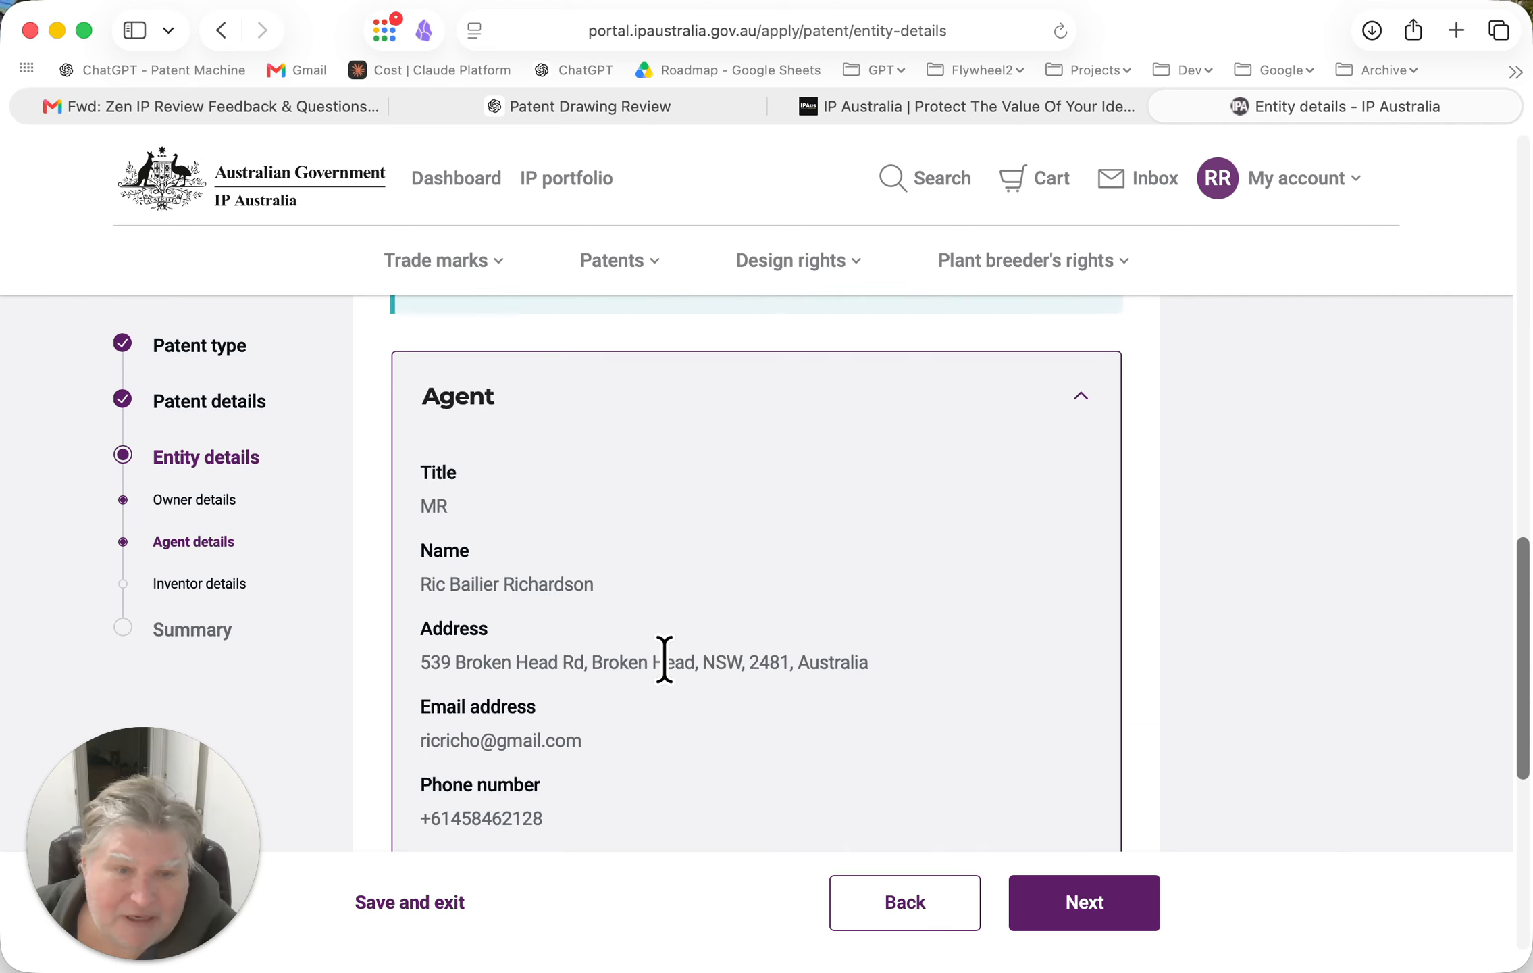
pyautogui.scroll(-4, 665, 659)
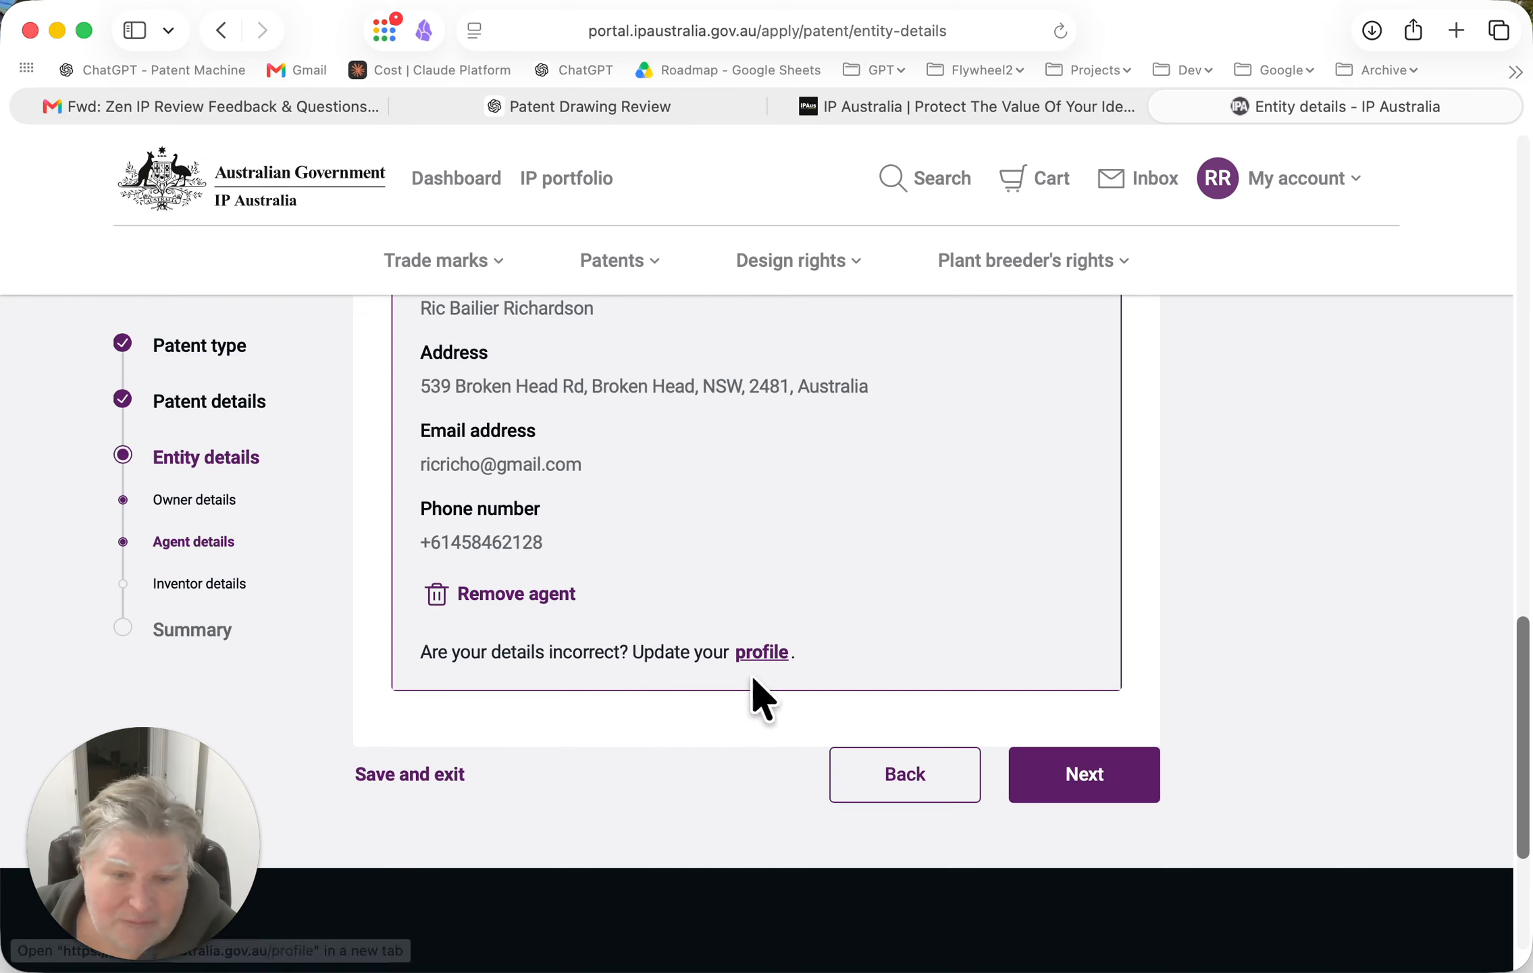
pyautogui.click(1084, 774)
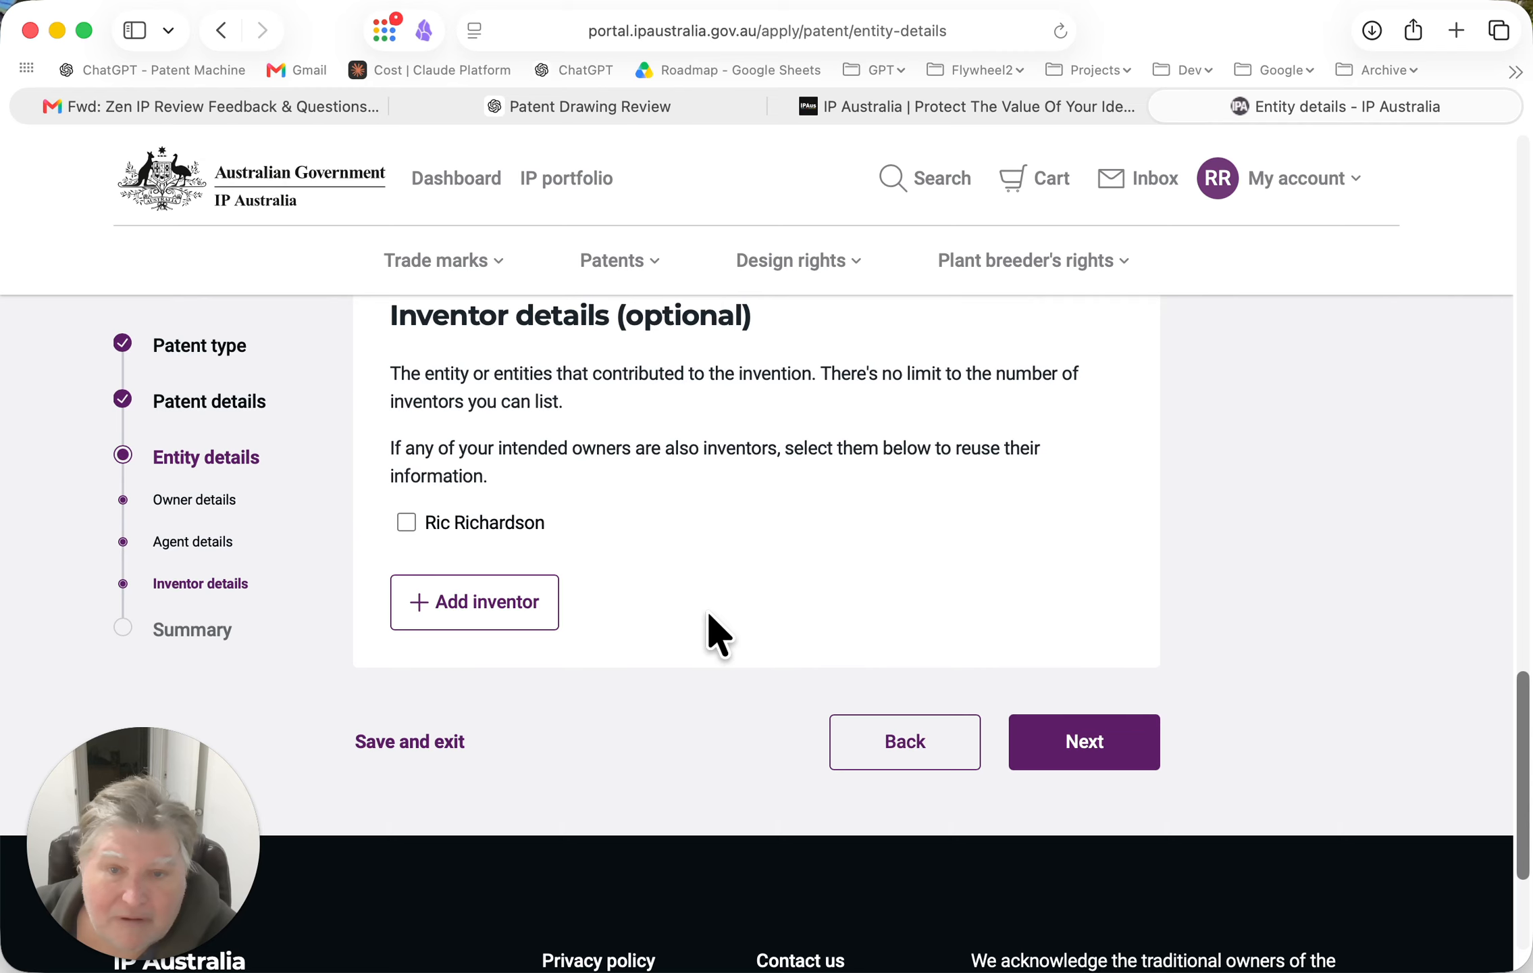
# Select the listed owner as the inventor to reuse their information, and proceed to the application summary
pyautogui.scroll(-1, 708, 612)
pyautogui.scroll(2, 707, 612)
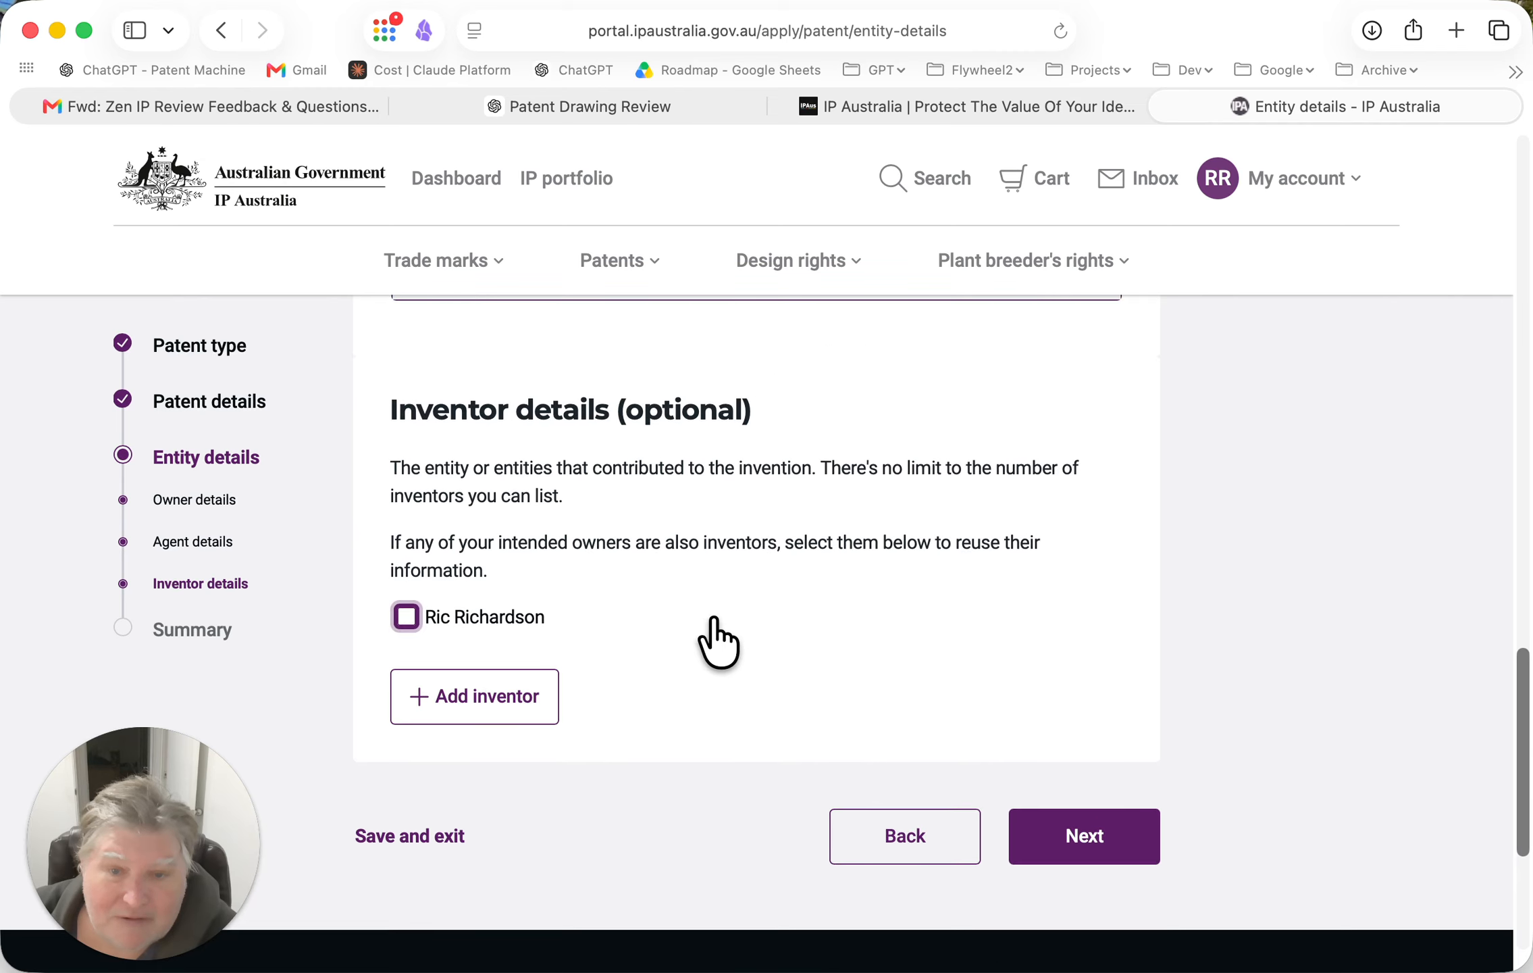
pyautogui.click(406, 617)
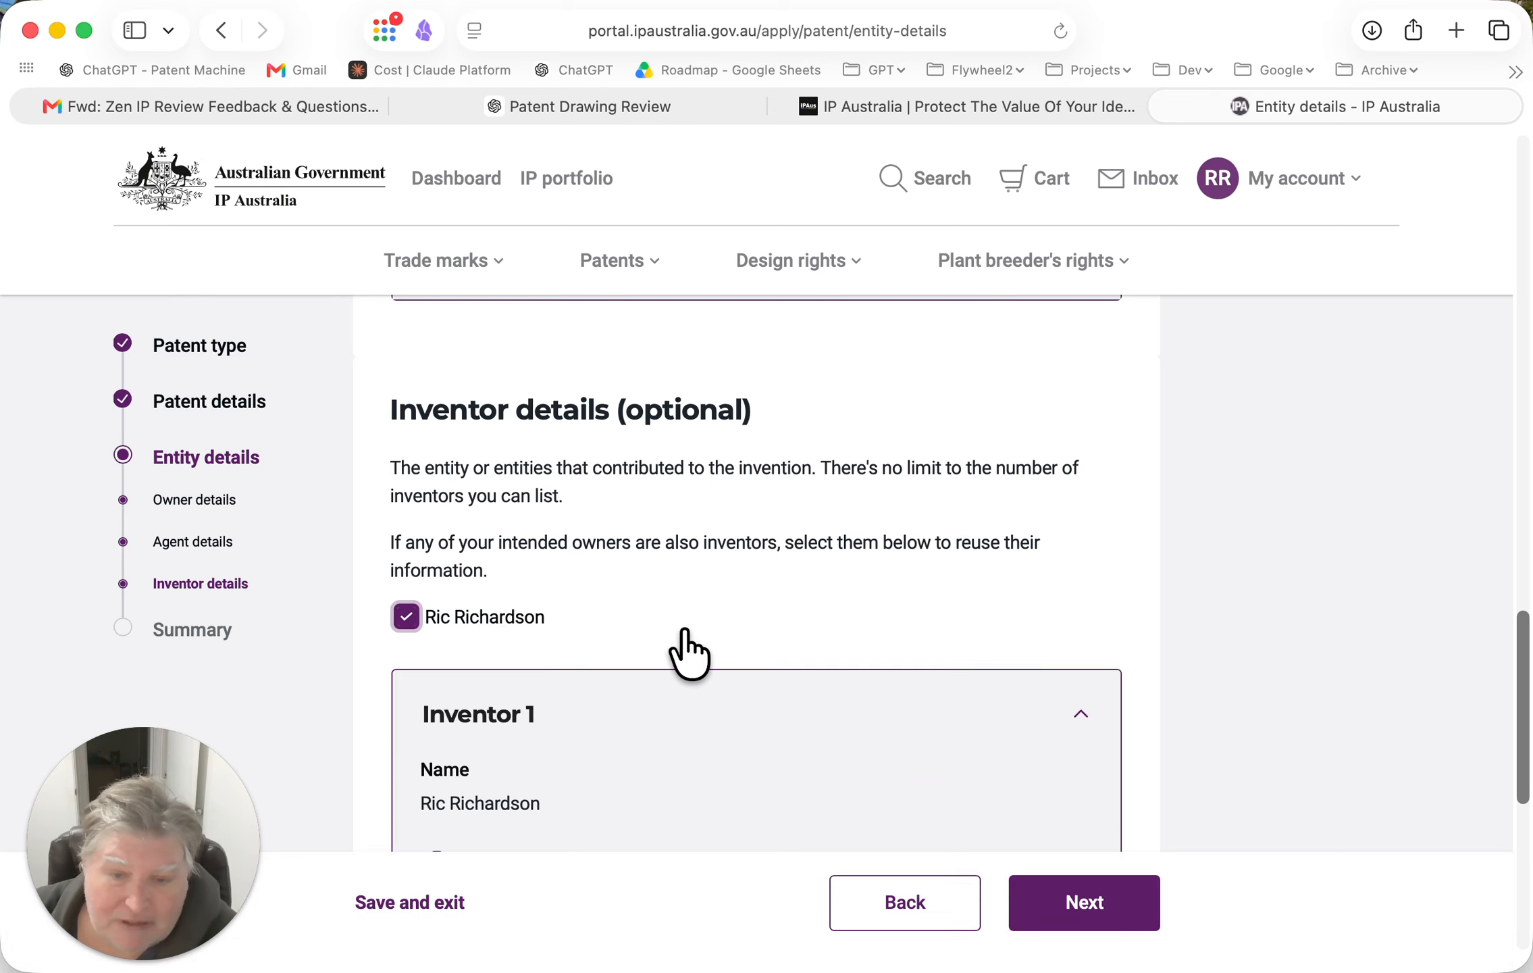
pyautogui.scroll(-2, 687, 649)
pyautogui.scroll(-2, 688, 652)
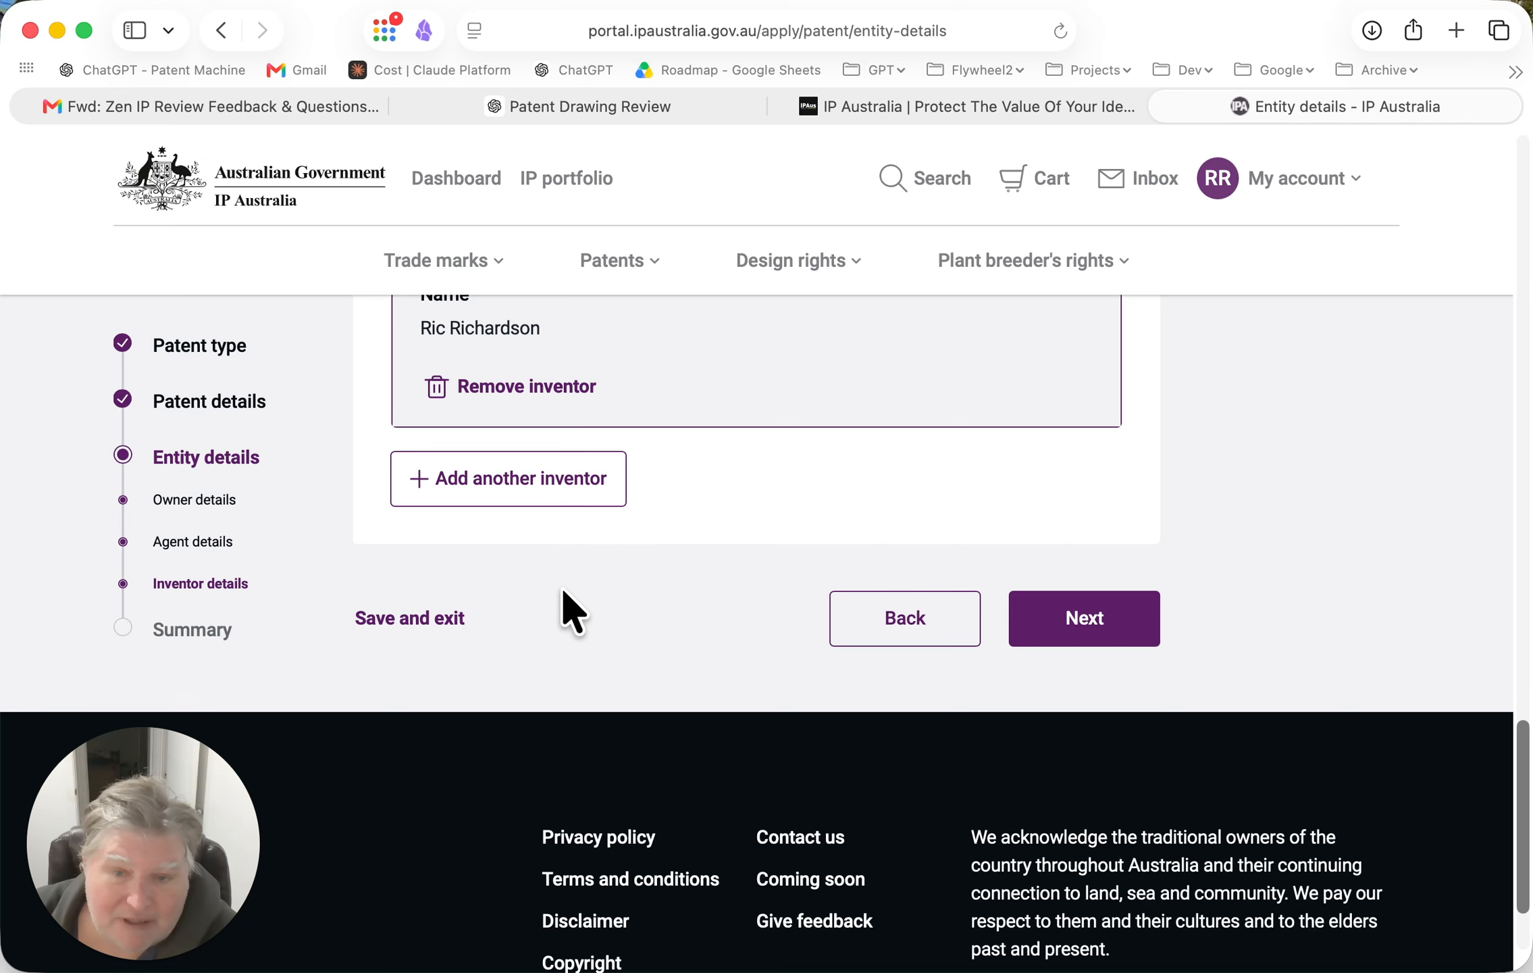
pyautogui.click(1142, 628)
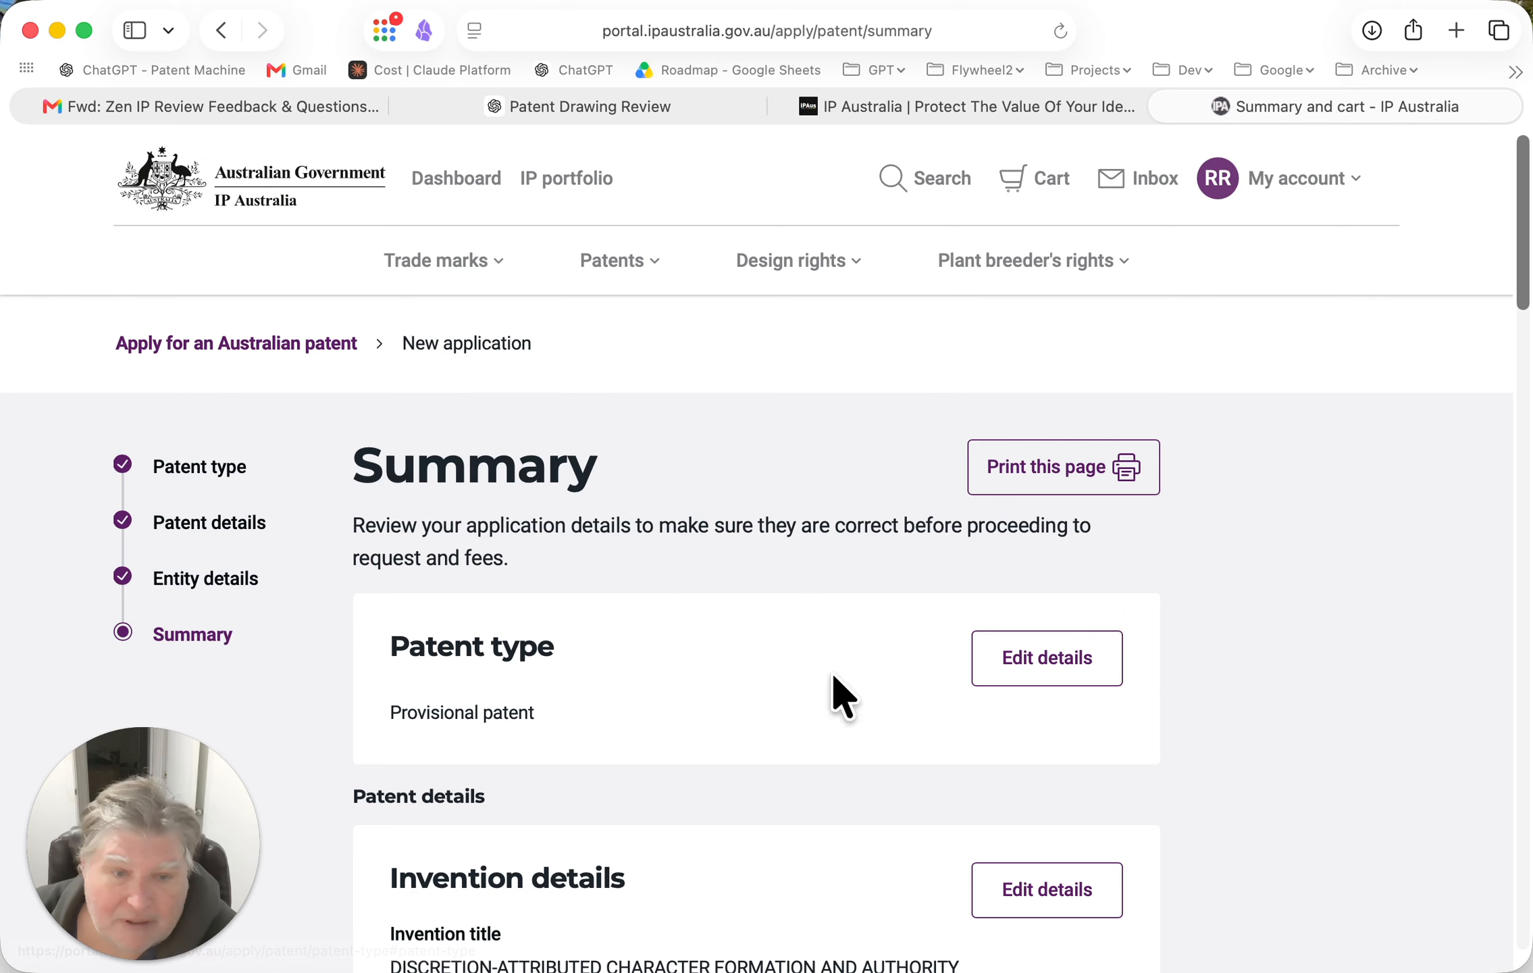
# Review the application summary, covering patent type, invention, specification, owner, agent and inventor details, through to the total cost
pyautogui.scroll(-7, 842, 681)
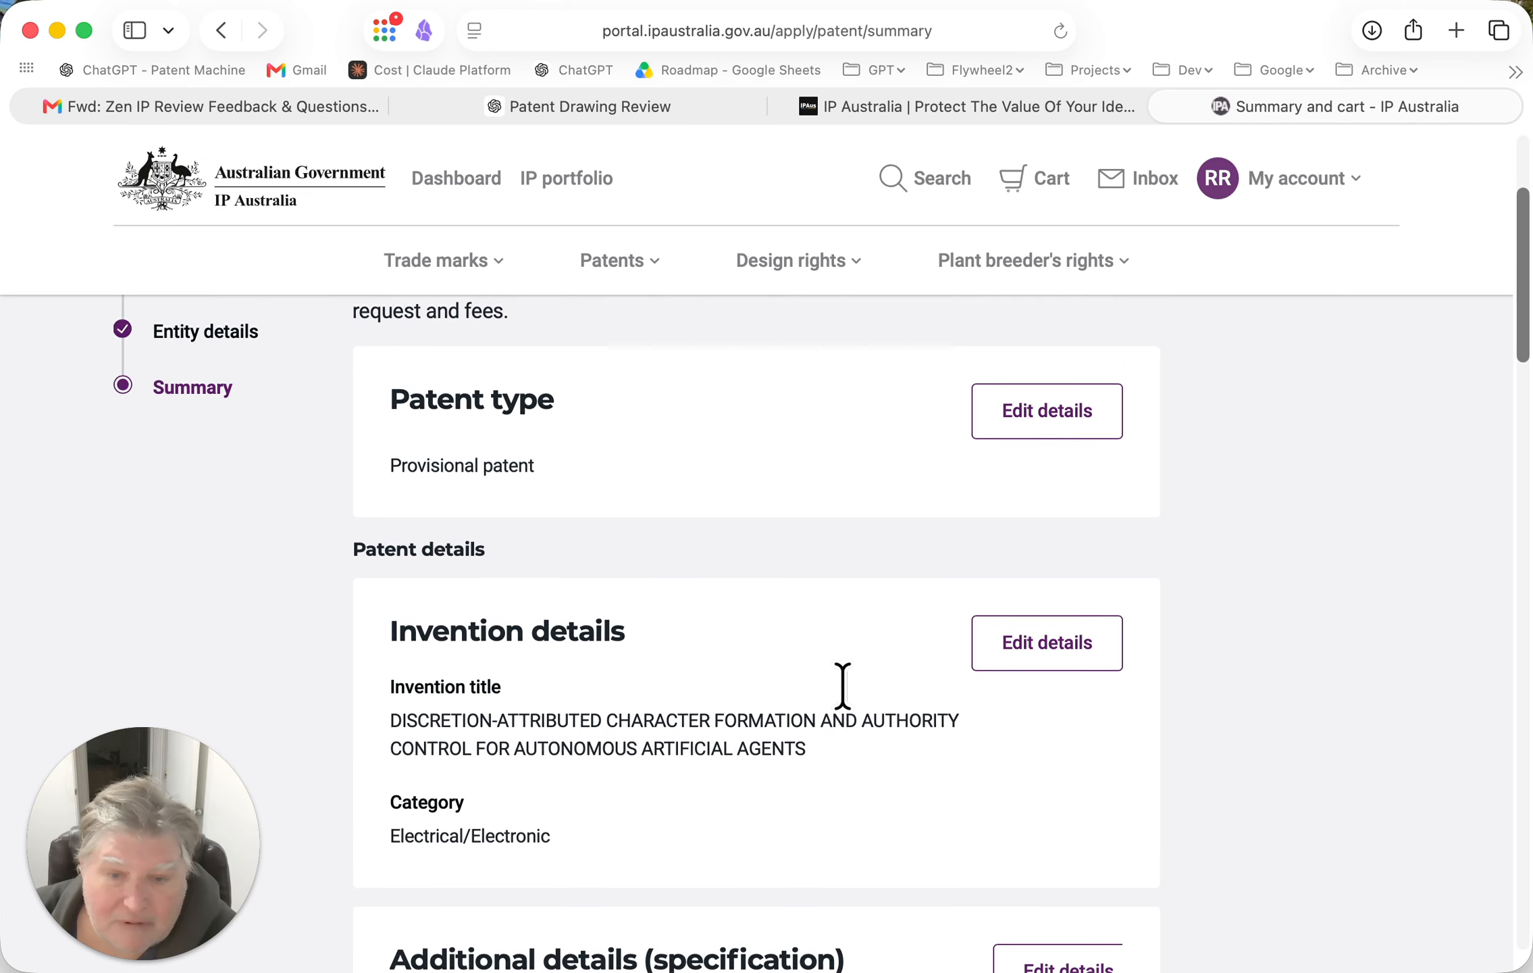
pyautogui.scroll(-9, 842, 685)
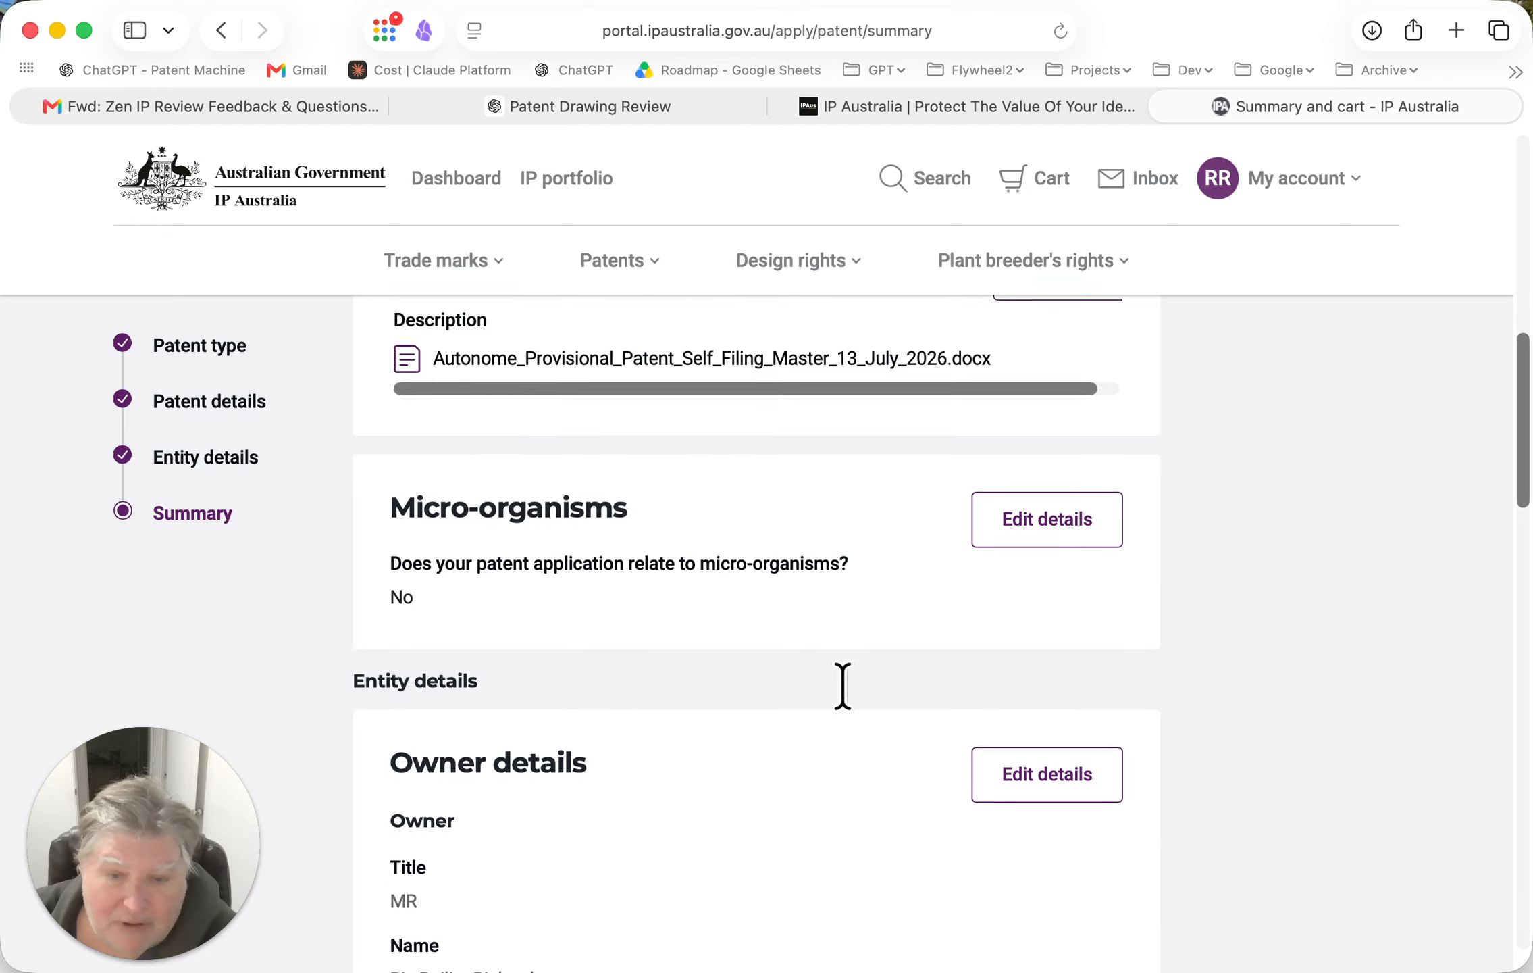
pyautogui.scroll(-10, 841, 685)
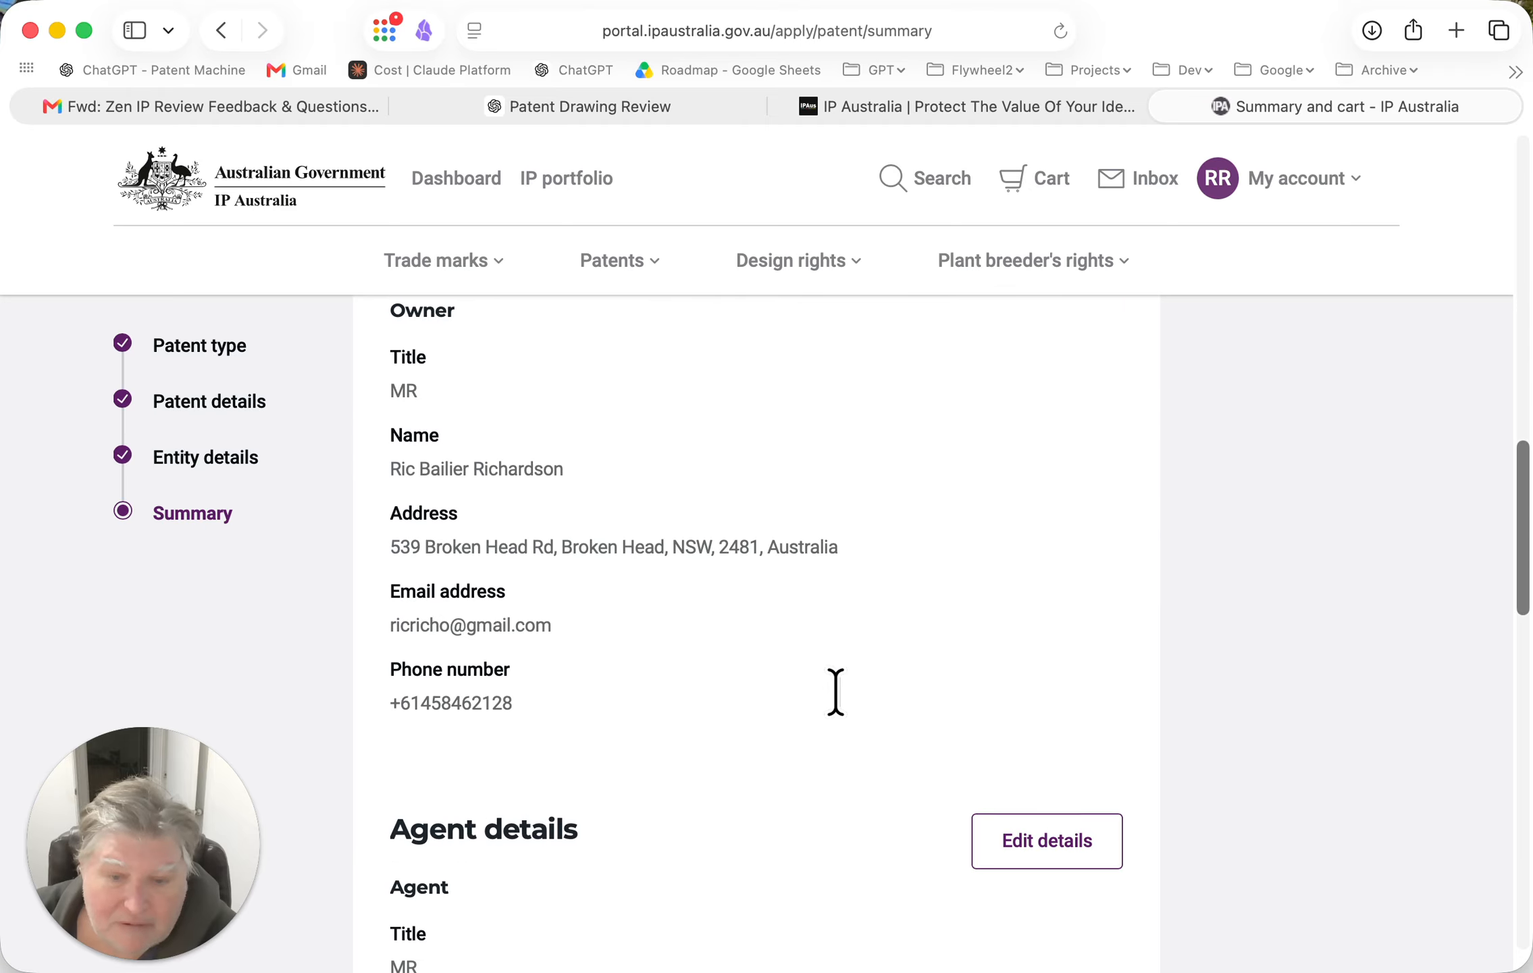
pyautogui.scroll(-11, 835, 685)
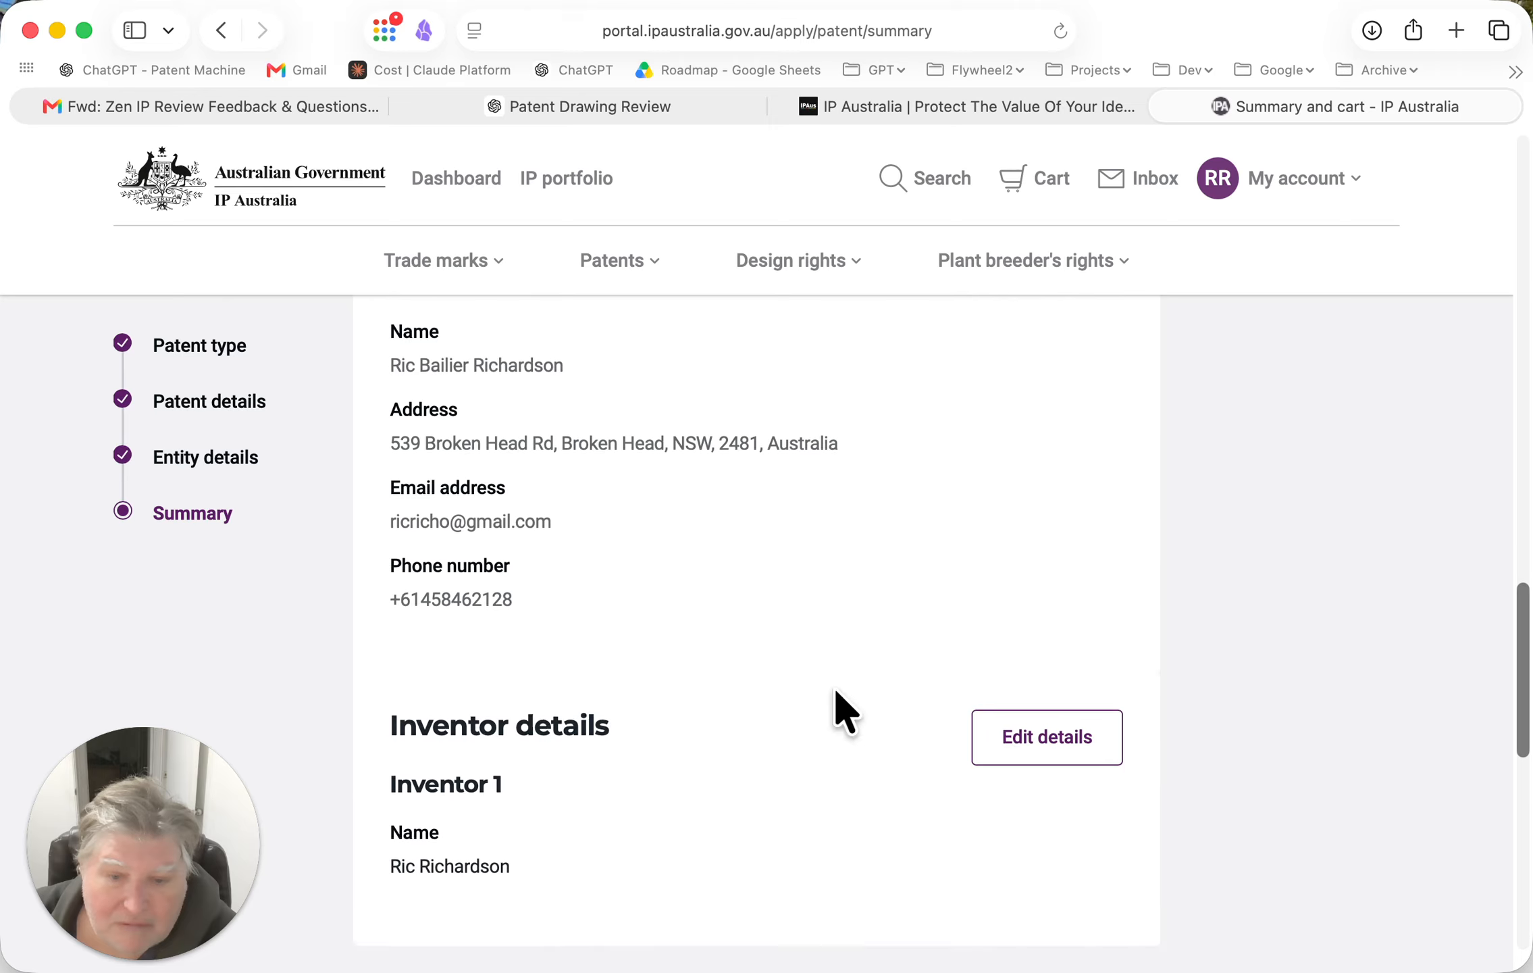
pyautogui.scroll(-6, 833, 685)
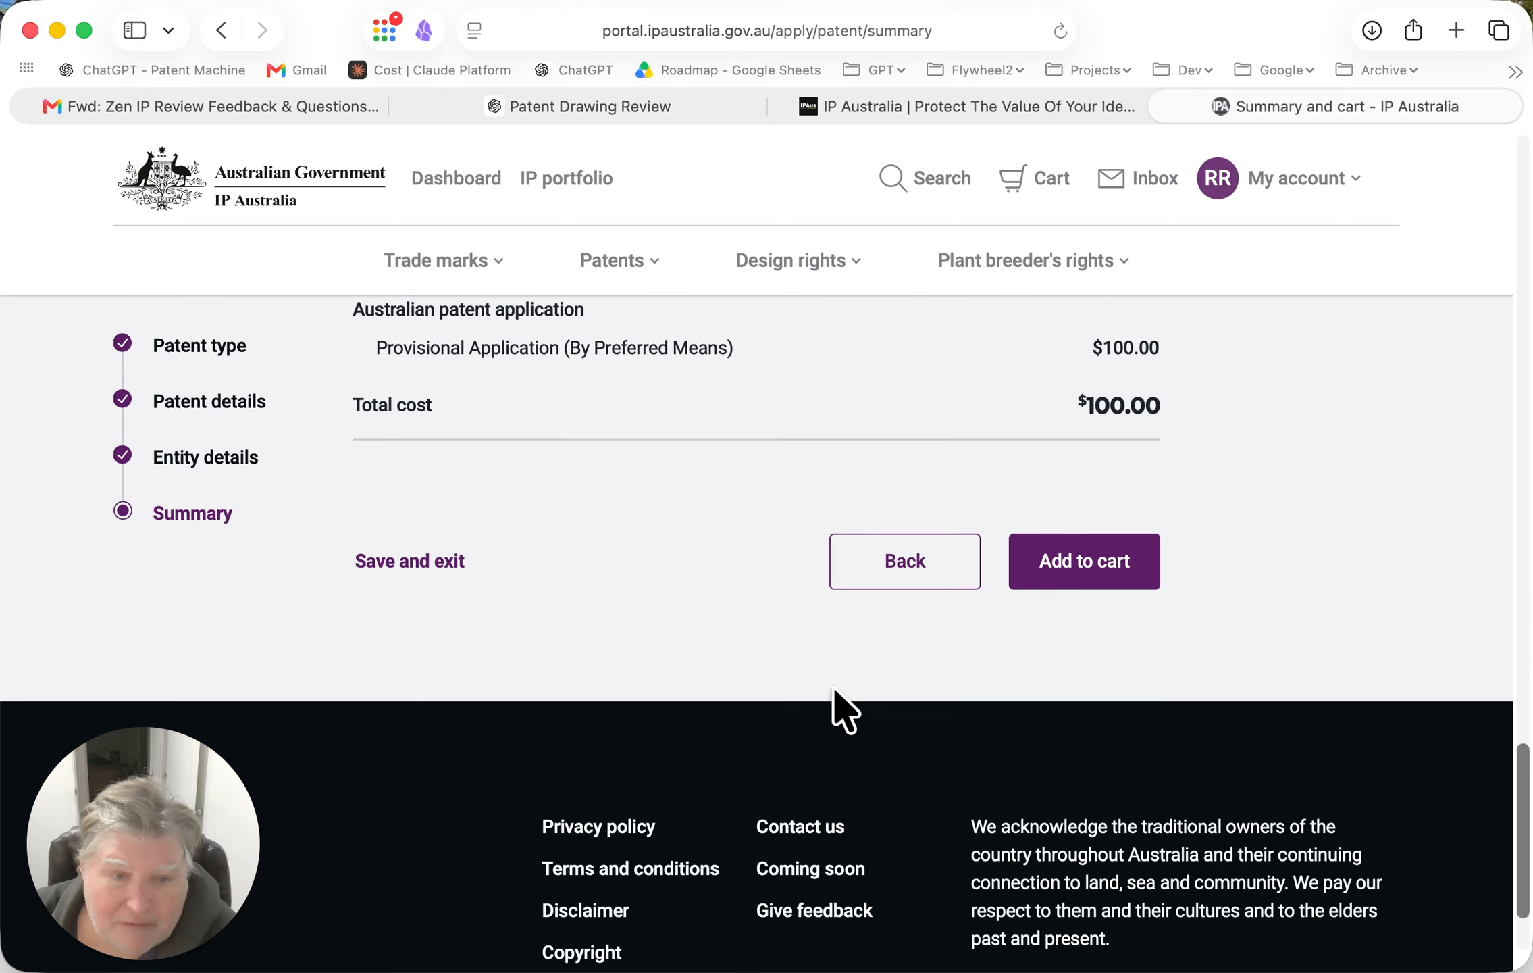
# Add the provisional patent application to the cart and continue to payment
pyautogui.scroll(2, 833, 685)
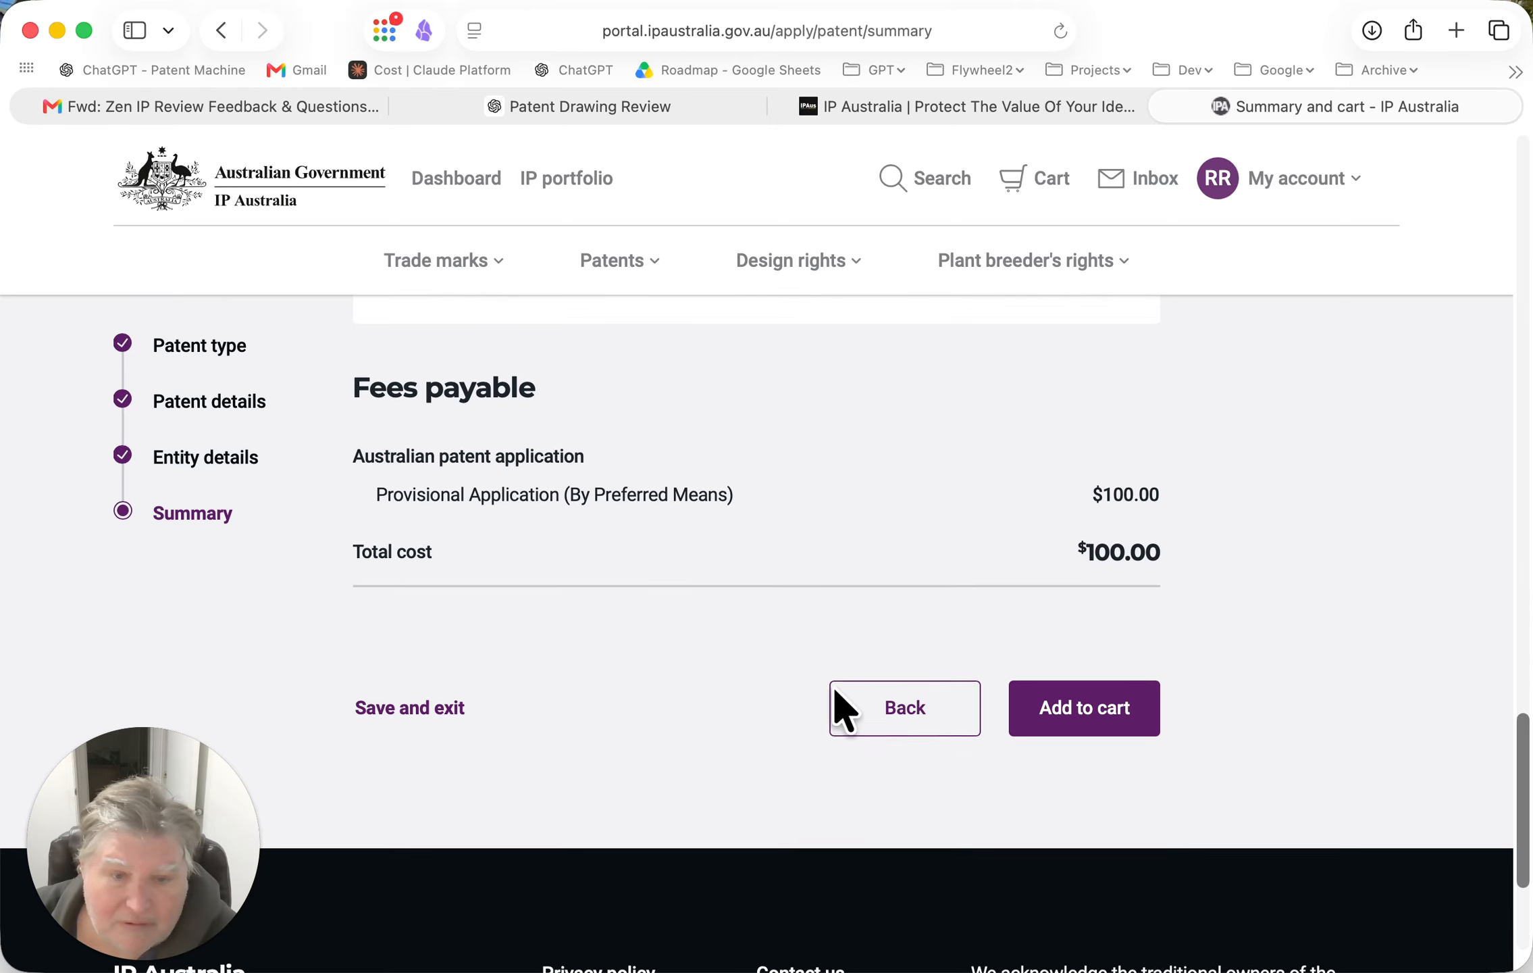
pyautogui.click(1103, 706)
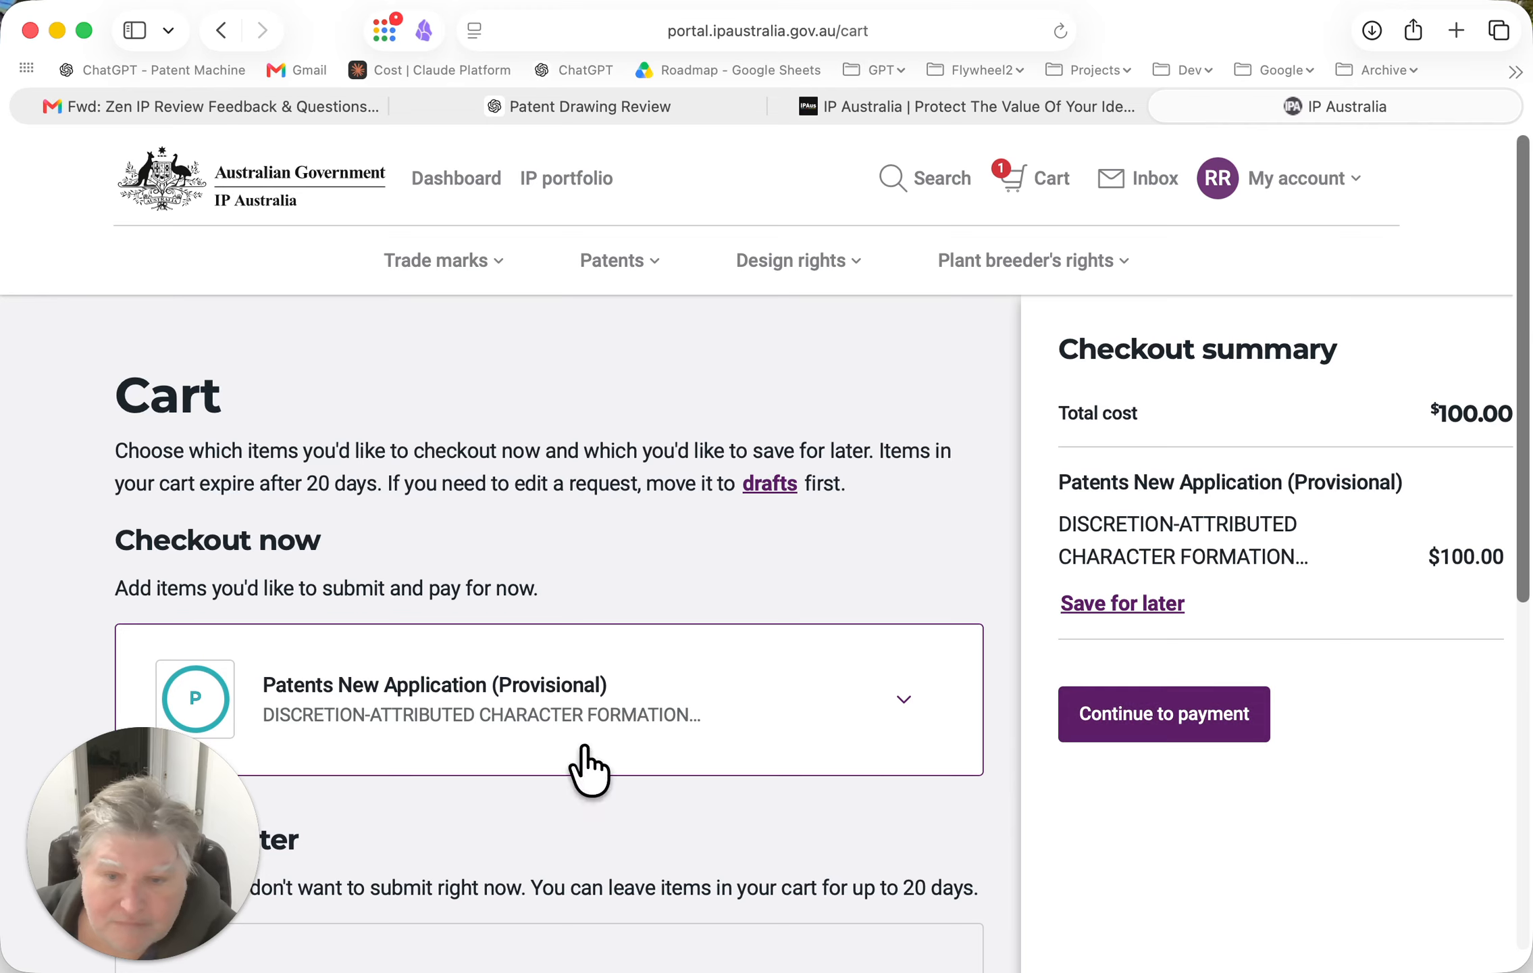
pyautogui.click(1196, 726)
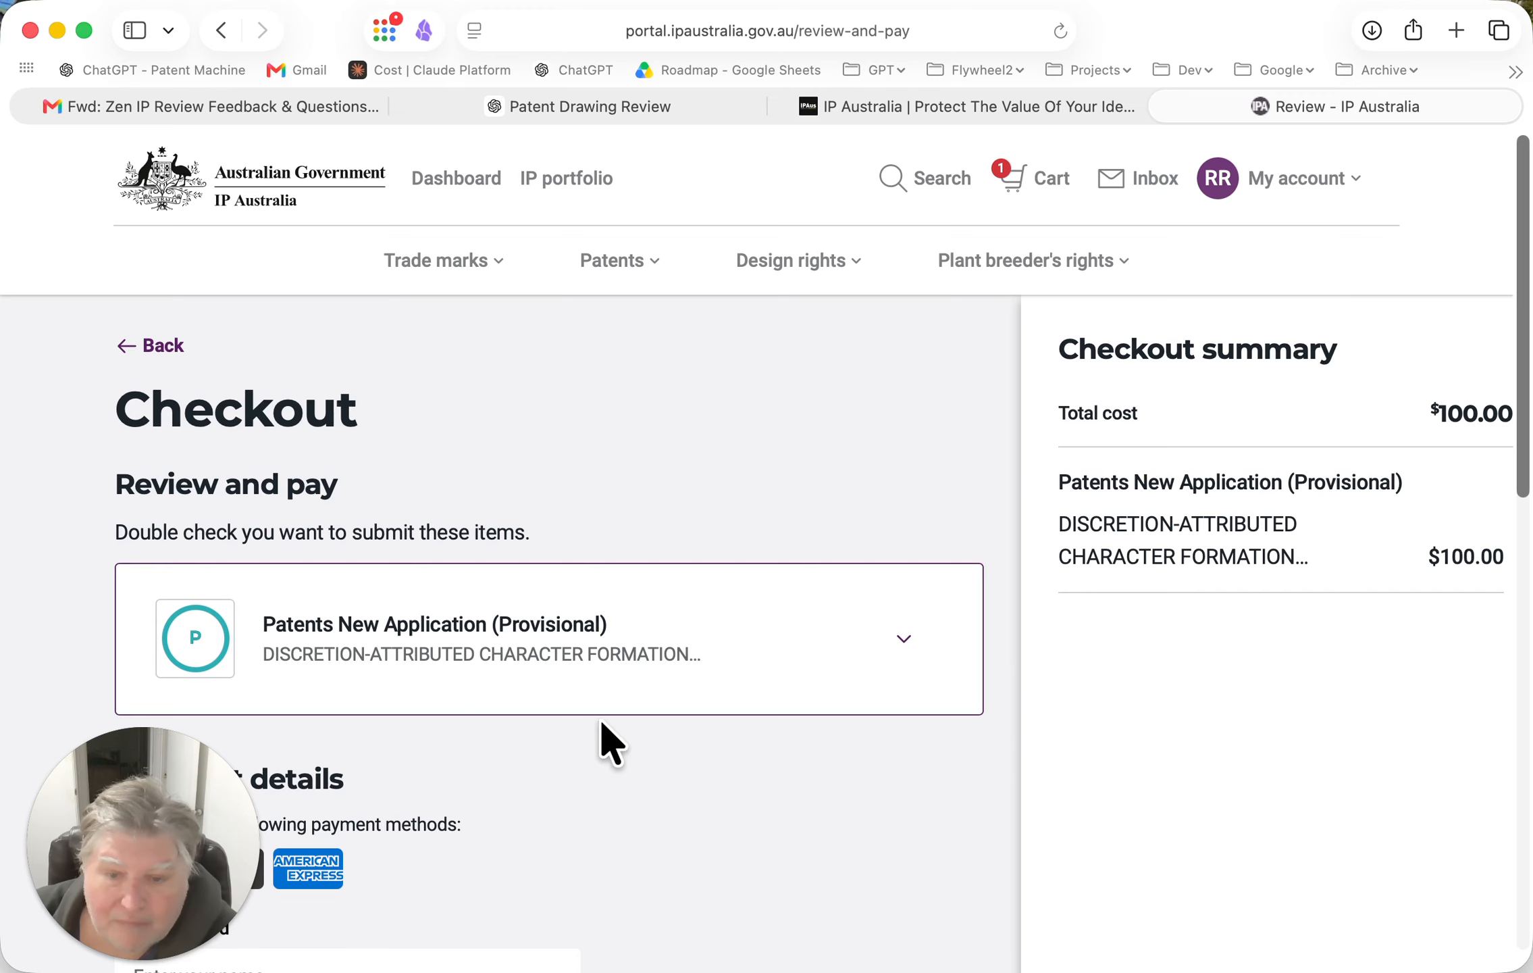
# Review the provisional application's applicant details, the payment form and the total cost on the checkout page
pyautogui.scroll(-1, 600, 717)
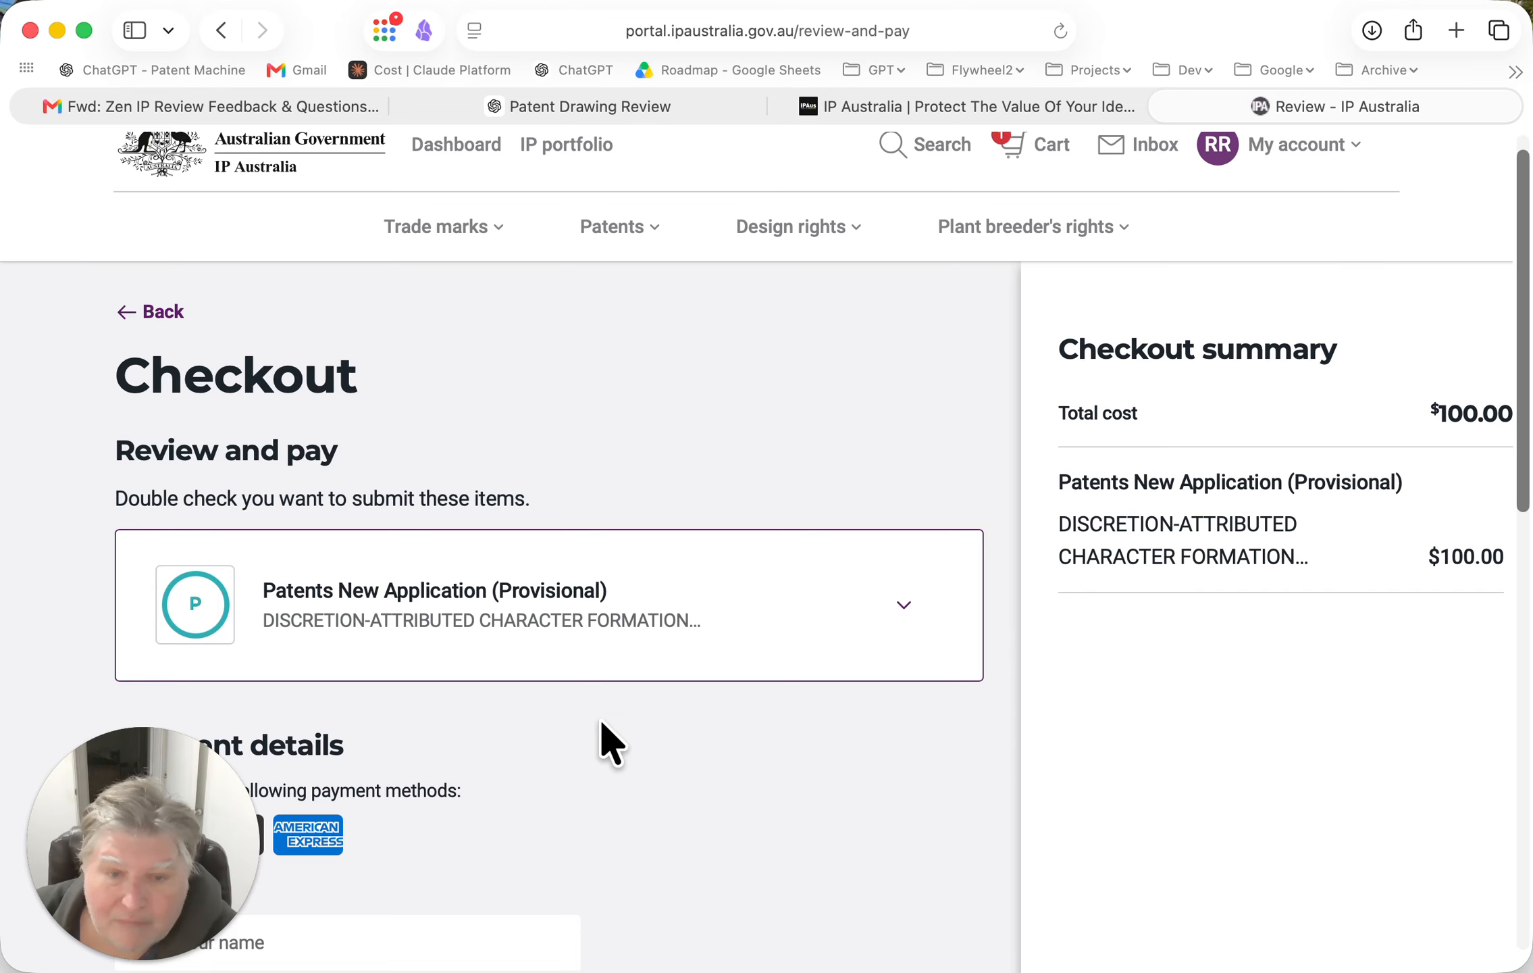
pyautogui.click(903, 606)
pyautogui.click(904, 606)
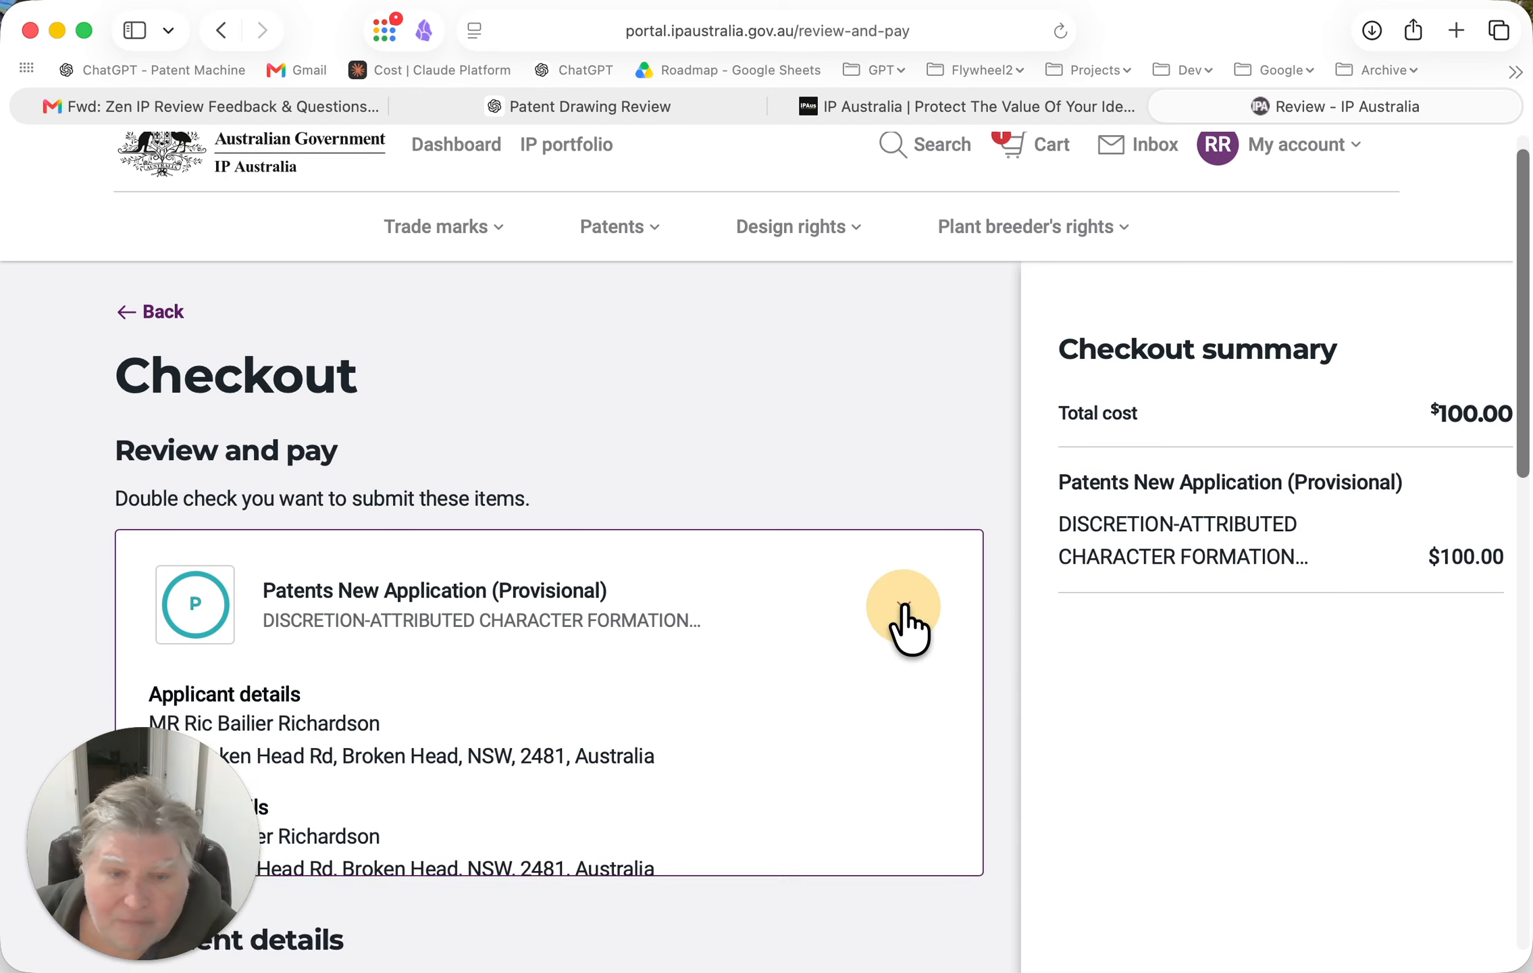
pyautogui.scroll(-5, 1334, 639)
pyautogui.scroll(-10, 1331, 642)
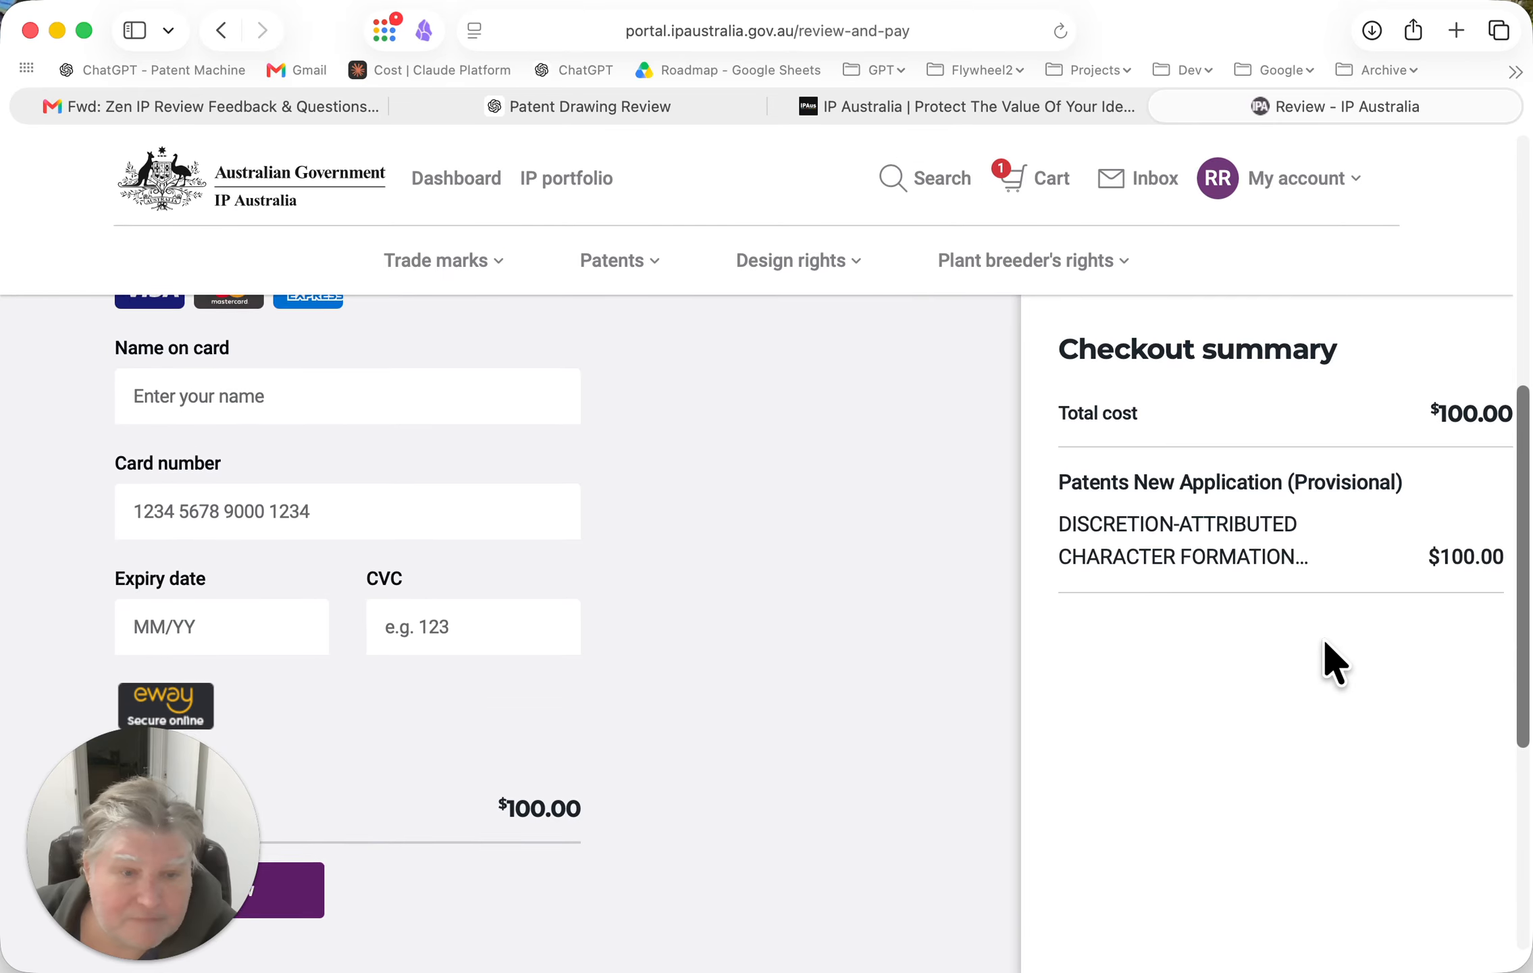
pyautogui.scroll(2, 1322, 658)
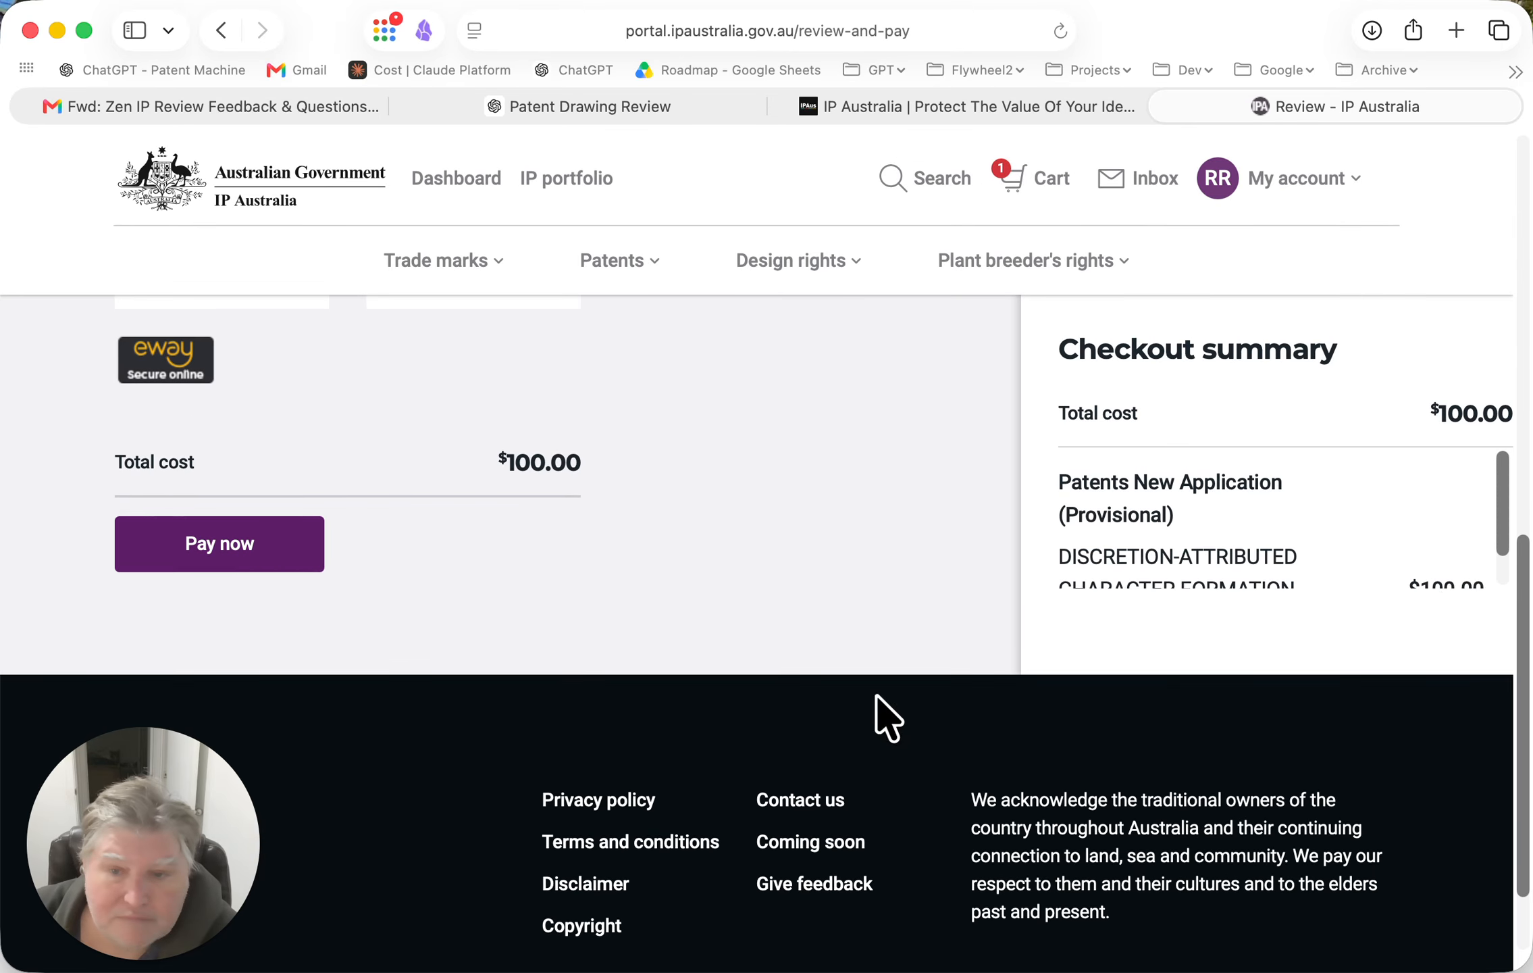
# Try to pay for the application with the card details left blank
pyautogui.click(274, 554)
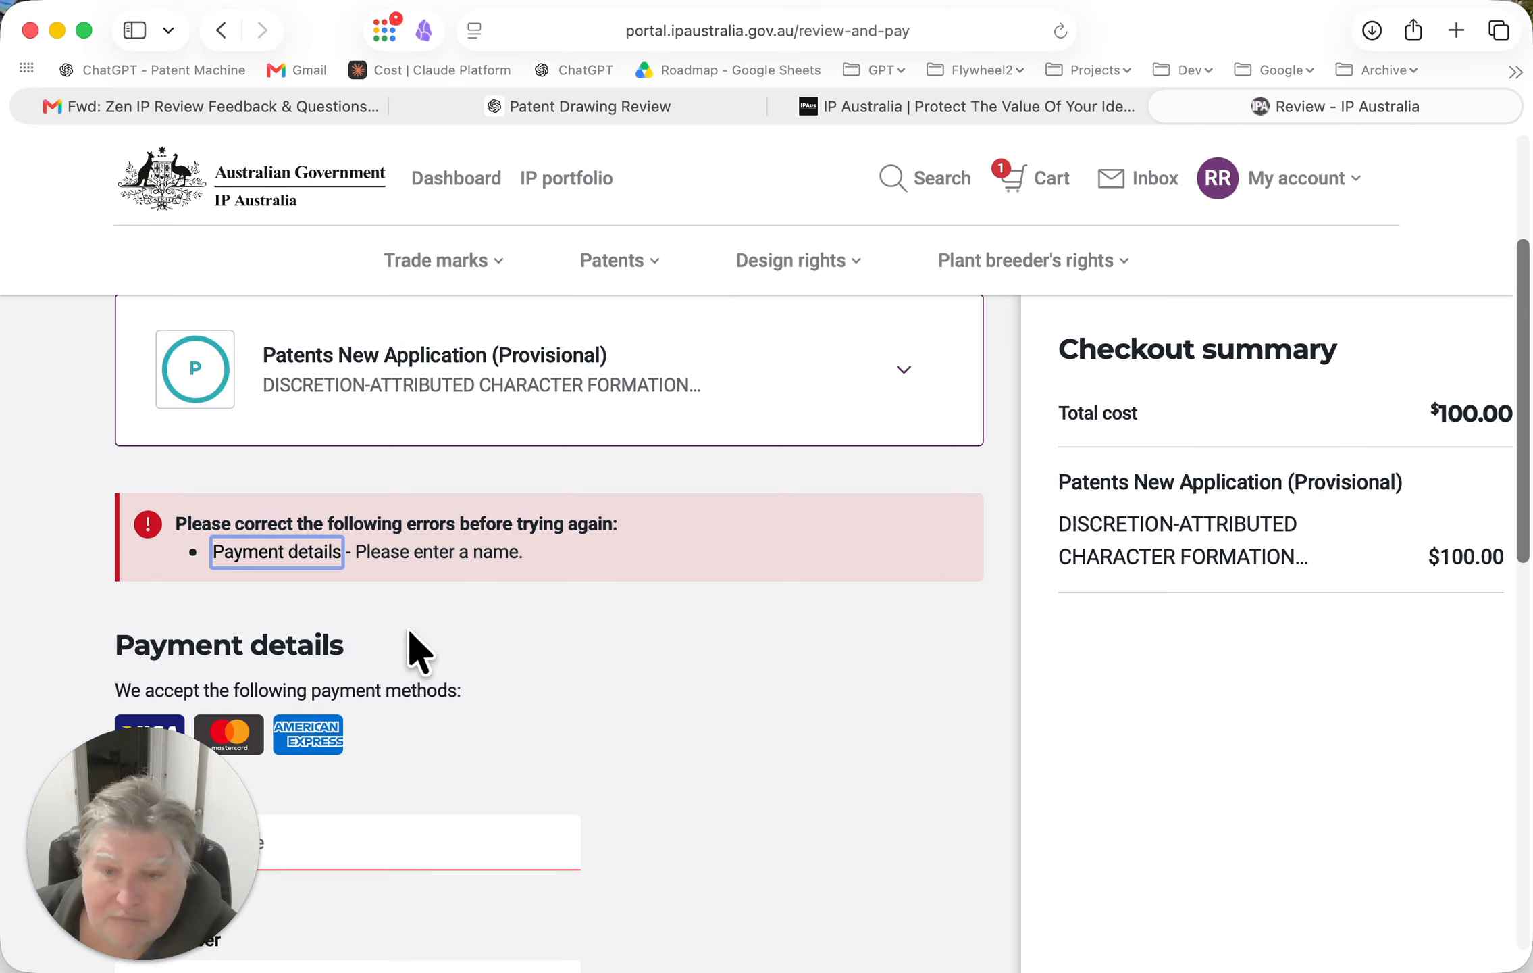
pyautogui.scroll(4, 407, 627)
pyautogui.scroll(-2, 334, 728)
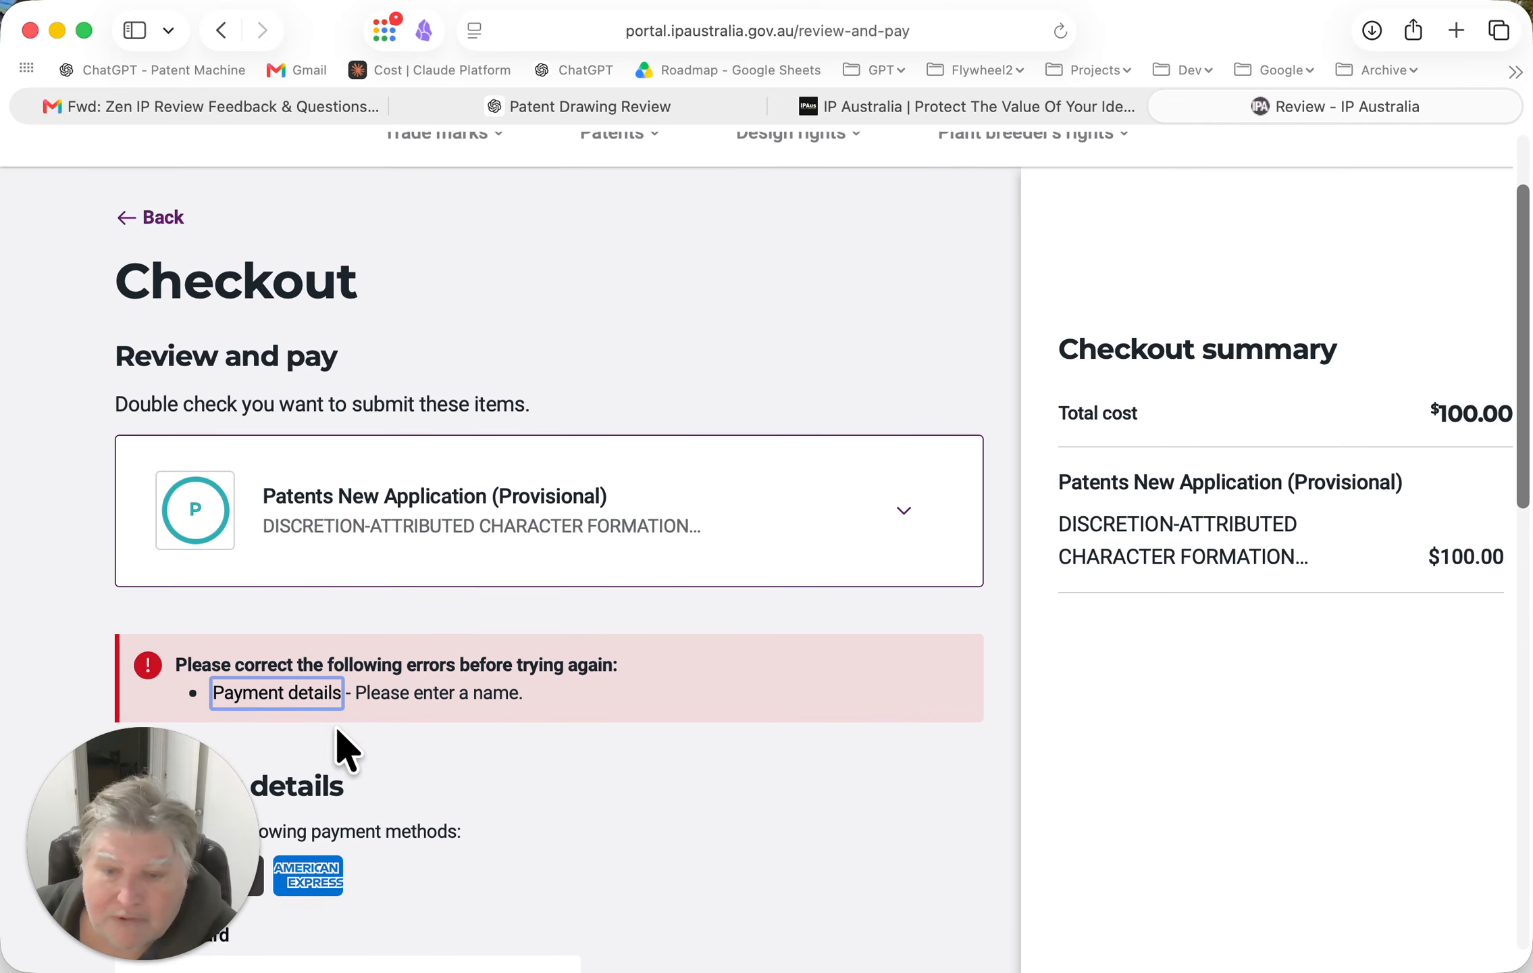
# Fill in the name on card, card number, expiry date and CVC from a saved card, and pay the $100.00 fee
pyautogui.click(256, 709)
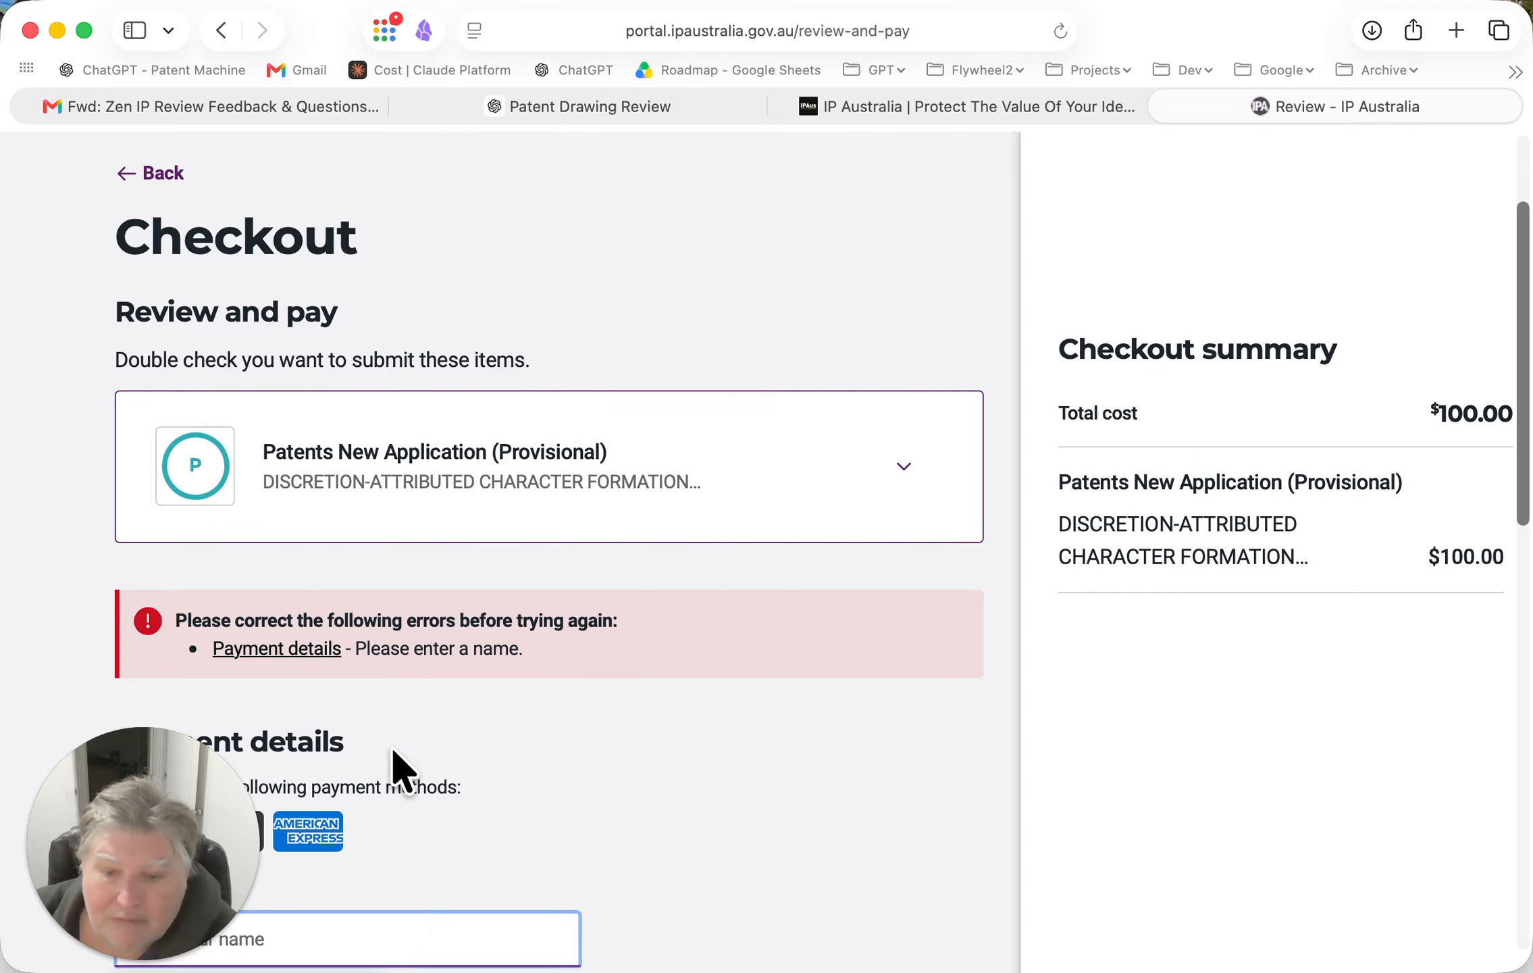
pyautogui.scroll(-5, 385, 750)
pyautogui.click(154, 519)
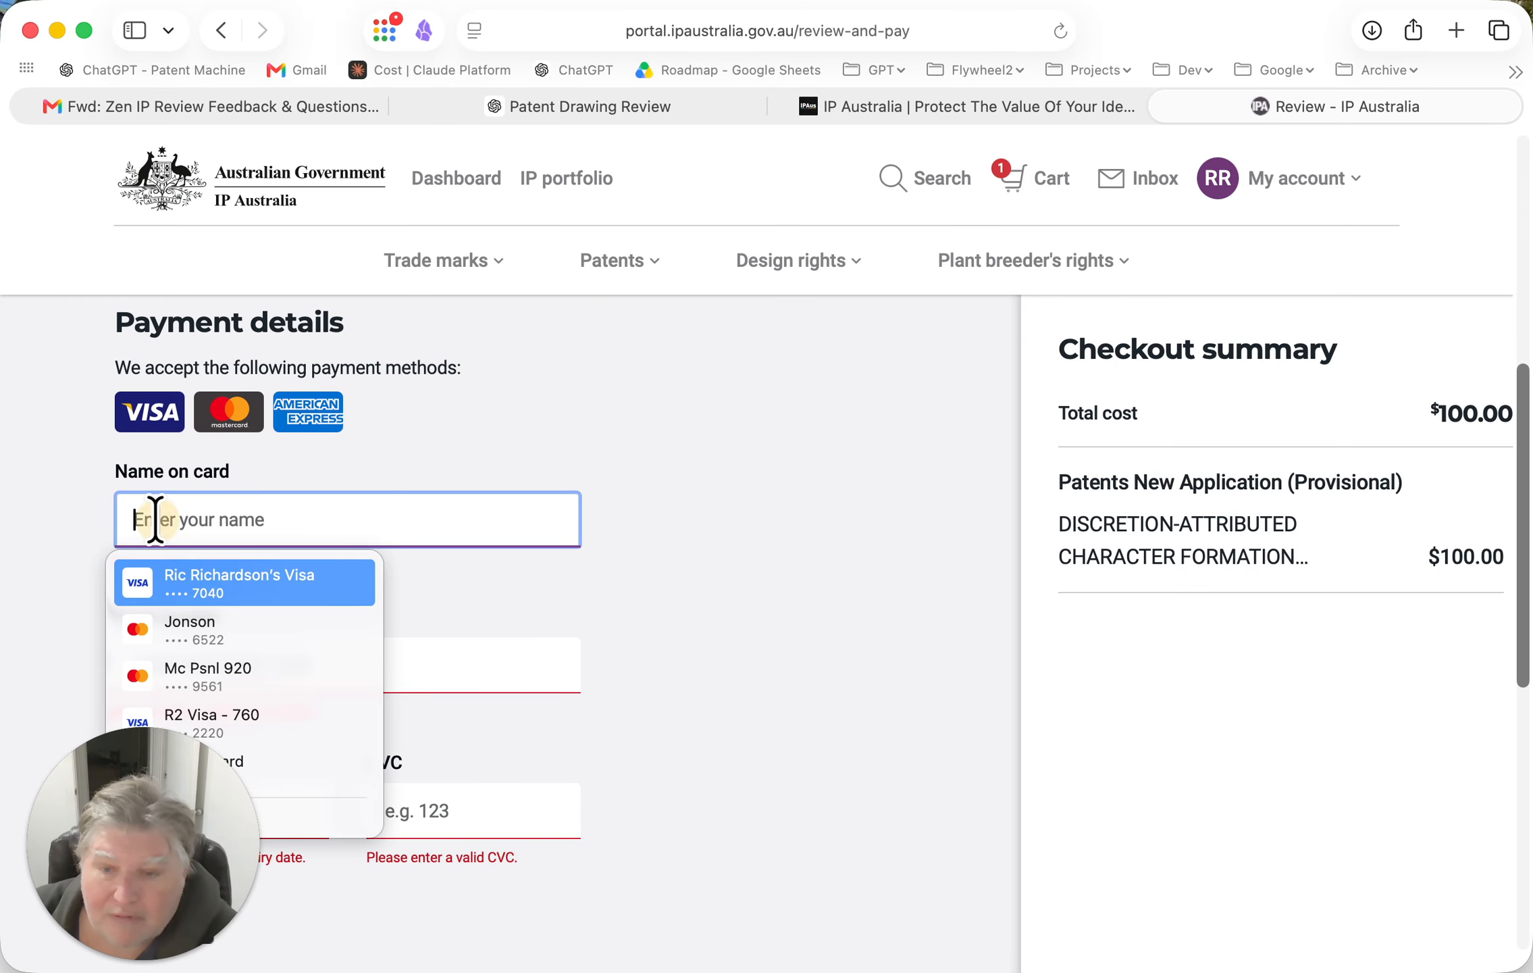
pyautogui.scroll(-10, 230, 540)
pyautogui.click(196, 459)
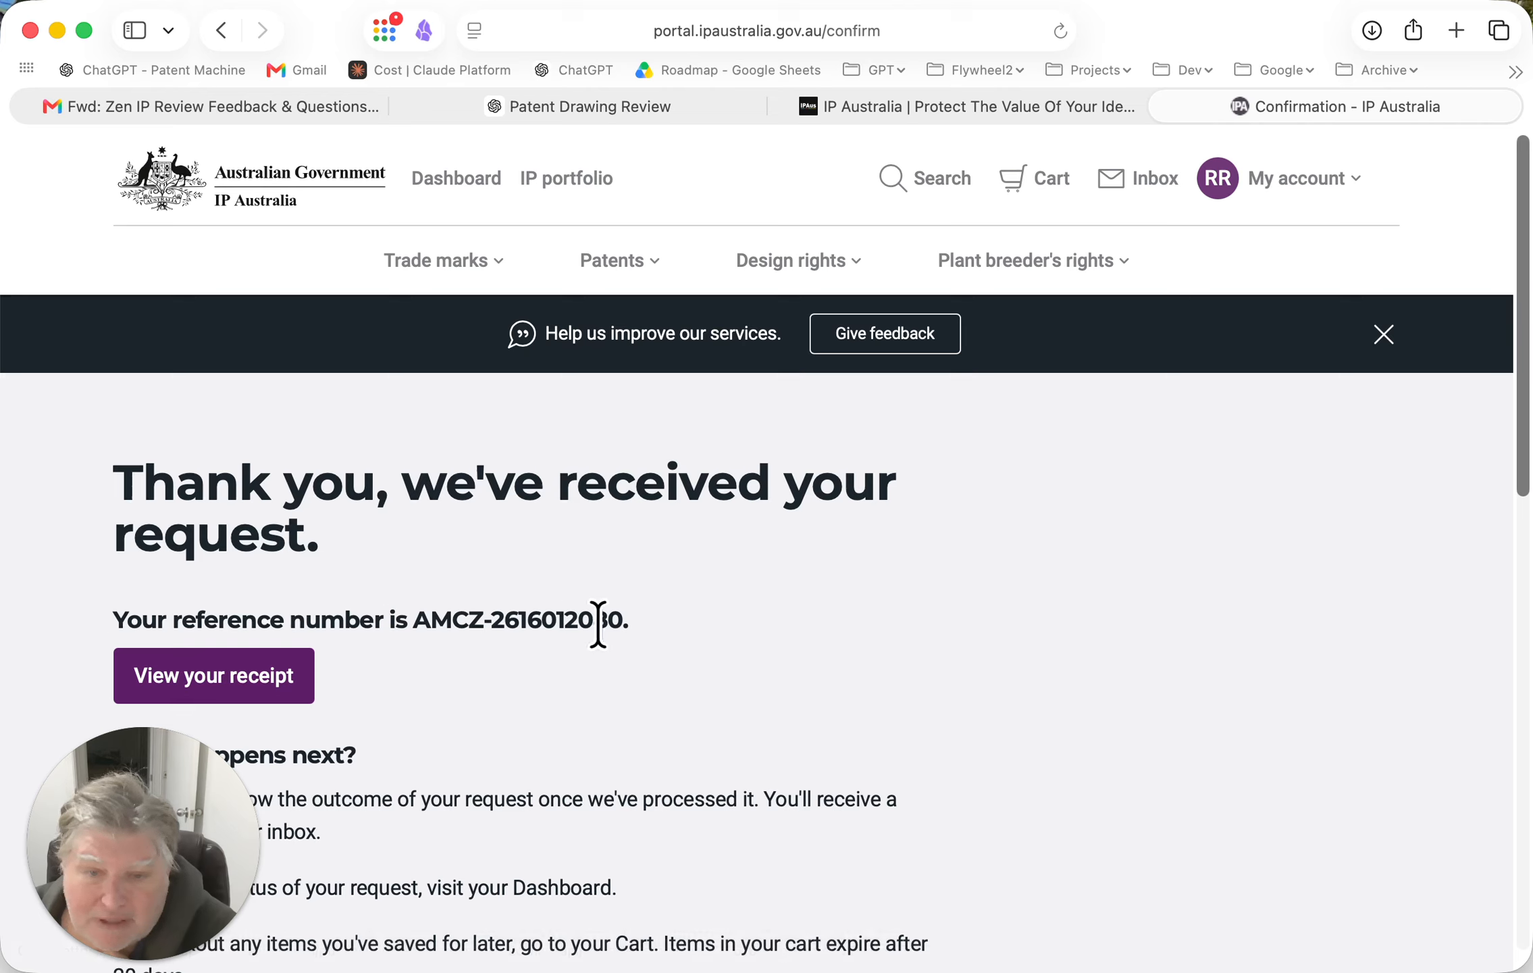
# Open the official filing receipt and save all its pages as a PDF in the shared folder under the suggested file name
pyautogui.click(218, 675)
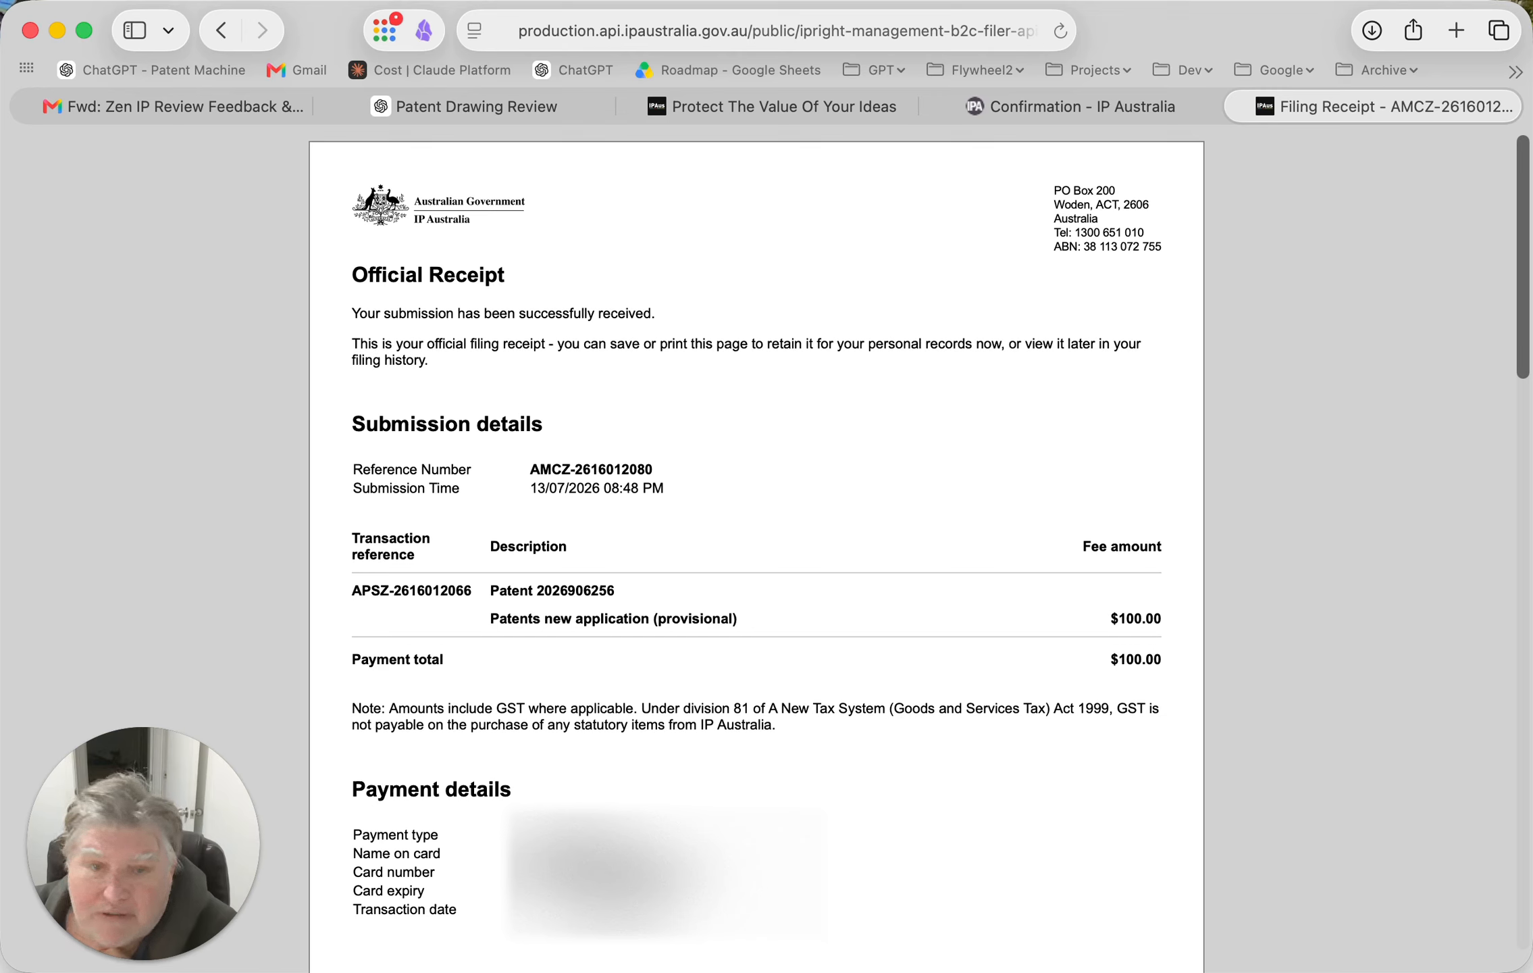
pyautogui.press('super+p')
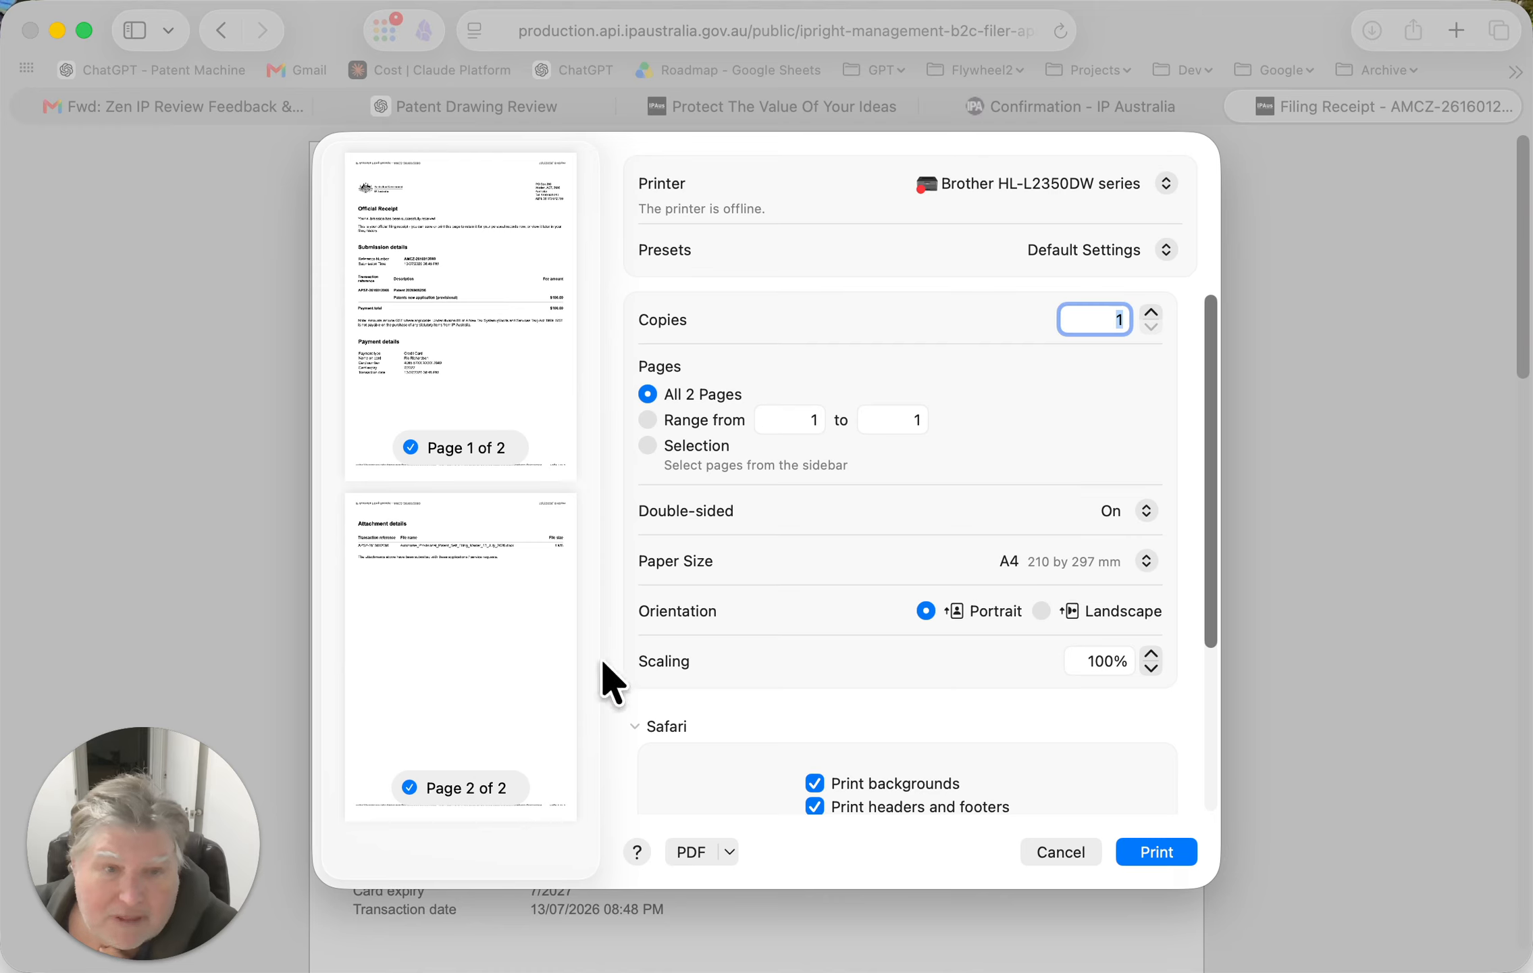
pyautogui.click(678, 845)
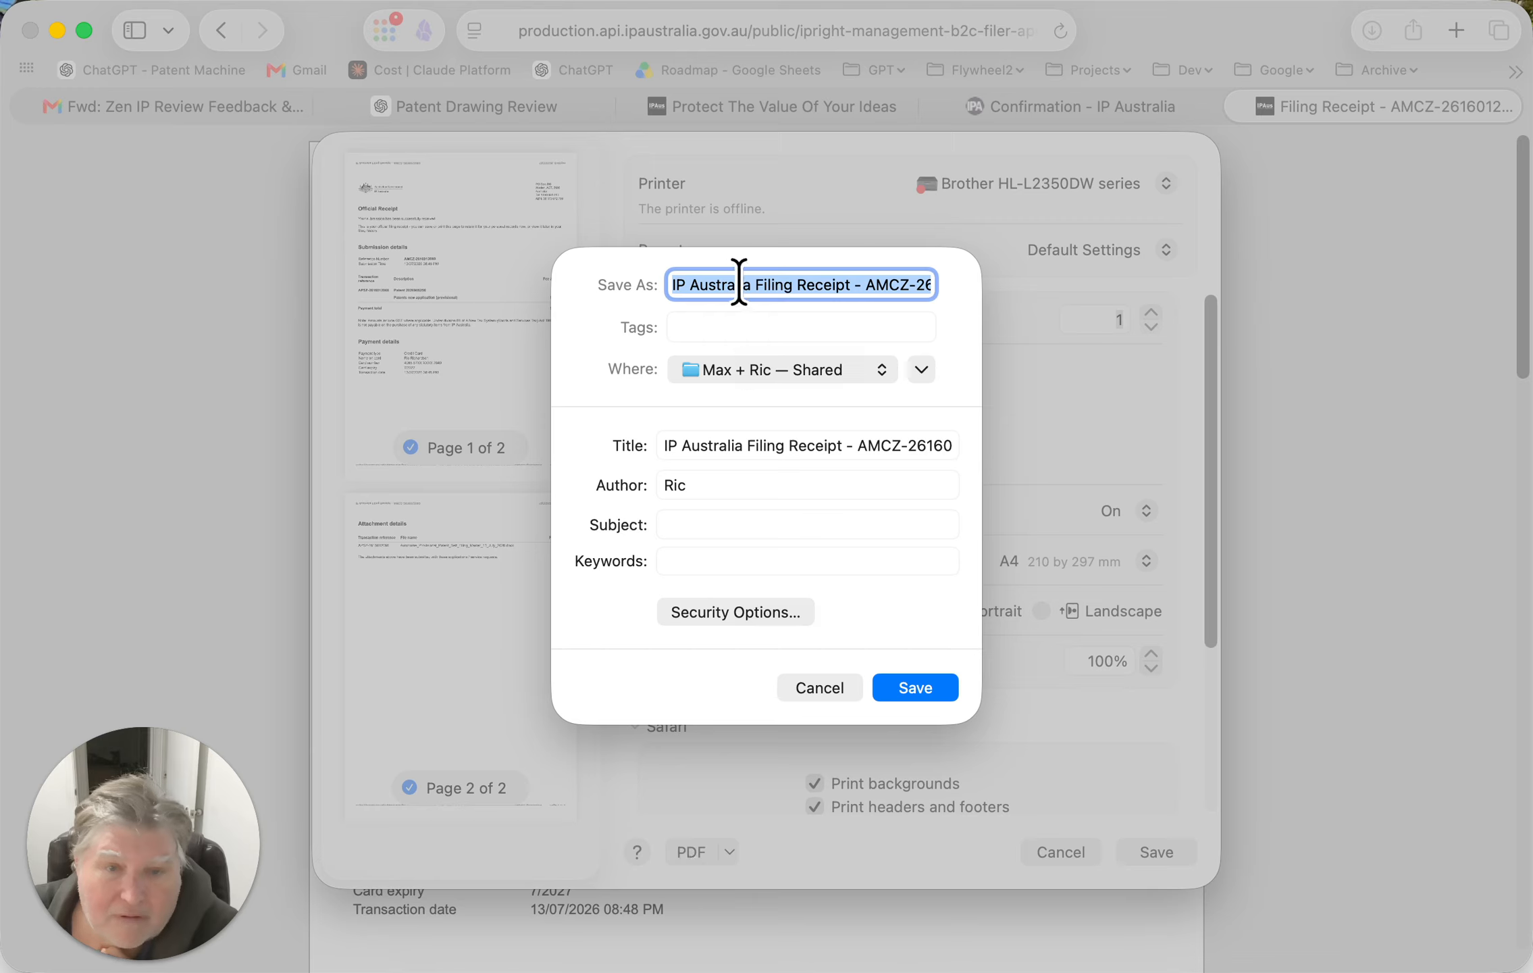
pyautogui.click(916, 683)
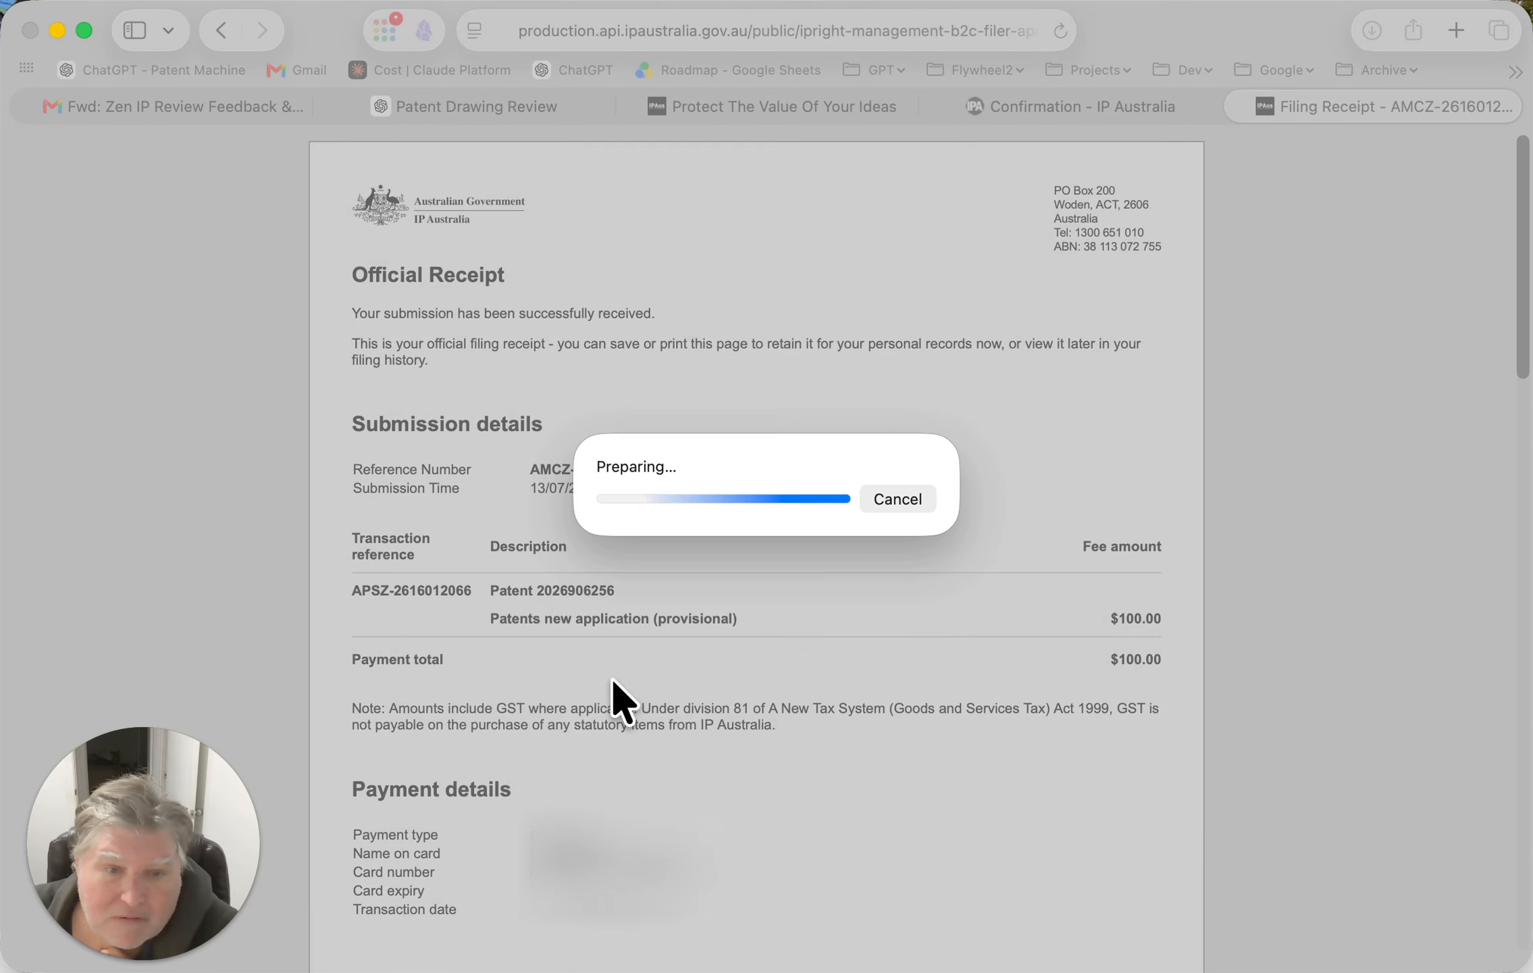